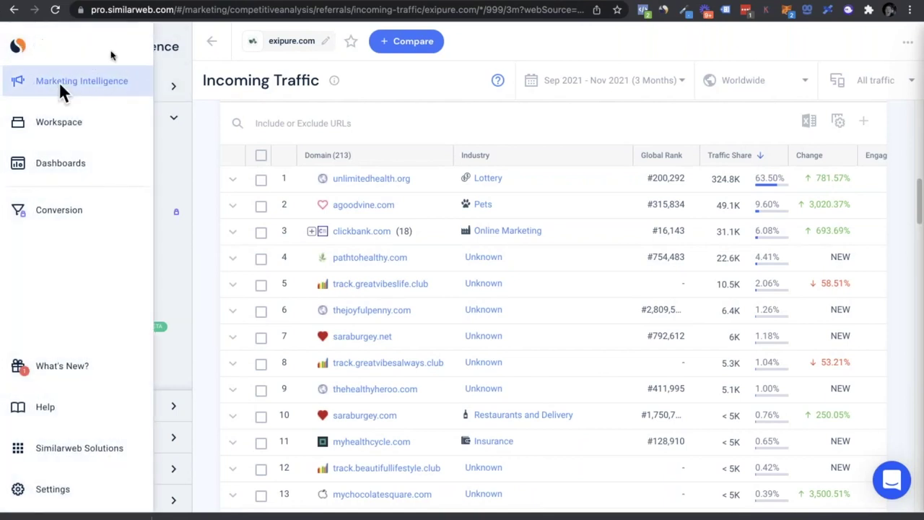
Go to the Marketing Intelligence home page and open the recent analysis of exipure.com
left_click(60, 87)
left_click(785, 65)
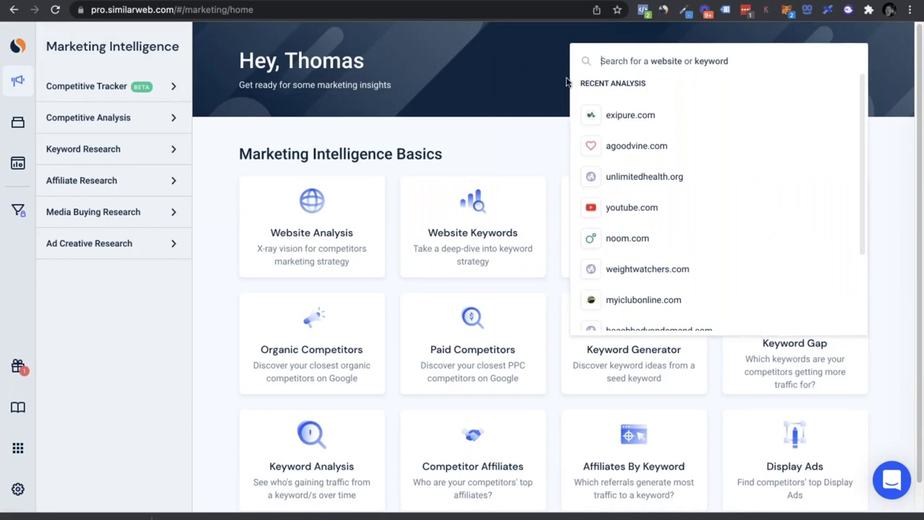
left_click(531, 59)
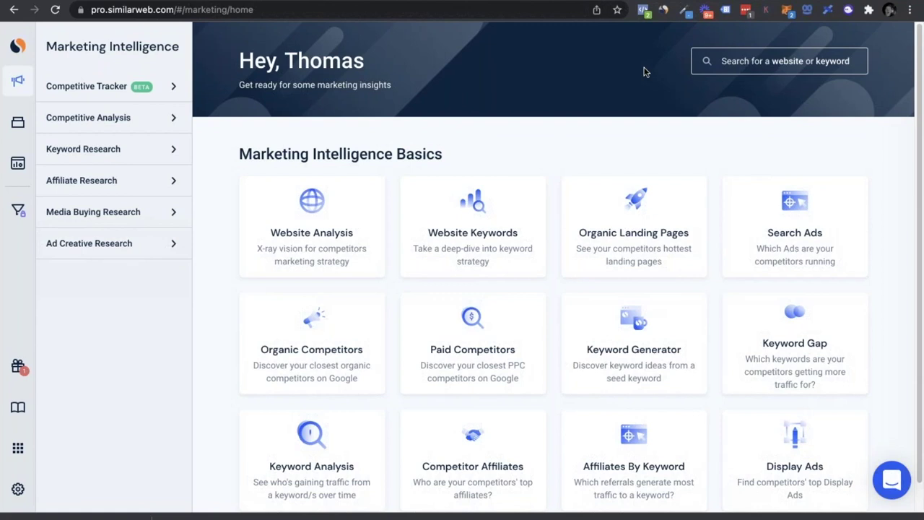
left_click(742, 59)
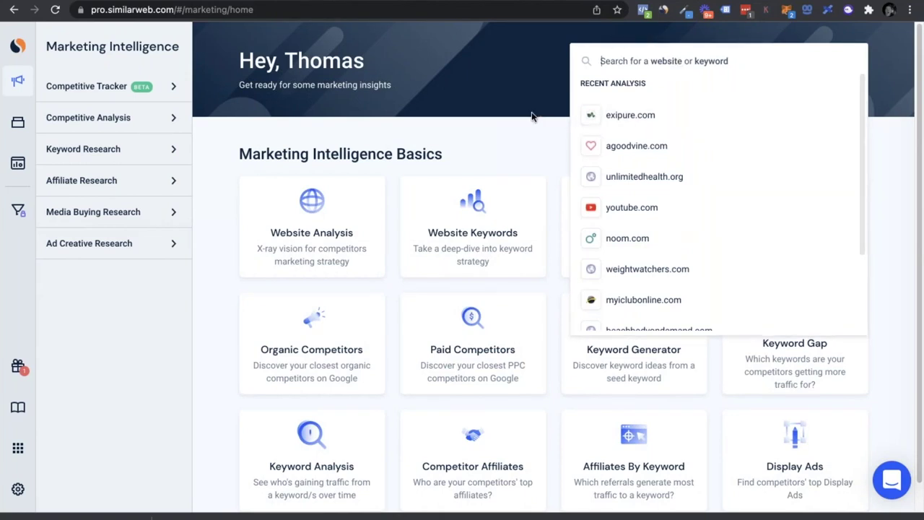
left_click(604, 41)
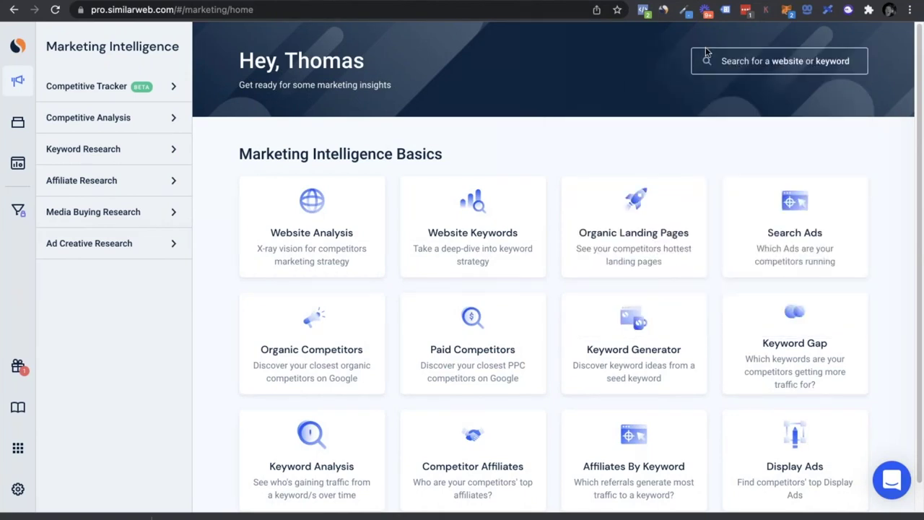
left_click(756, 62)
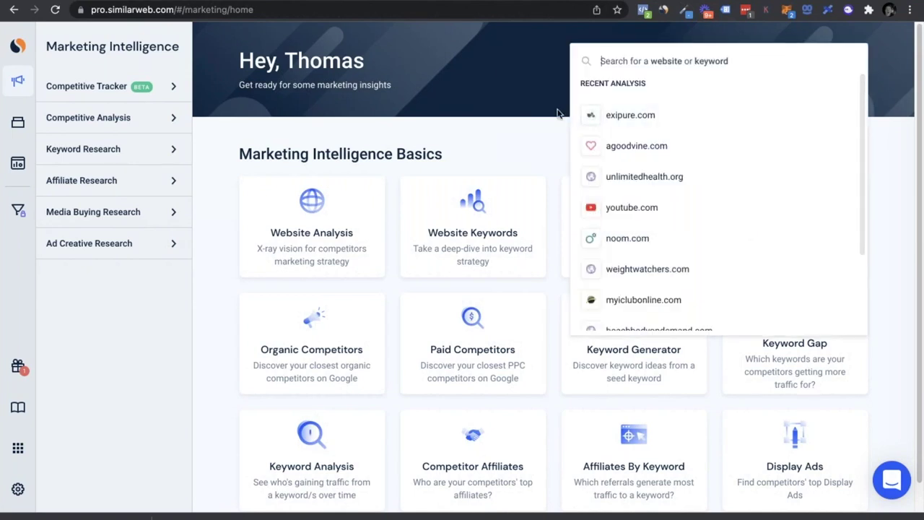
left_click(523, 74)
left_click(740, 72)
left_click(616, 119)
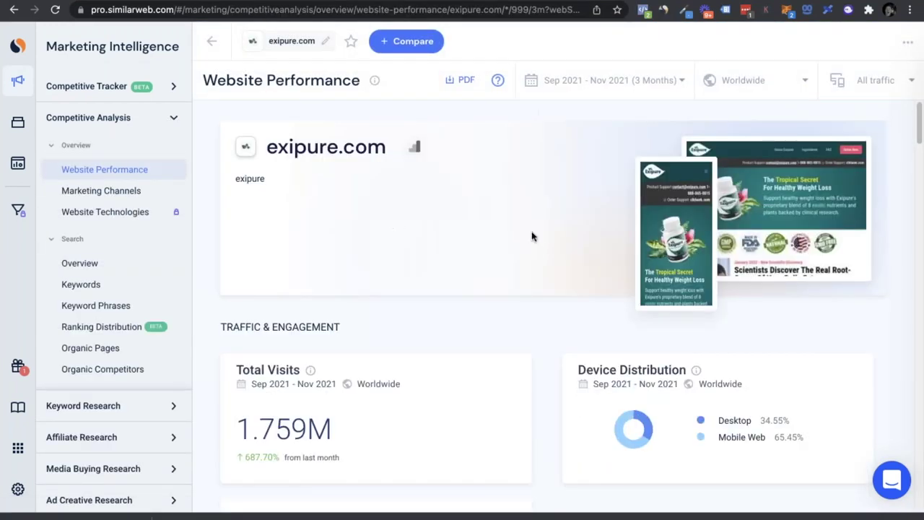
Set the date range of exipure.com's website performance report to Last 28 Days
scroll(332, 405, "down", 1)
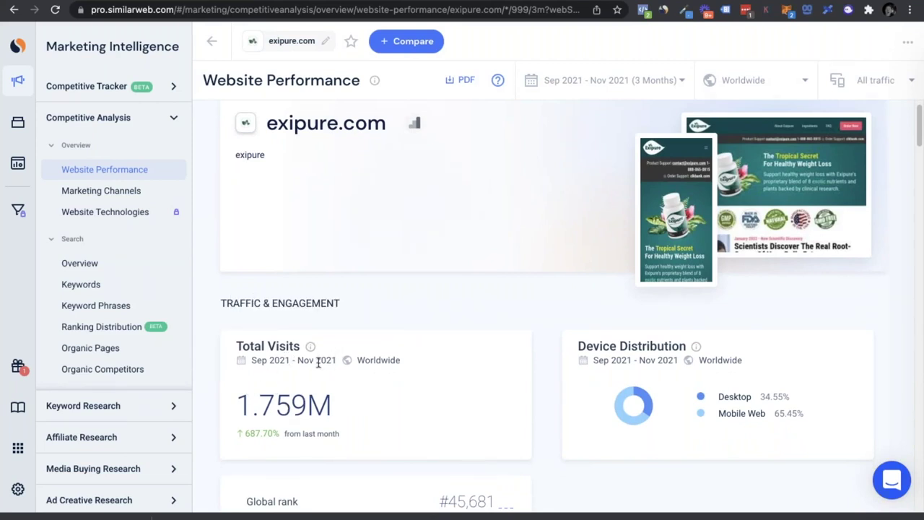
scroll(505, 180, "up", 1)
left_click(602, 96)
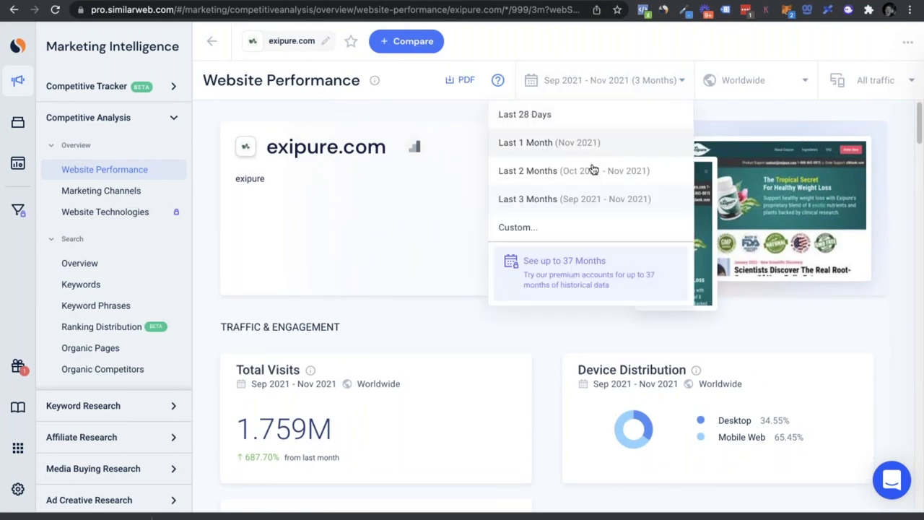
left_click(554, 123)
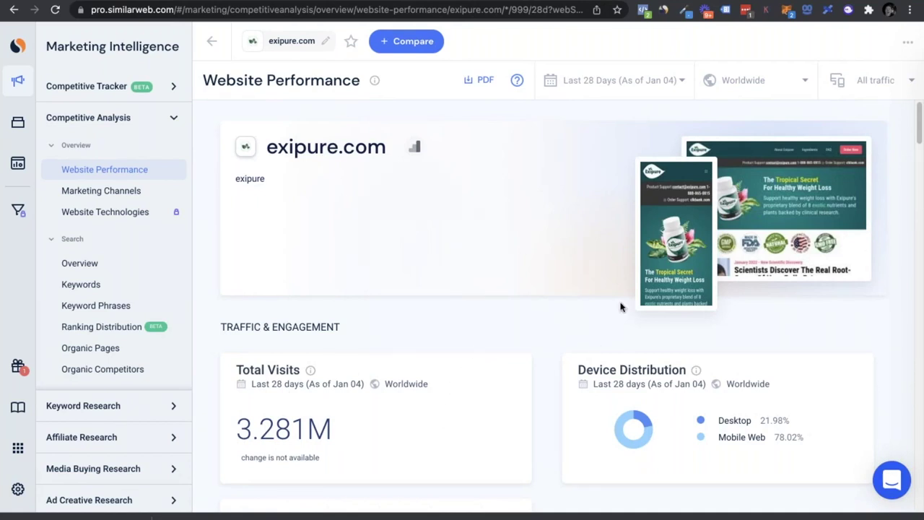
Examine exipure.com's total visits, ranks, engagement, visits over time, top countries, marketing channels and organic search terms
scroll(672, 285, "down", 4)
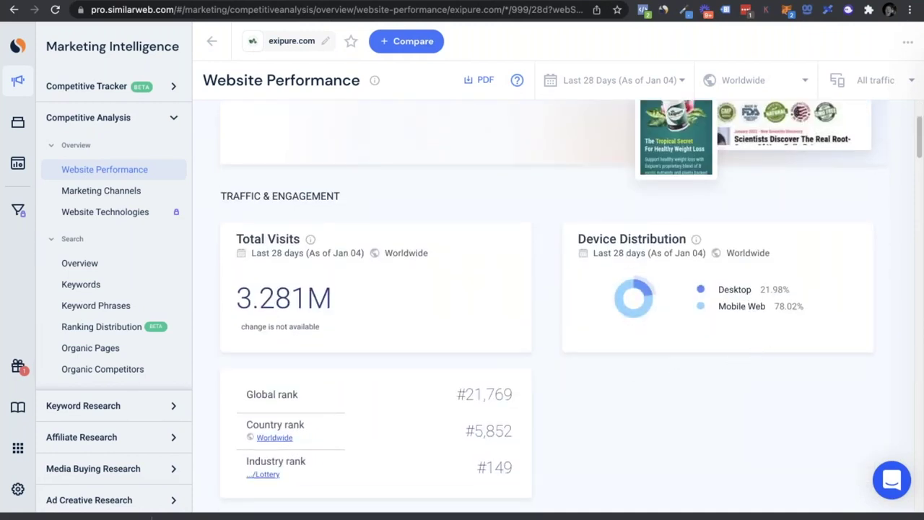
scroll(604, 350, "down", 10)
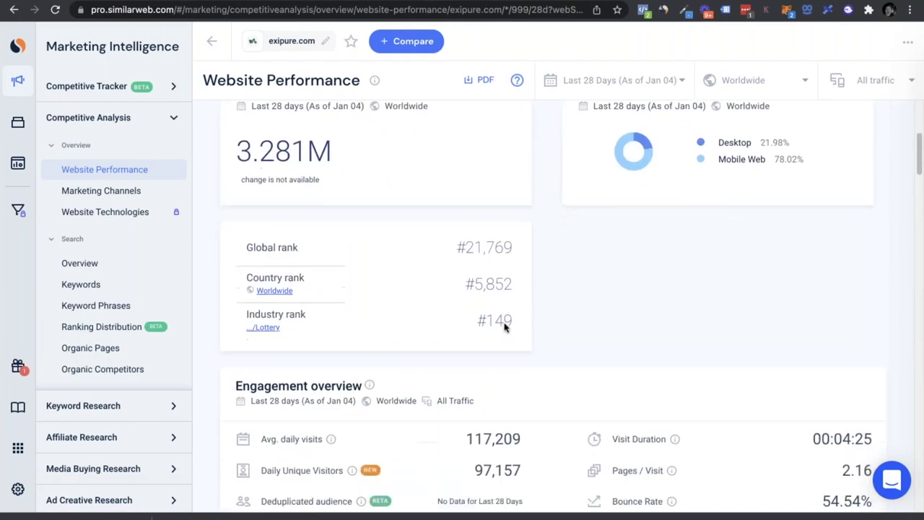
scroll(426, 237, "up", 7)
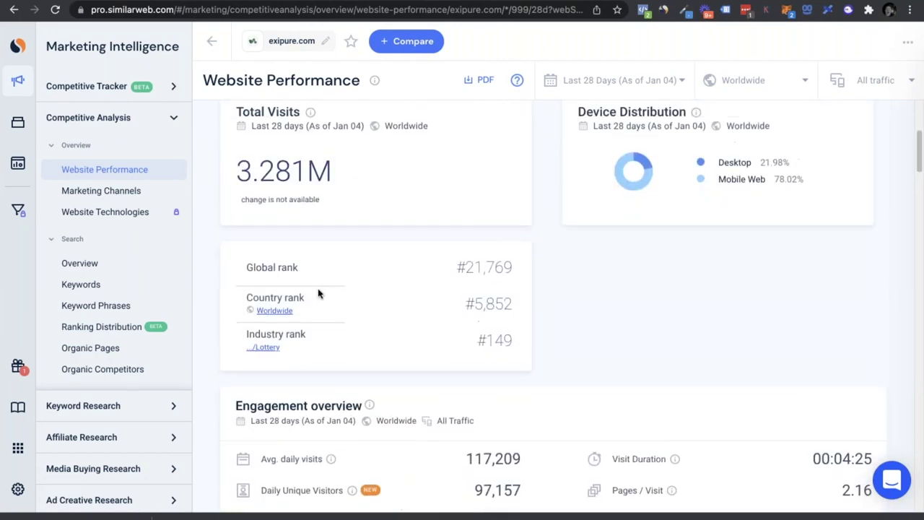
scroll(612, 321, "down", 10)
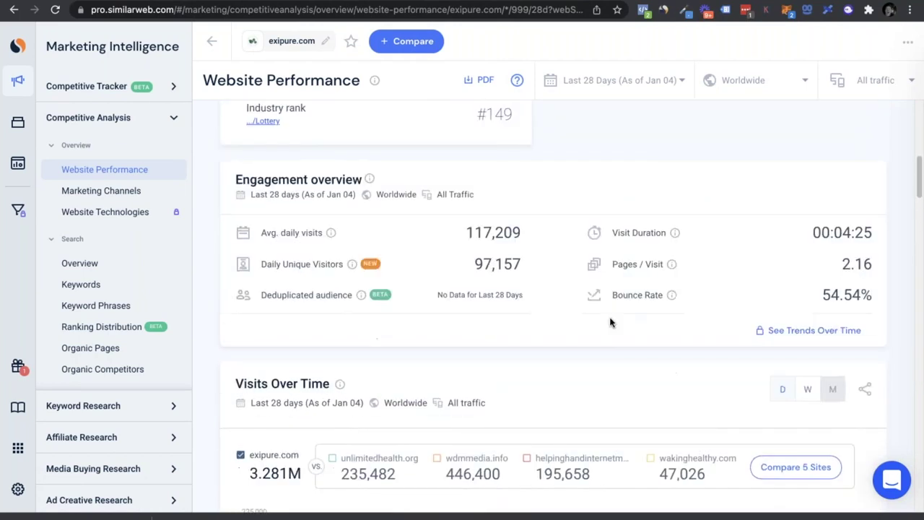
scroll(408, 123, "up", 1)
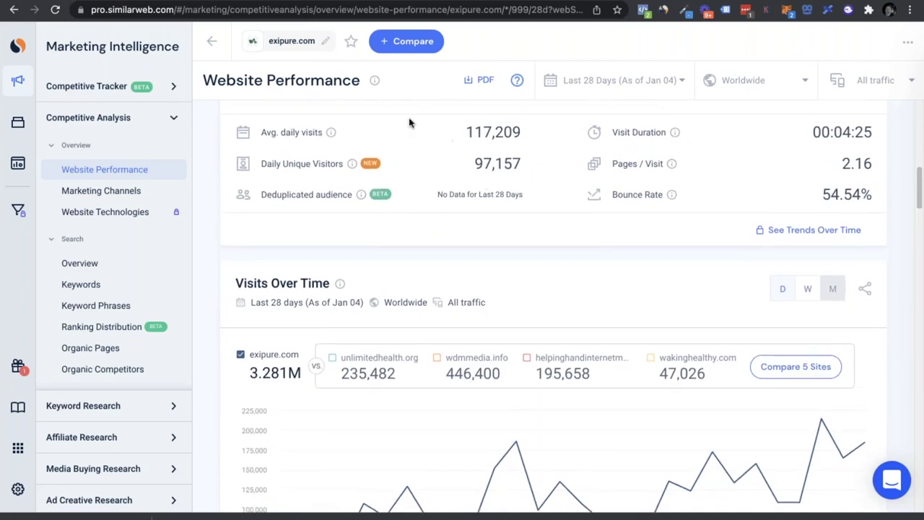
scroll(562, 222, "down", 15)
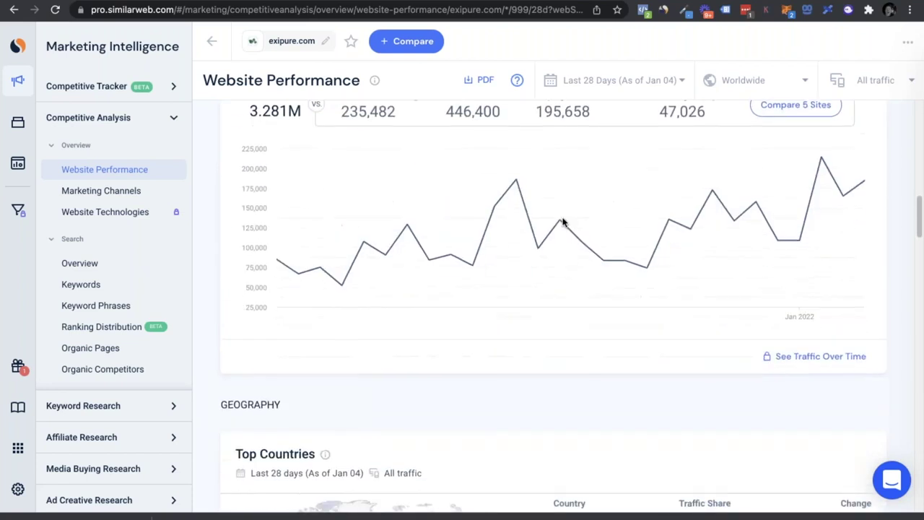
scroll(563, 222, "down", 1)
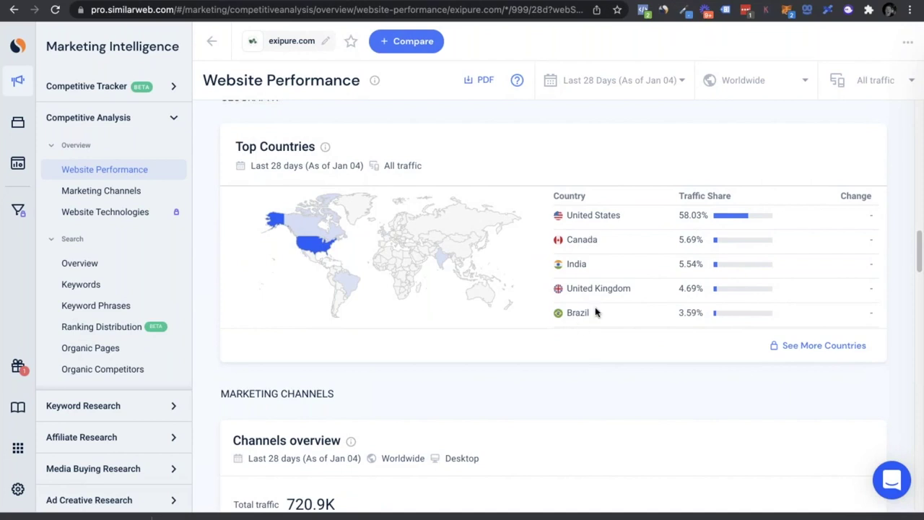
scroll(454, 367, "down", 5)
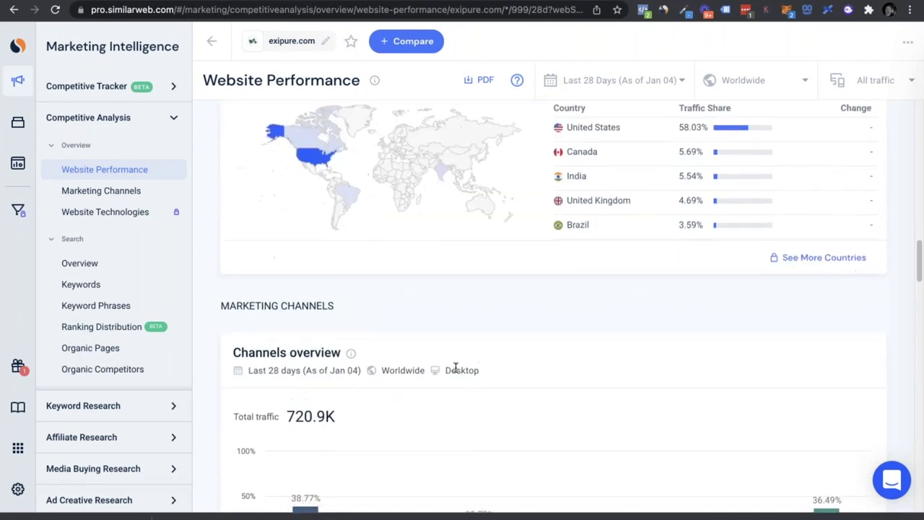
scroll(454, 372, "down", 7)
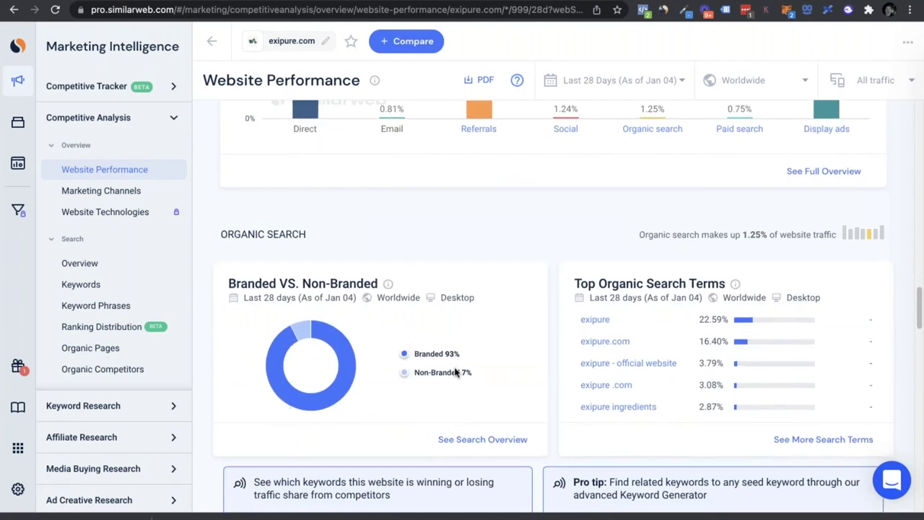
Open the full referrals report from exipure.com's top referring websites
scroll(455, 370, "down", 6)
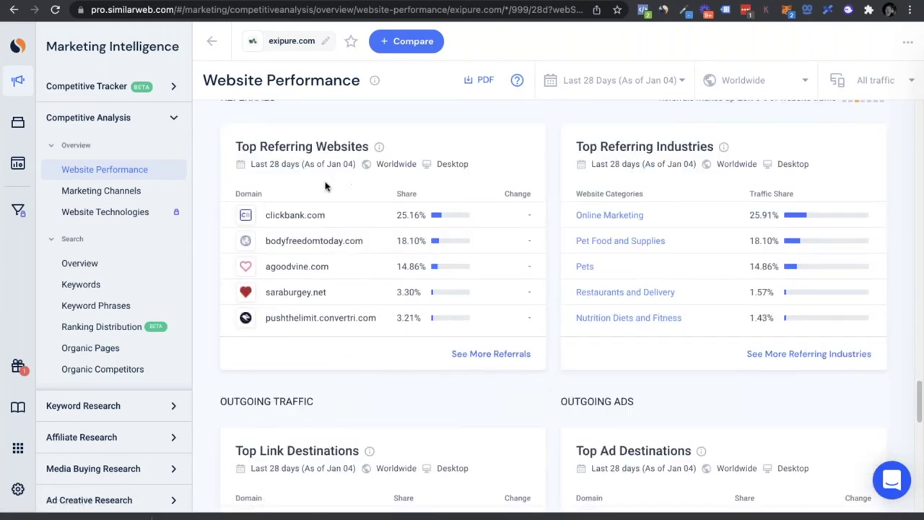
left_click(490, 355)
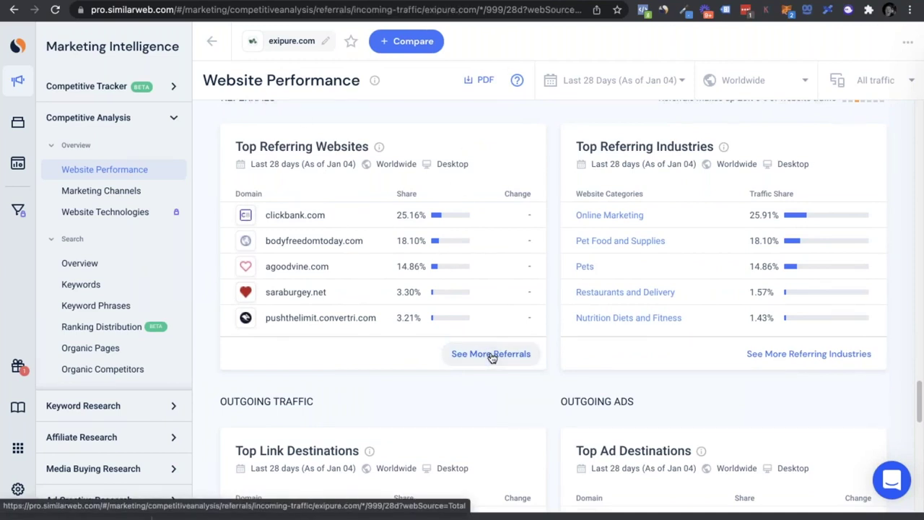
Limit the incoming traffic report to Last 1 Month (Nov 2021) and check which months a custom range offers
left_click(655, 80)
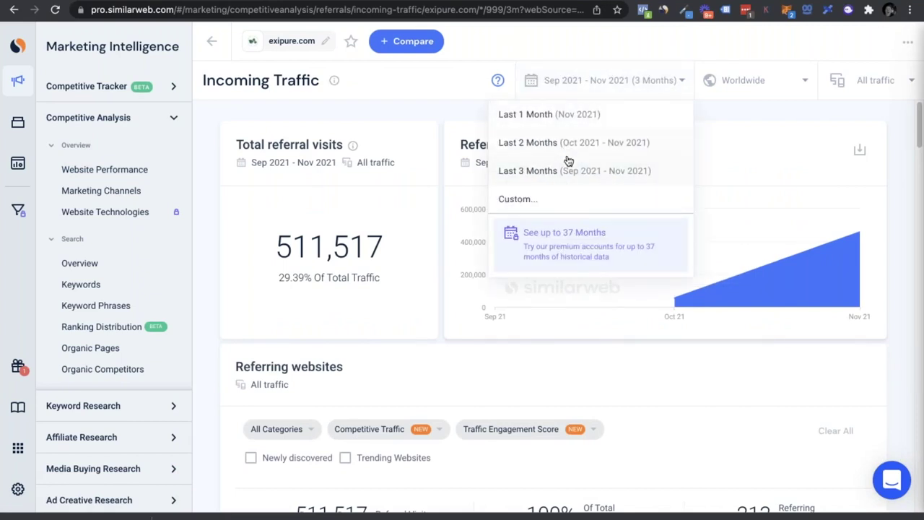
left_click(570, 117)
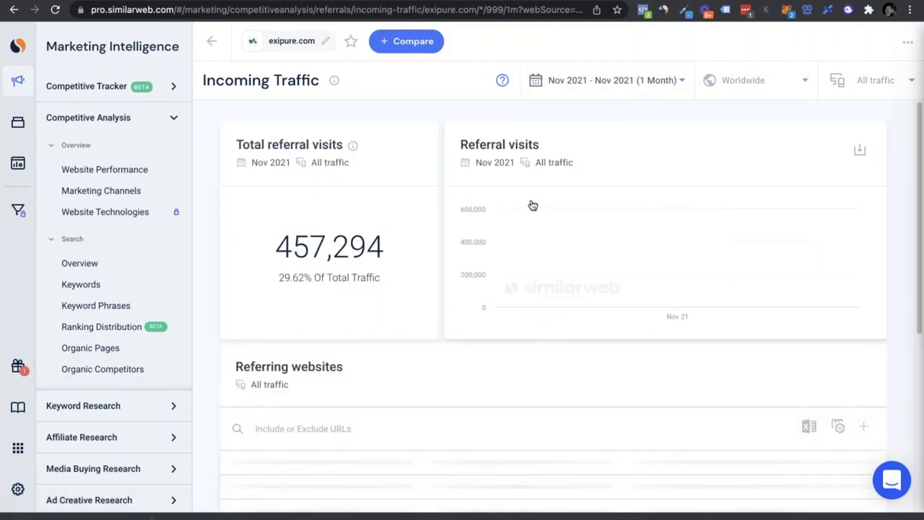
left_click(617, 88)
left_click(546, 207)
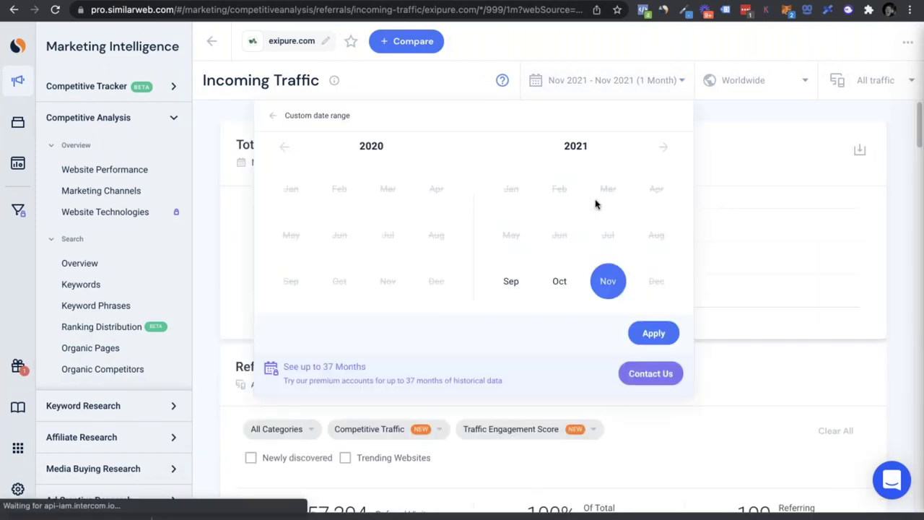
left_click(809, 145)
Set the incoming traffic date range to Last 3 Months (Sep 2021 - Nov 2021) and go to the referring domains table
left_click(656, 87)
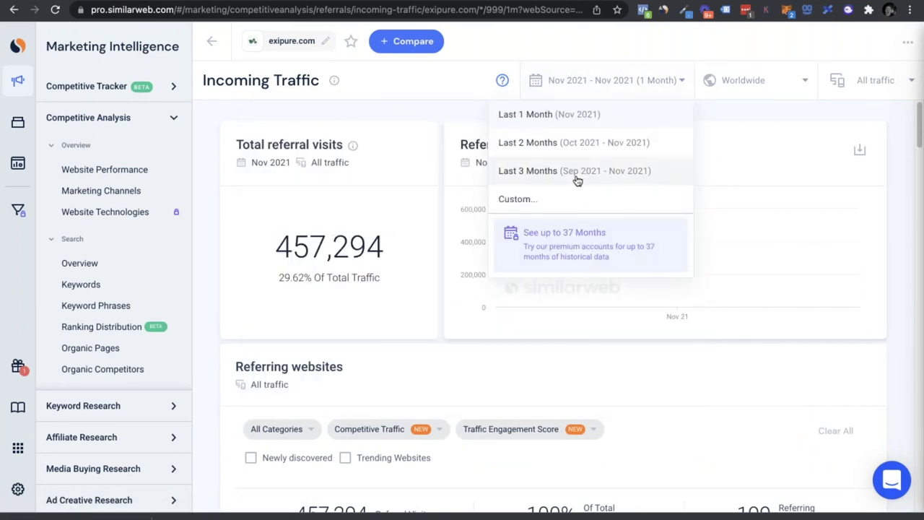
left_click(571, 171)
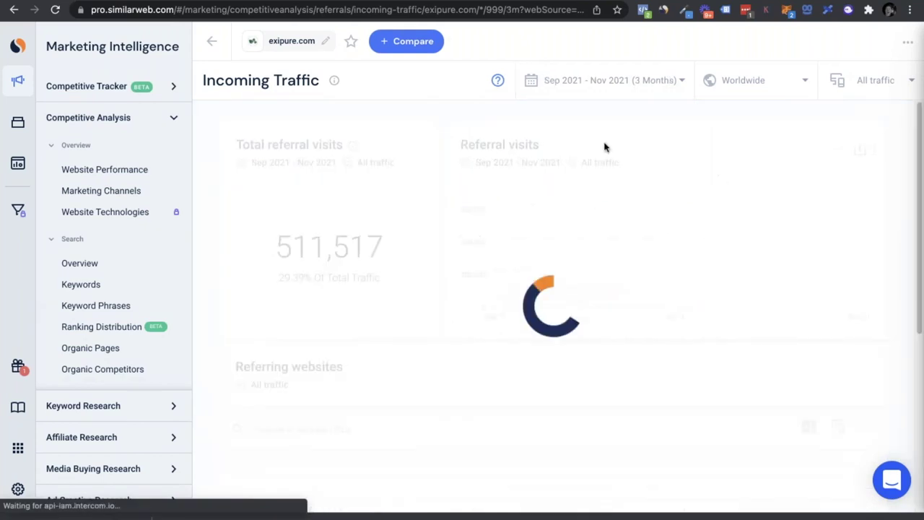
scroll(433, 202, "down", 3)
scroll(439, 279, "down", 1)
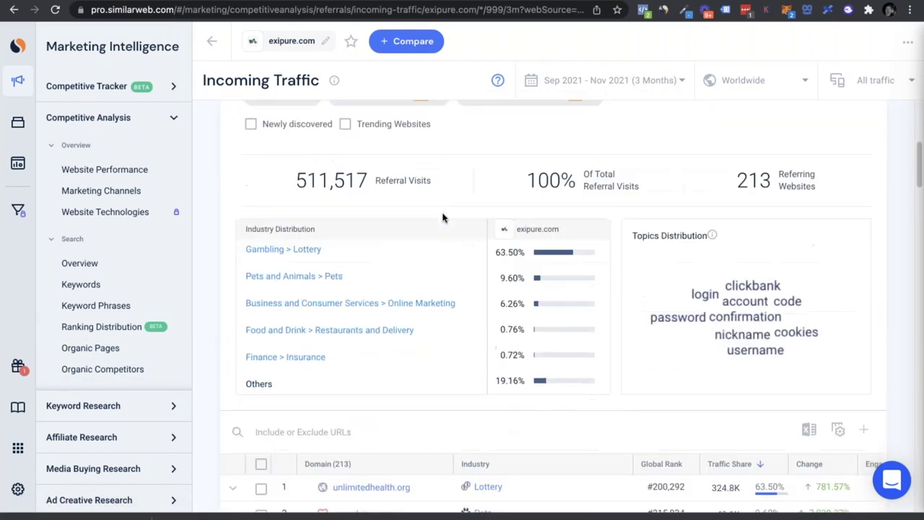
scroll(439, 278, "down", 3)
scroll(497, 305, "down", 3)
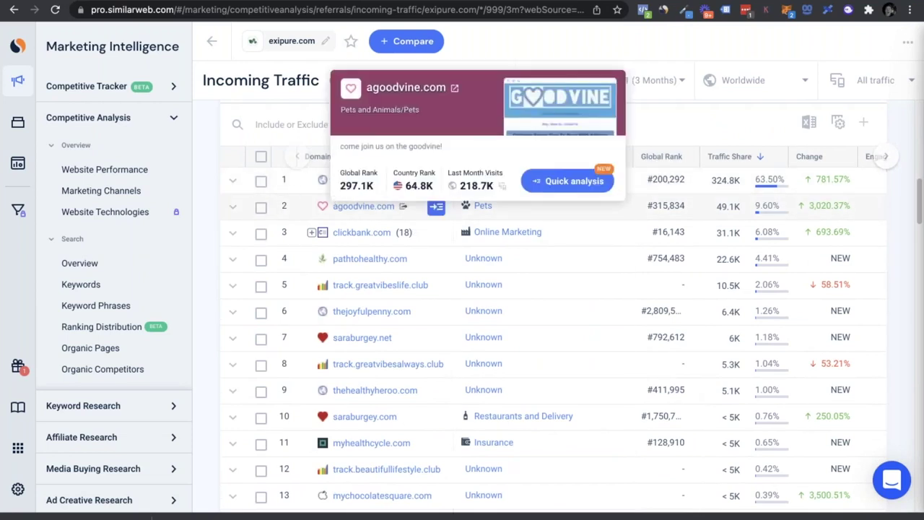
Review the site previews and the traffic share of the leading domains that refer visitors to exipure.com
mouse_move(376, 206)
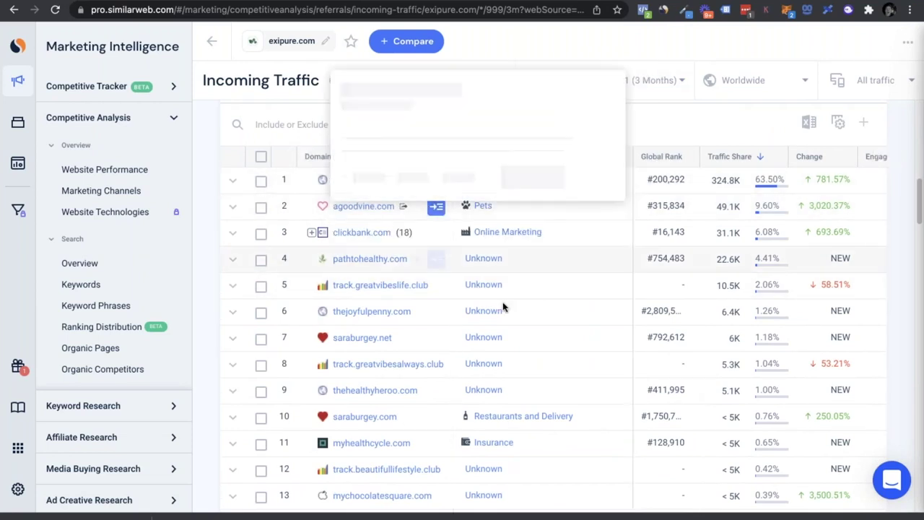
mouse_move(372, 311)
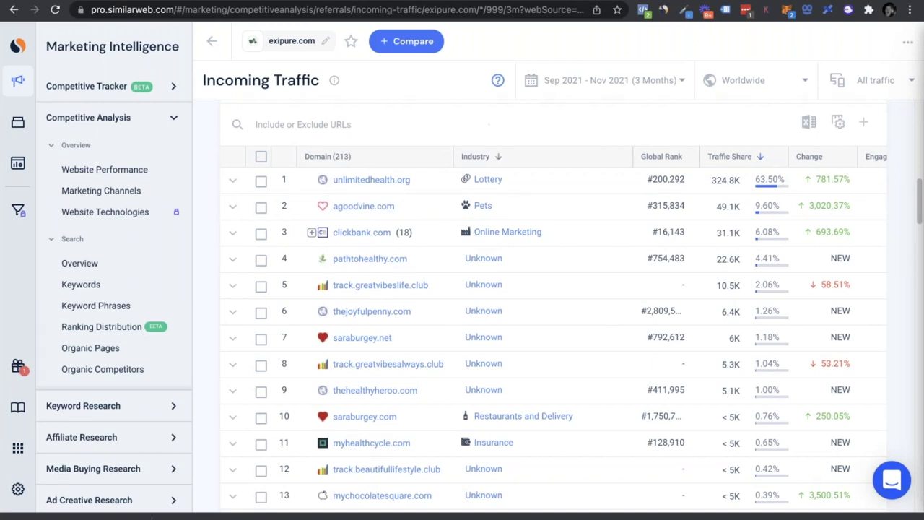
left_click_drag(713, 182, 735, 257)
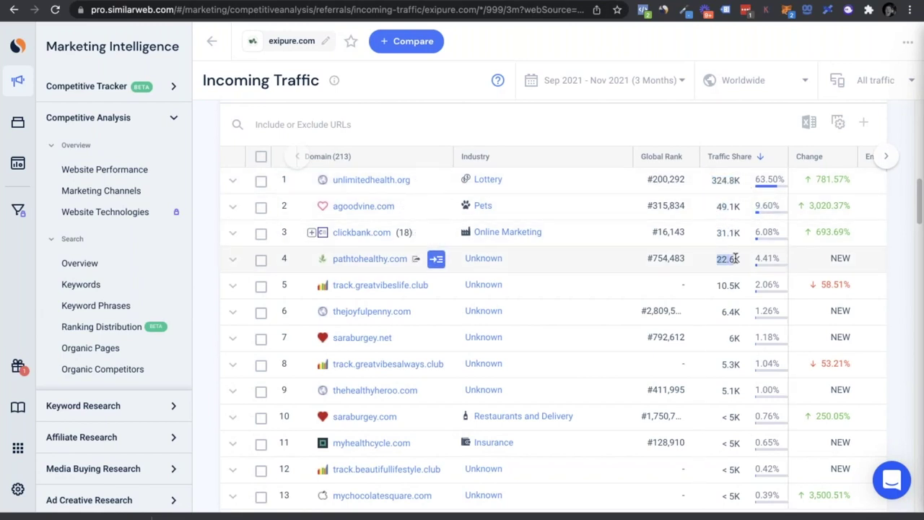
left_click(715, 127)
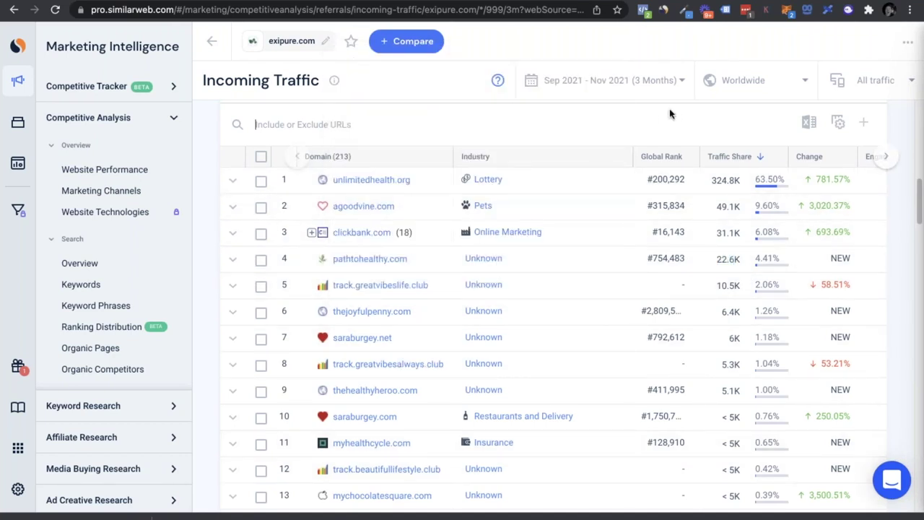
Visit the unlimitedhealth.org website from the referring domains table and return to the incoming traffic report
mouse_move(332, 181)
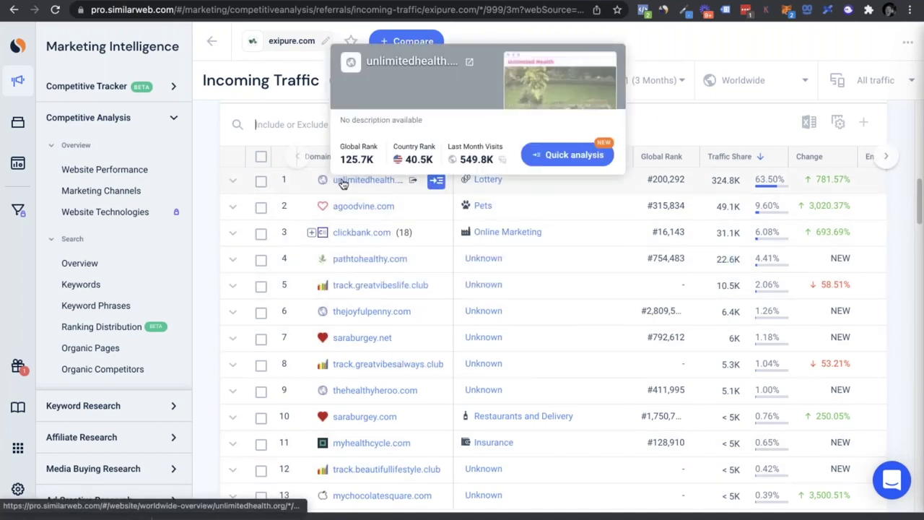
left_click_drag(330, 177, 414, 185)
left_click(414, 181)
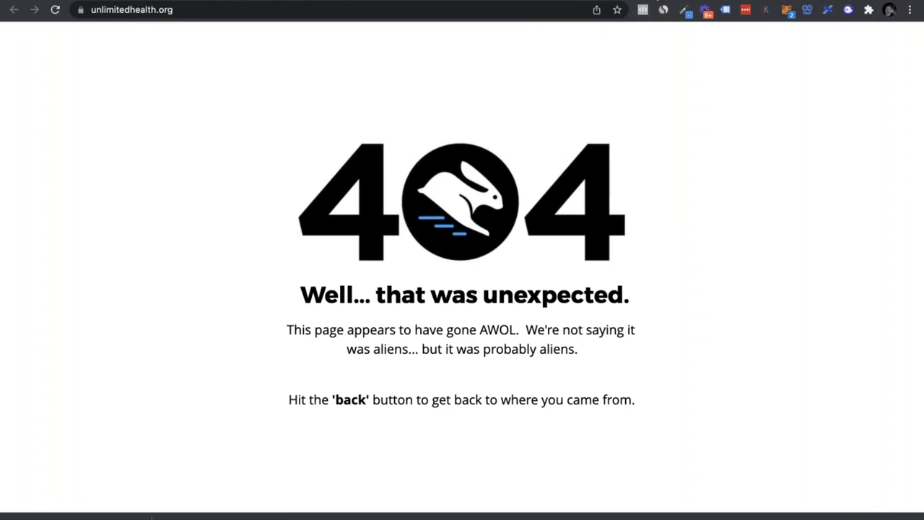
key("alt+Left")
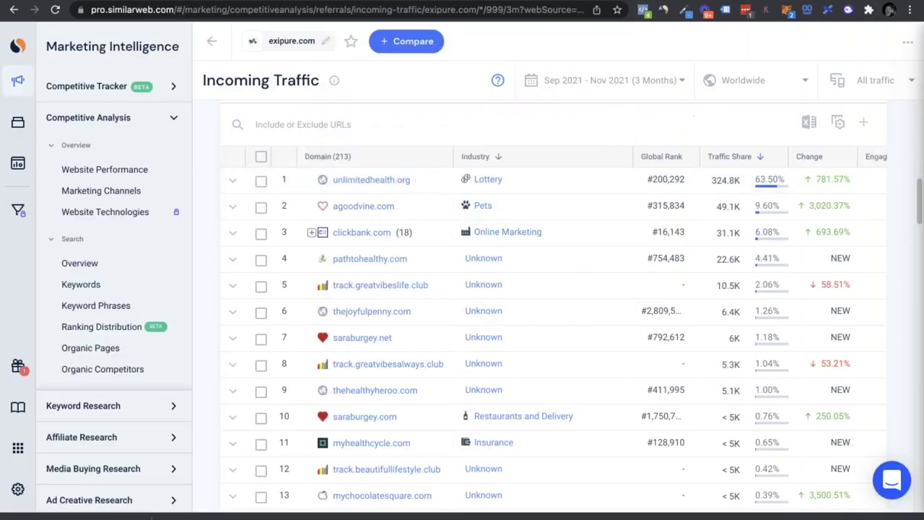
mouse_move(337, 179)
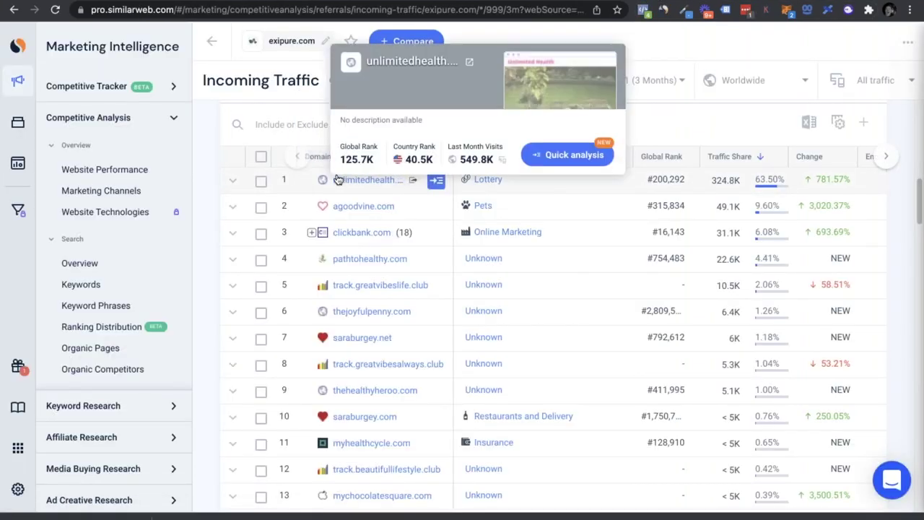
Open the website performance report of unlimitedhealth.org from the referring domains table and copy the domain name from its heading
right_click(343, 180)
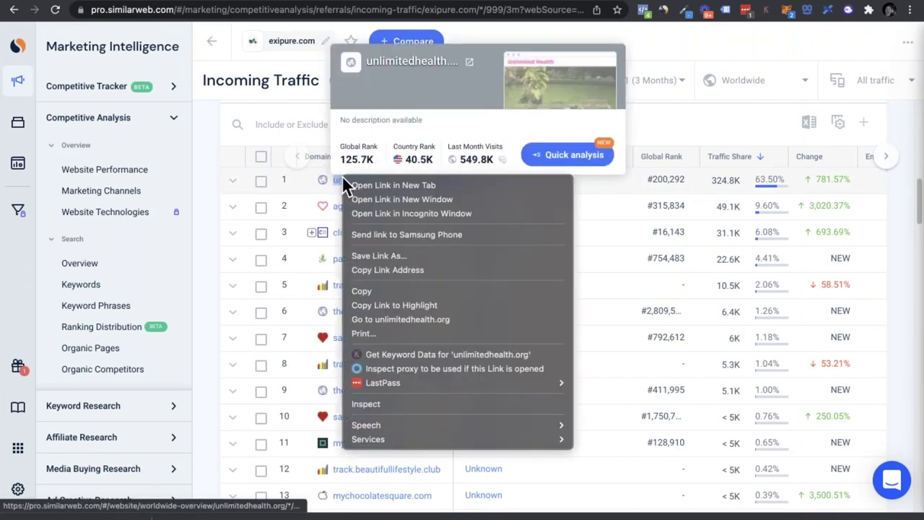
left_click(390, 185)
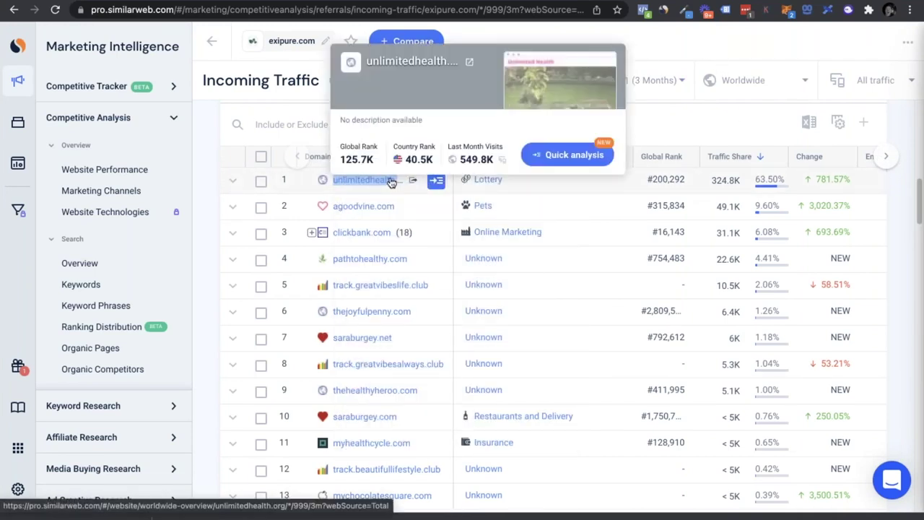
left_click(390, 181)
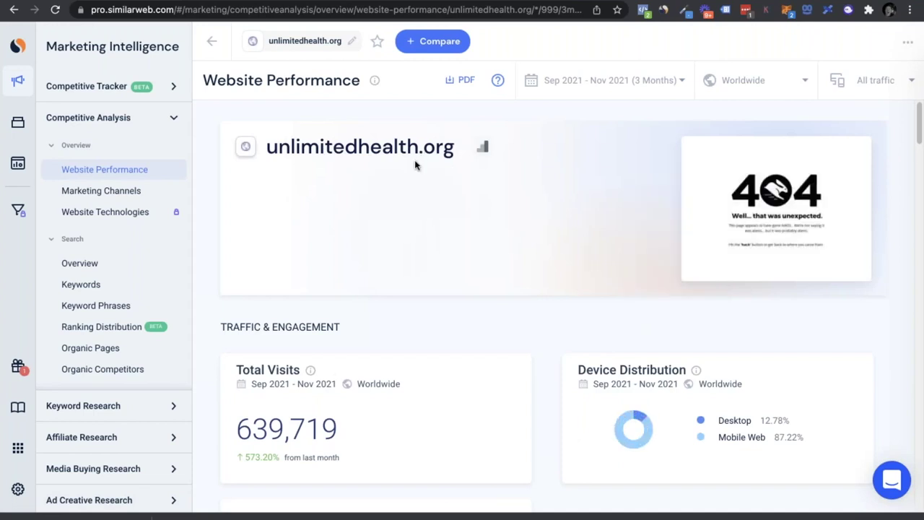
left_click_drag(455, 149, 268, 141)
key("ctrl+c")
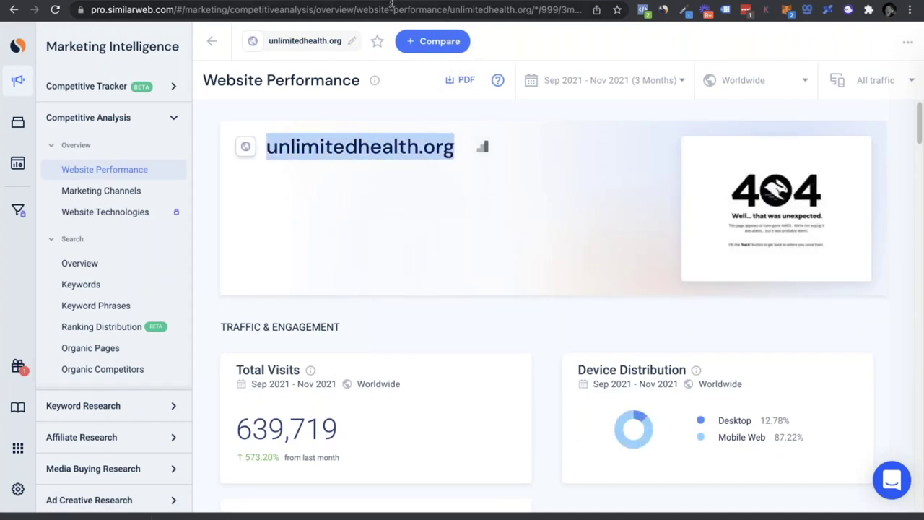
Switch to AdSpy and filter the ads by the landing page URL unlimitedhealth.org
key("ctrl+Tab")
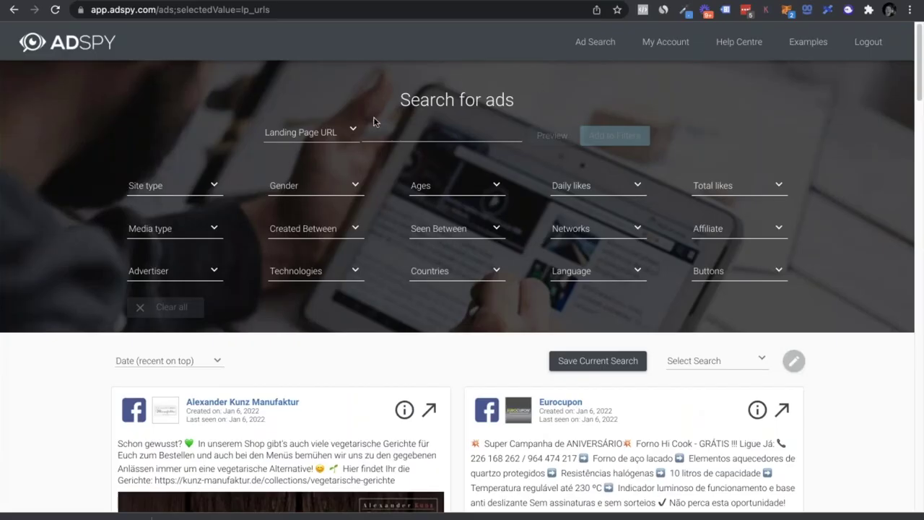
left_click(422, 132)
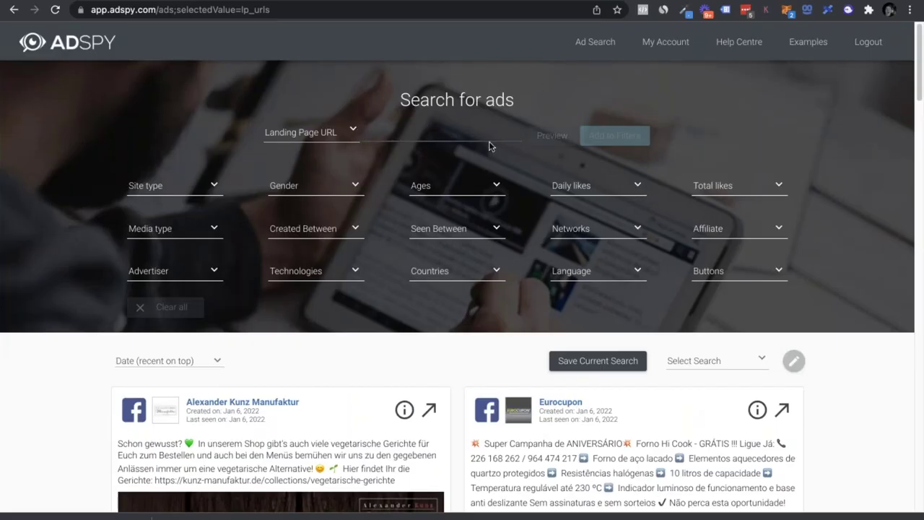
key("ctrl+v")
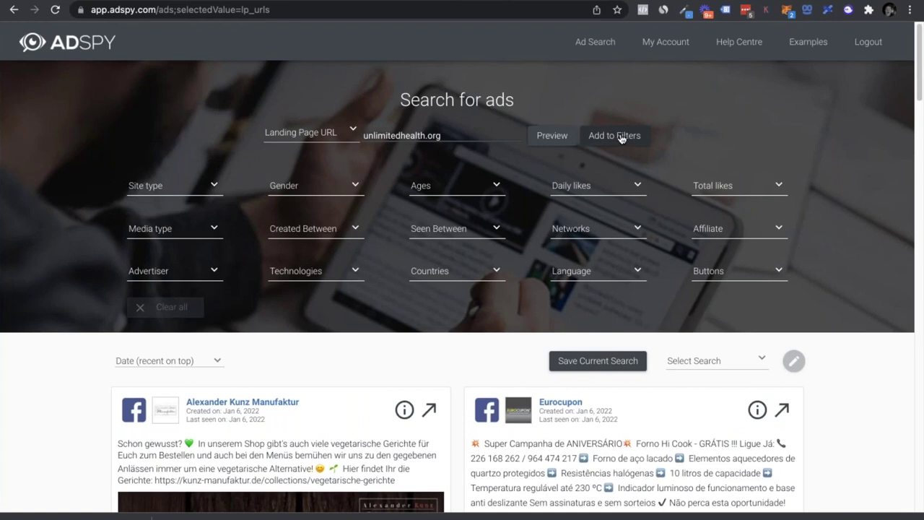
left_click(619, 136)
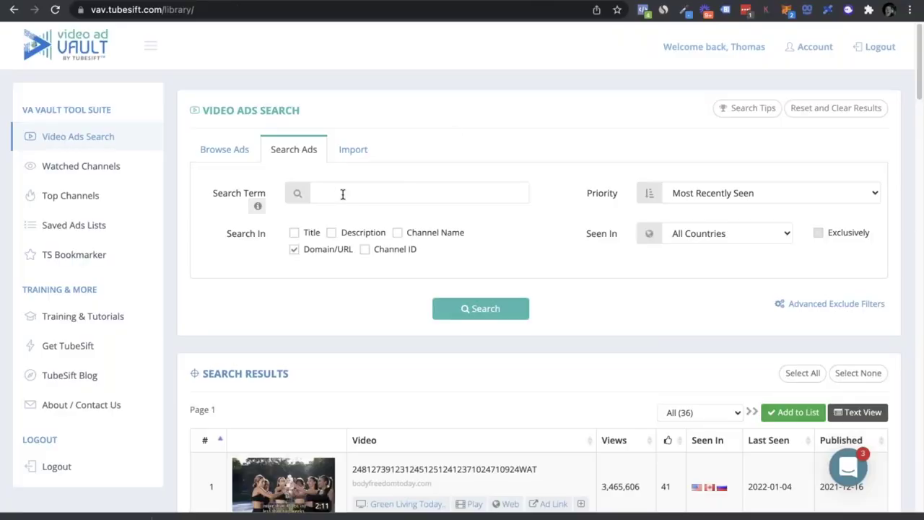
Search Video Ad Vault for video ads with unlimitedhealth.org as the domain and look through the results
left_click(354, 192)
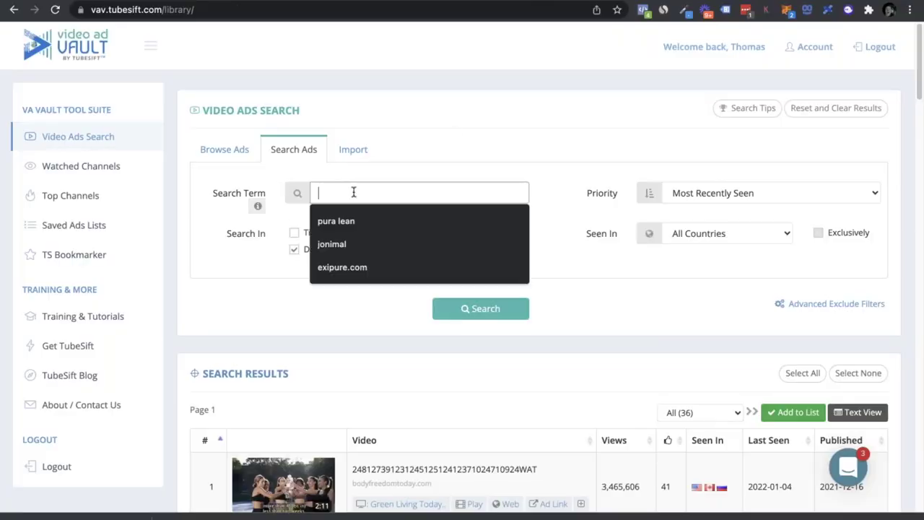
key("ctrl+v")
left_click(470, 318)
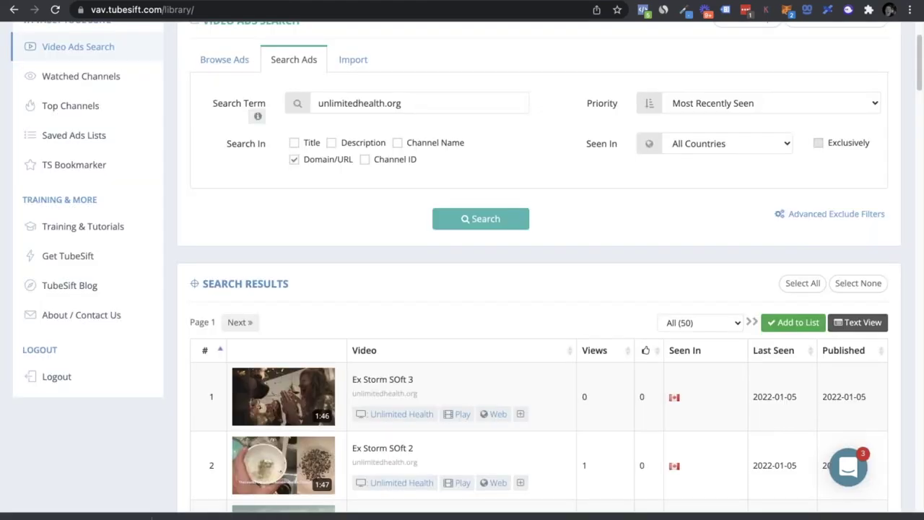
scroll(628, 233, "down", 6)
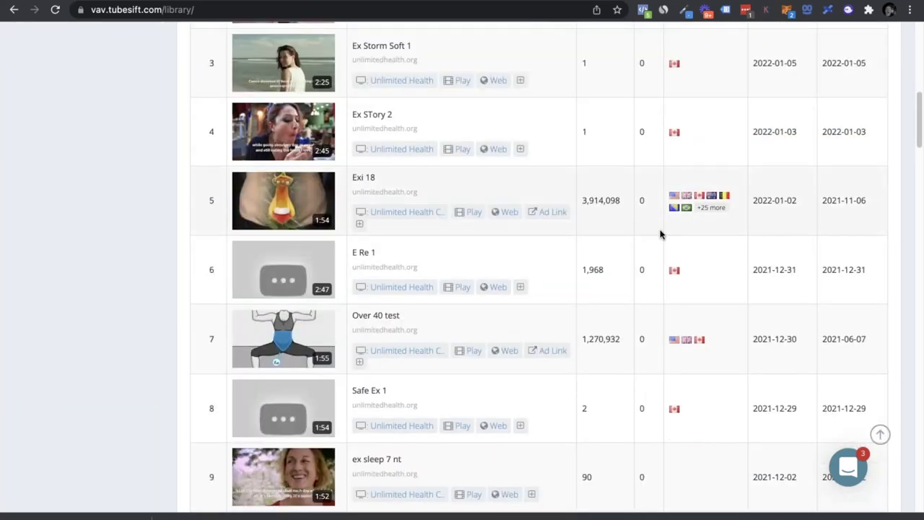
Sort the video ad results by views with the most viewed ads first
scroll(659, 233, "up", 5)
left_click(593, 328)
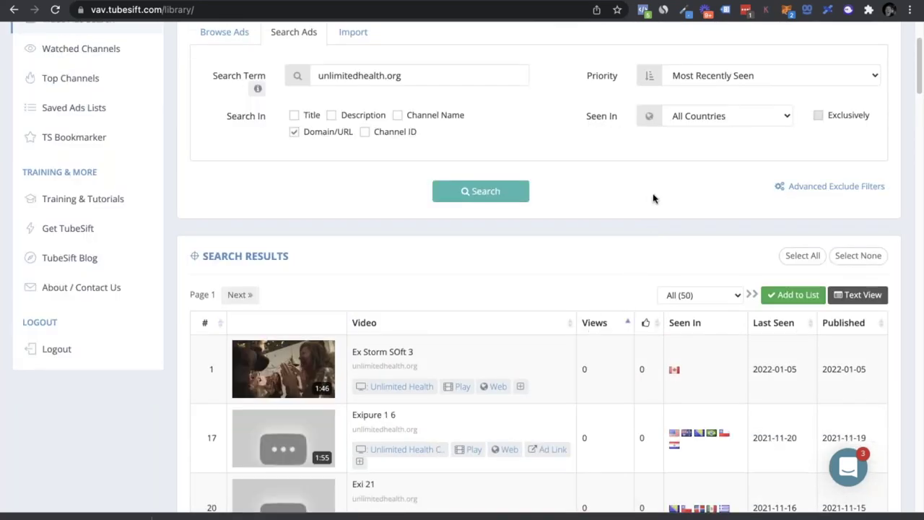
scroll(621, 234, "down", 1)
left_click(612, 233)
scroll(597, 166, "down", 2)
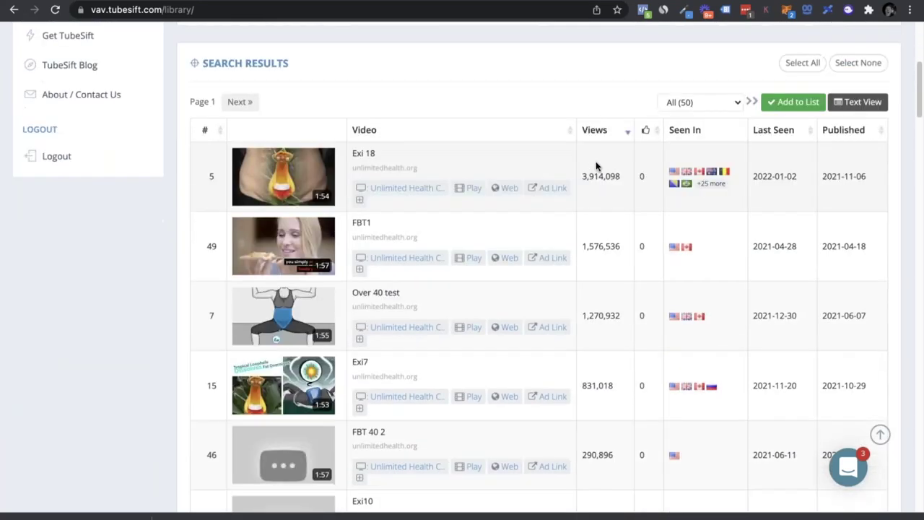
Examine the view counts and the last seen and published dates of the most viewed unlimitedhealth.org ads
left_click_drag(582, 176, 619, 176)
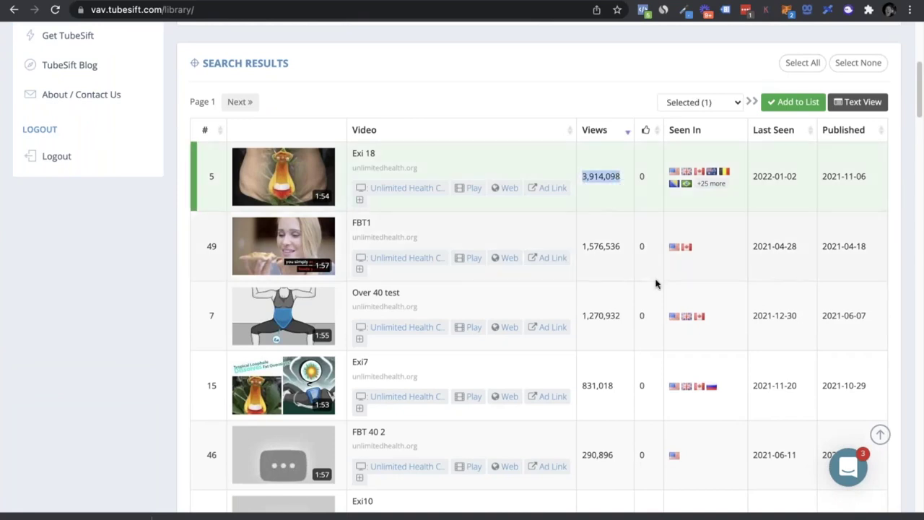
left_click_drag(798, 180, 779, 178)
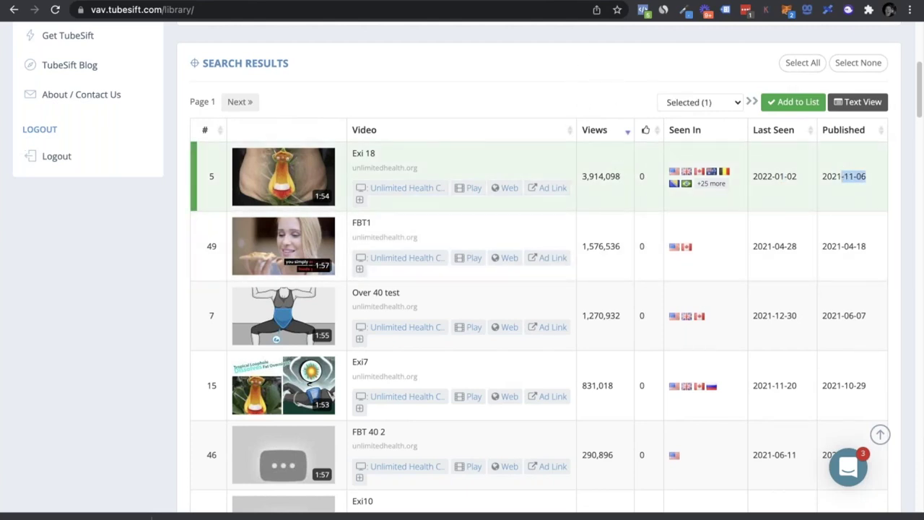
left_click(799, 177)
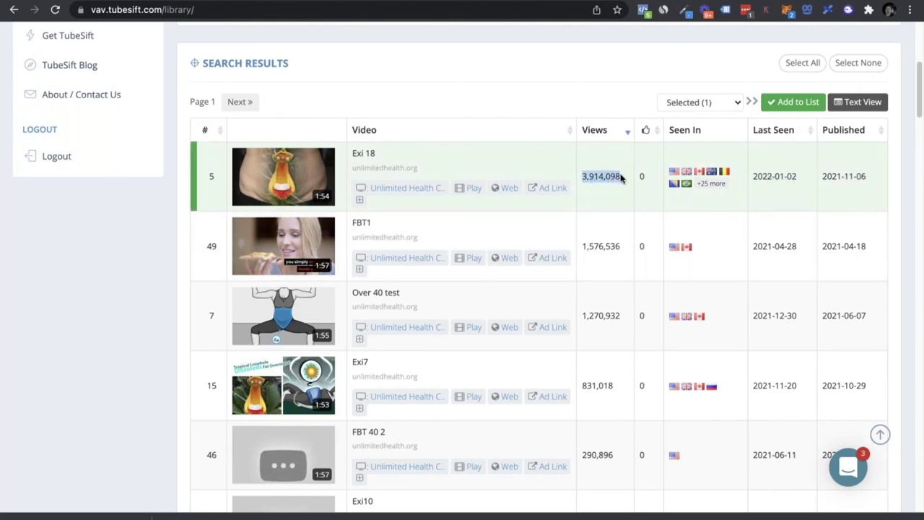
left_click_drag(621, 178, 621, 178)
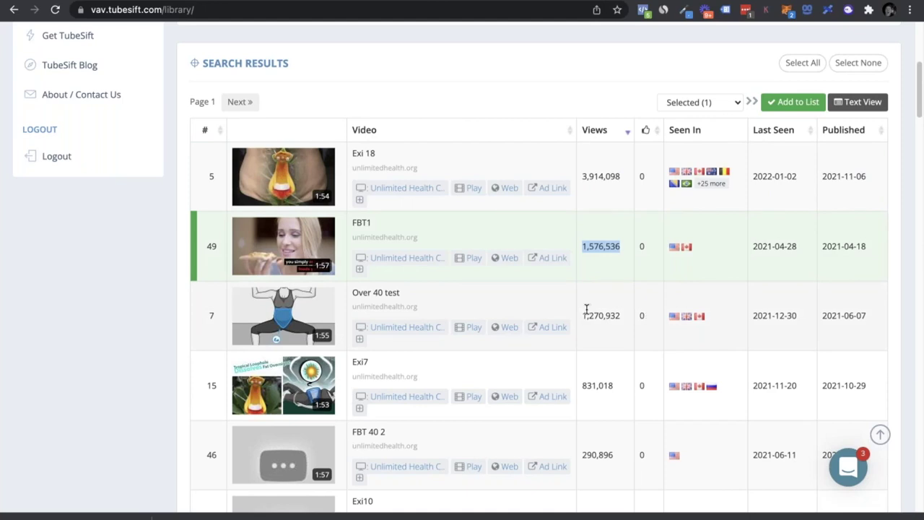
left_click(605, 309)
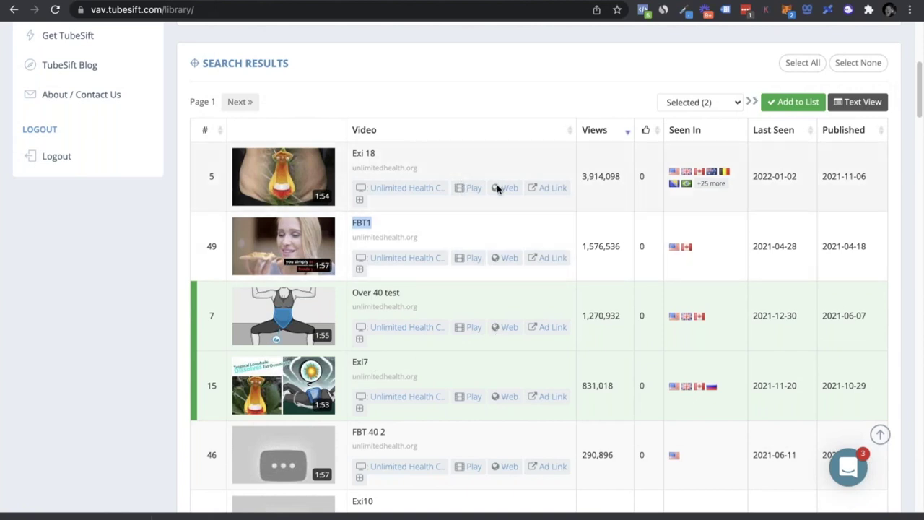
Play the Exi 18 ad on YouTube, switching its sound off and on, and check its view count
left_click(473, 189)
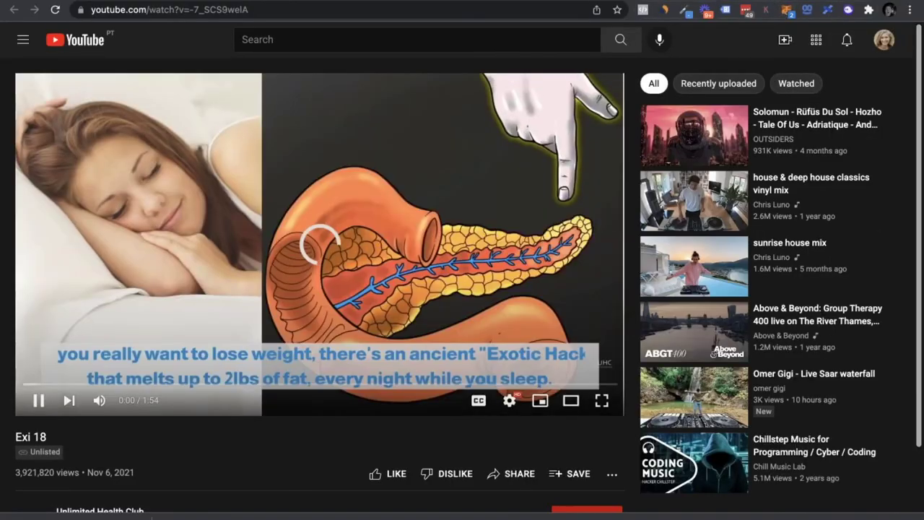
left_click(99, 400)
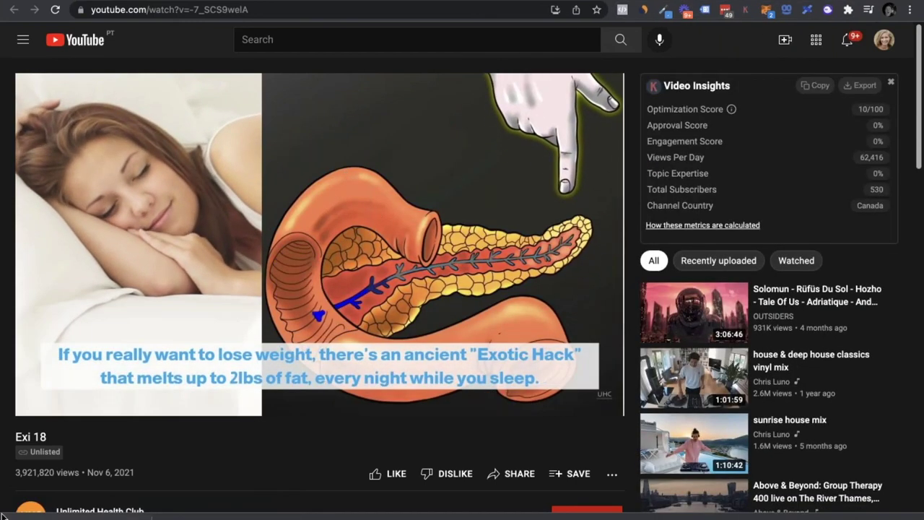
double_click(34, 473)
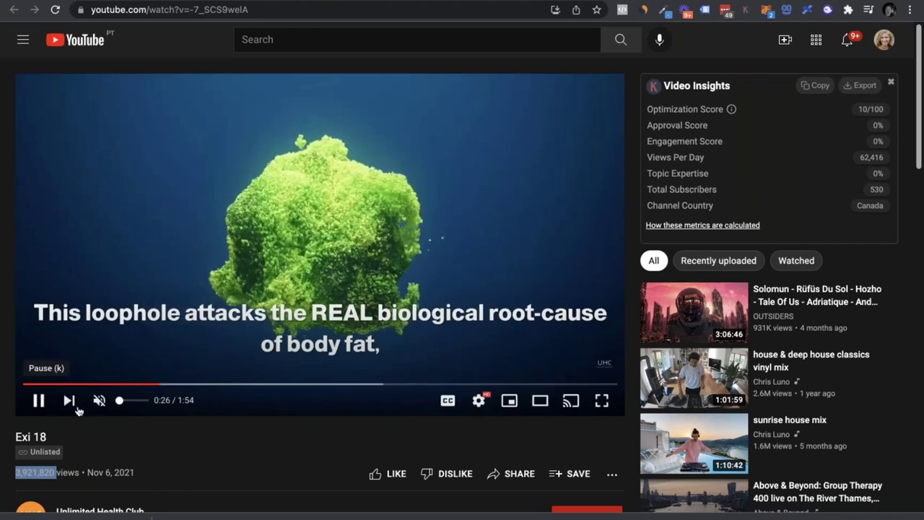
left_click(99, 402)
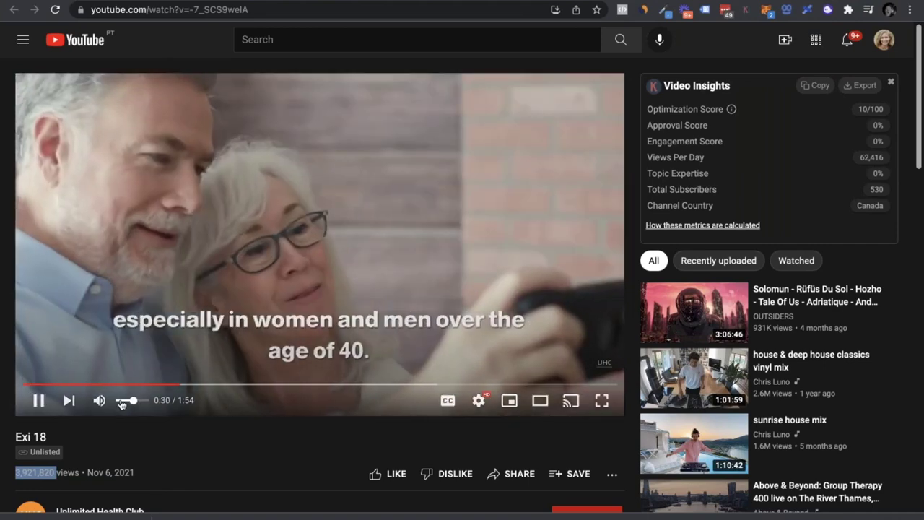
left_click(99, 402)
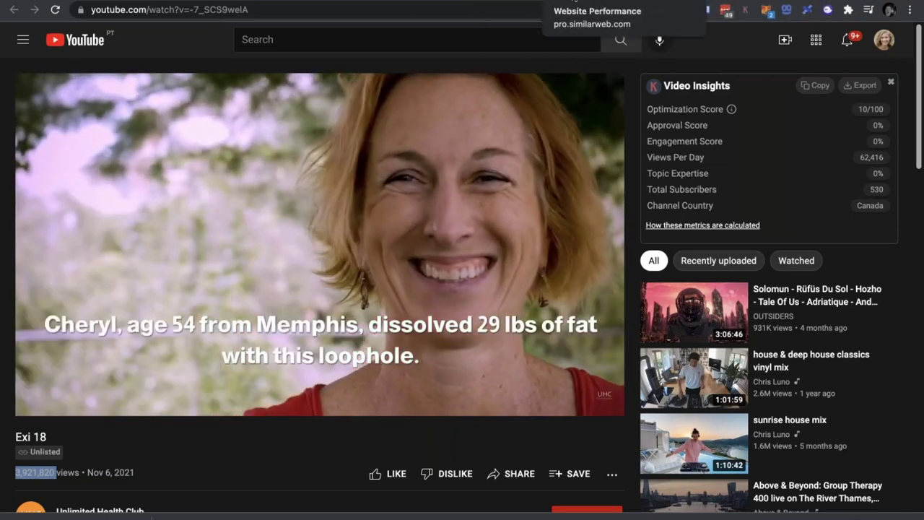
Return to Similarweb, leave the unlimitedhealth.org report and open agoodvine.com from the recent websites
left_click(577, 2)
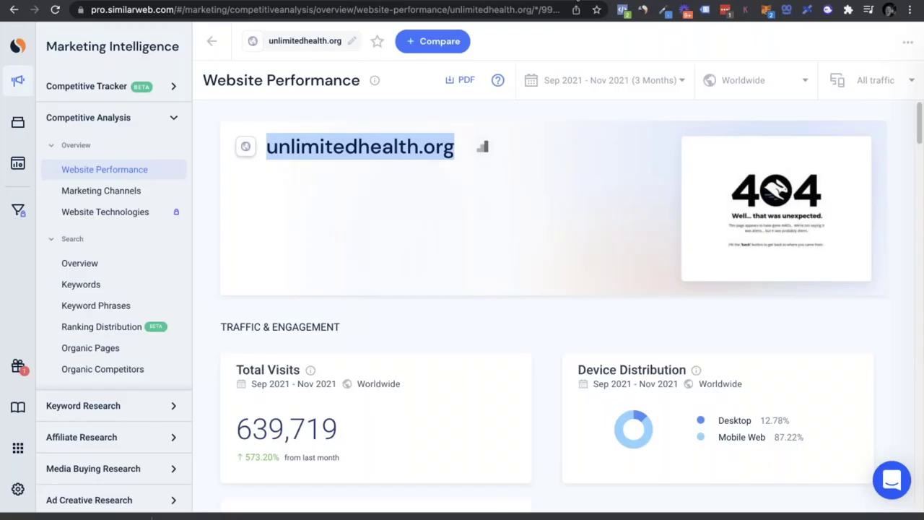
left_click(212, 42)
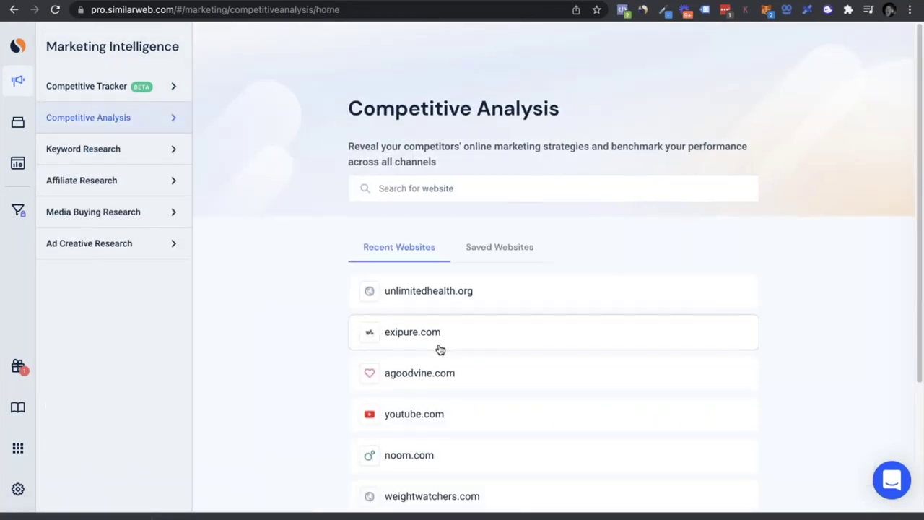
scroll(468, 372, "down", 1)
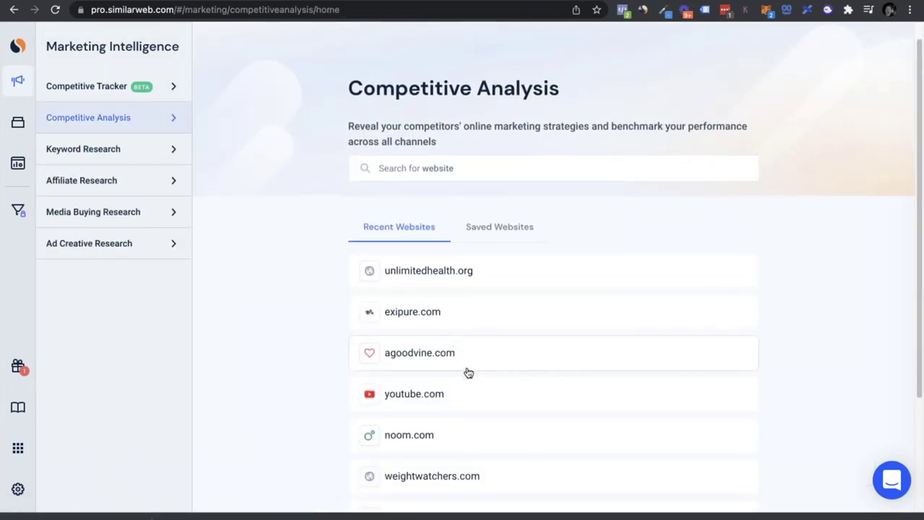
left_click(430, 352)
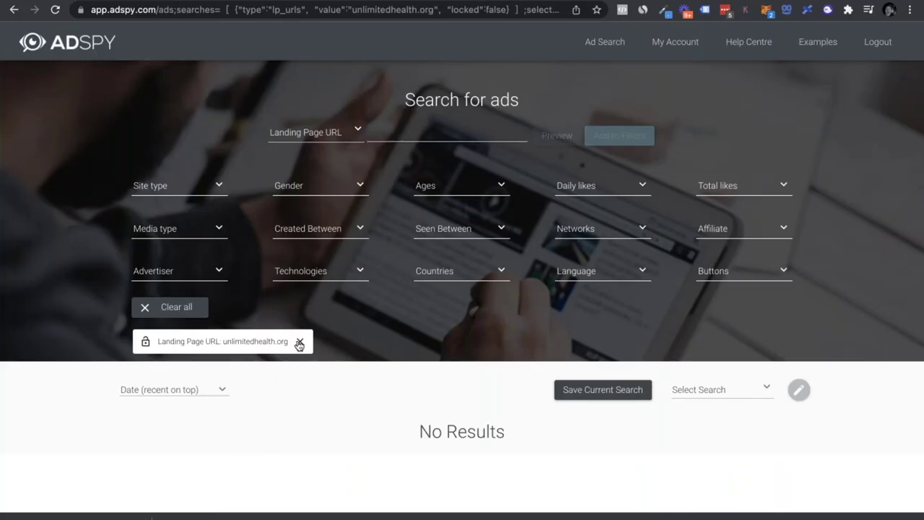
In AdSpy, replace the unlimitedhealth.org filter with the landing page URL agoodvine.com and go to the resulting ads
left_click(299, 342)
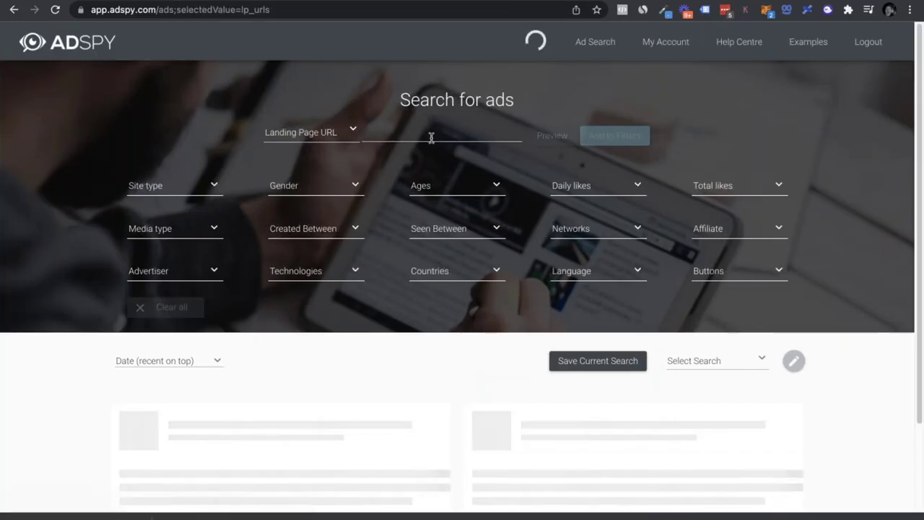
left_click(643, 141)
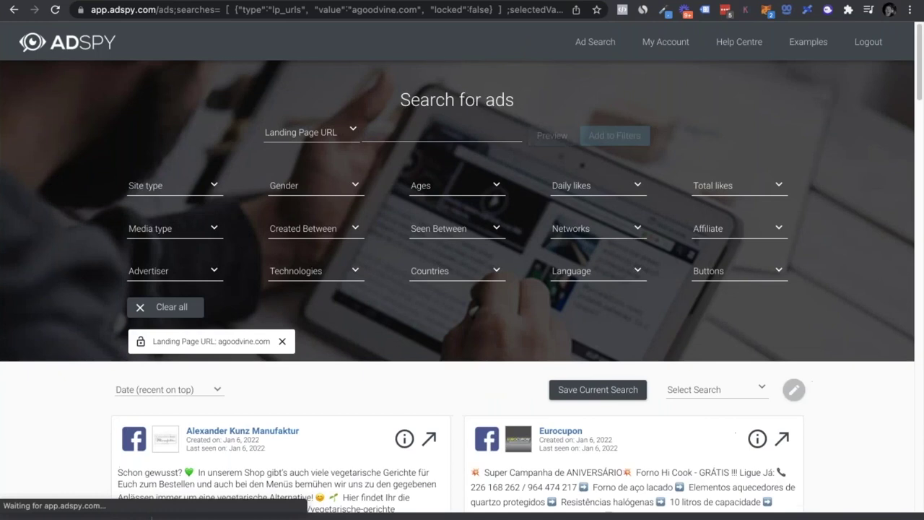
scroll(794, 371, "down", 5)
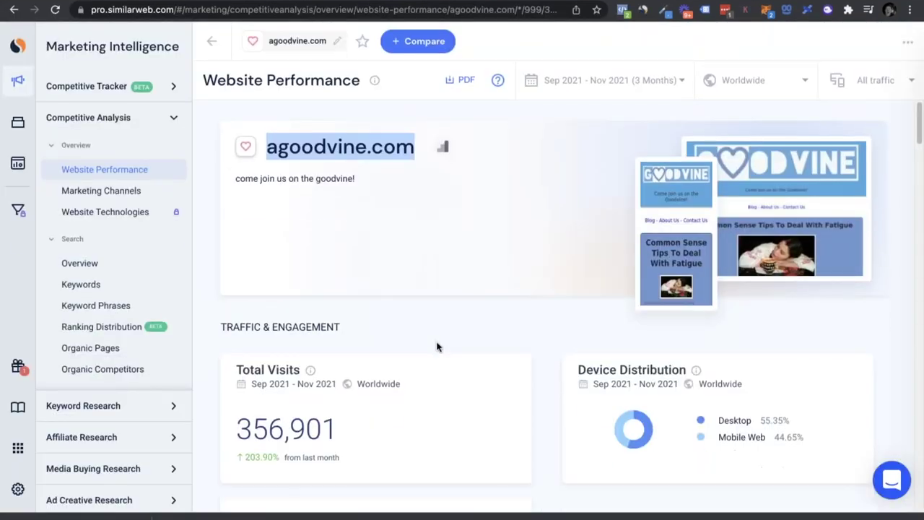
Check agoodvine.com's traffic and engagement figures in Similarweb and review the dates, texts and reactions of its ads in AdSpy
scroll(437, 345, "down", 2)
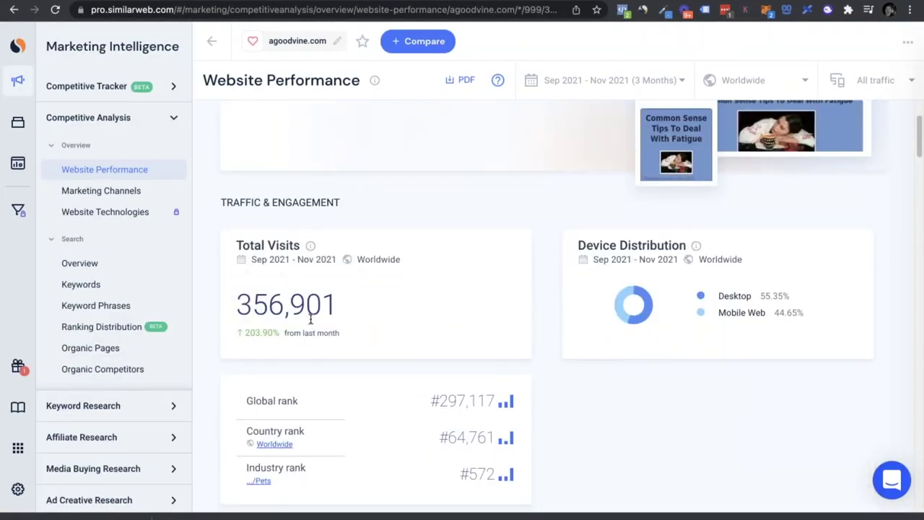
scroll(546, 363, "down", 8)
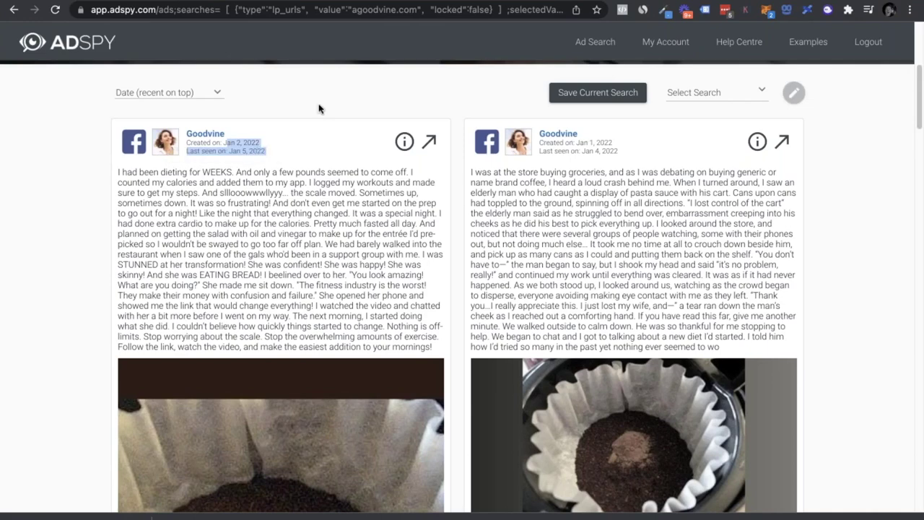
left_click(242, 161)
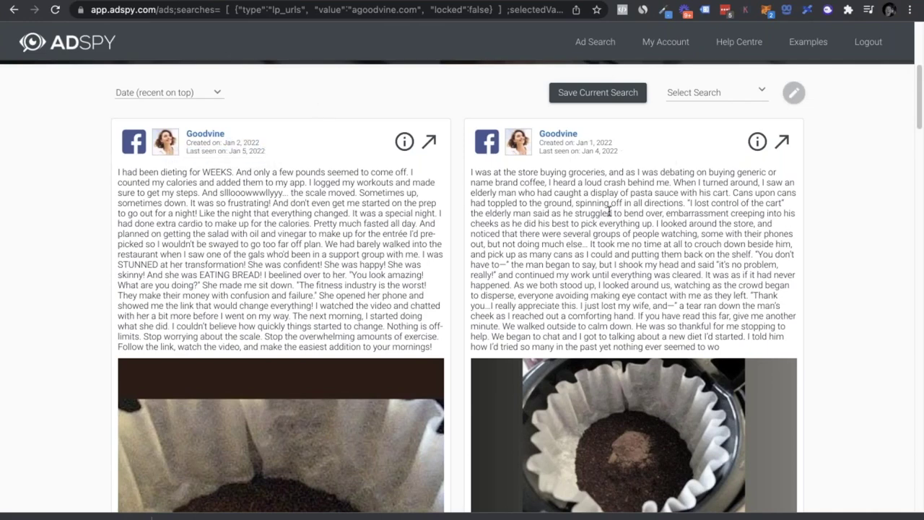
scroll(608, 211, "down", 5)
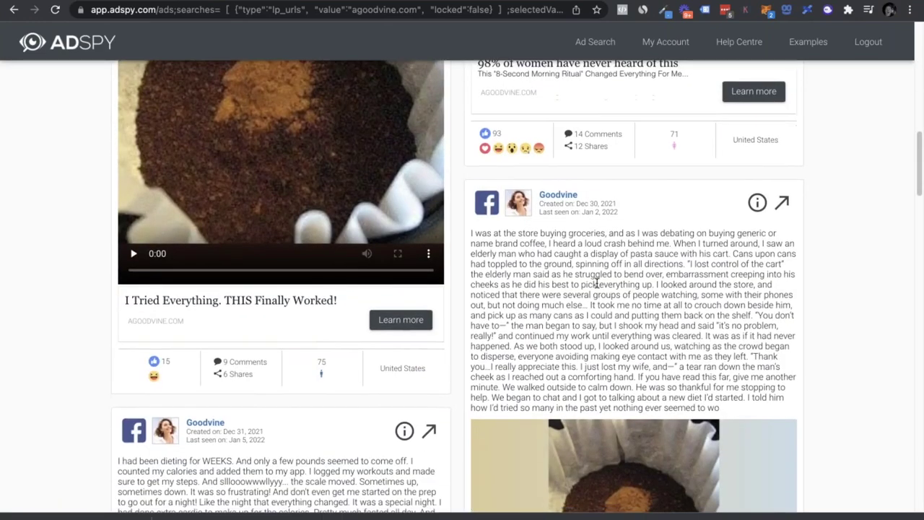
scroll(596, 282, "down", 4)
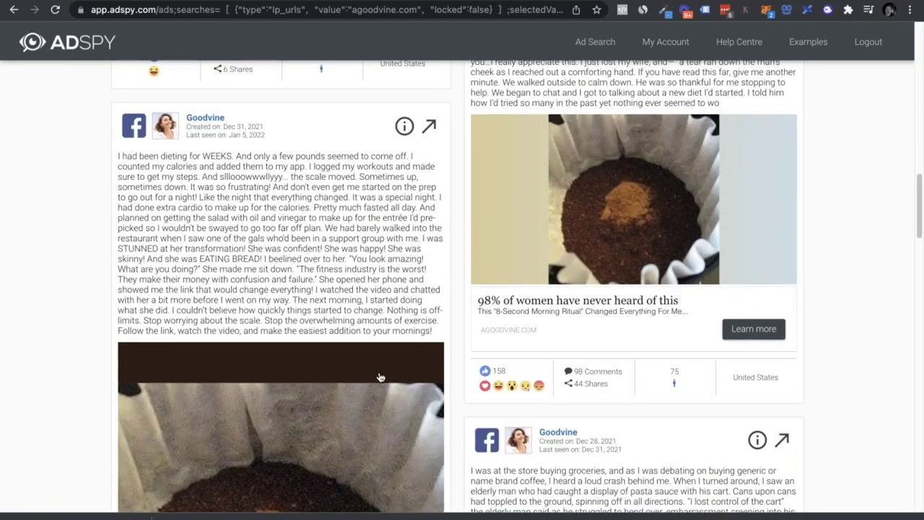
Skim the remaining agoodvine.com ads in AdSpy and open the ad created Jan 2, 2022 as its original Facebook post
scroll(381, 377, "down", 5)
scroll(718, 368, "down", 4)
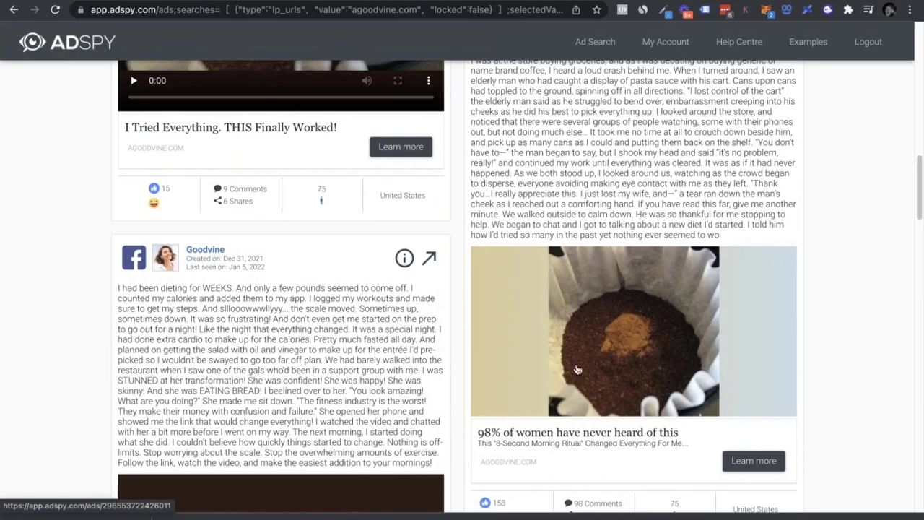
scroll(590, 395, "up", 10)
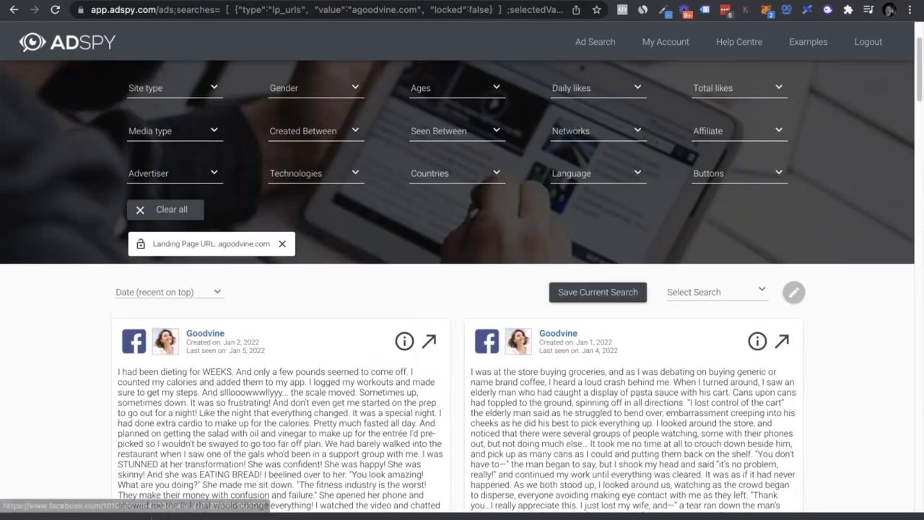
left_click(428, 340)
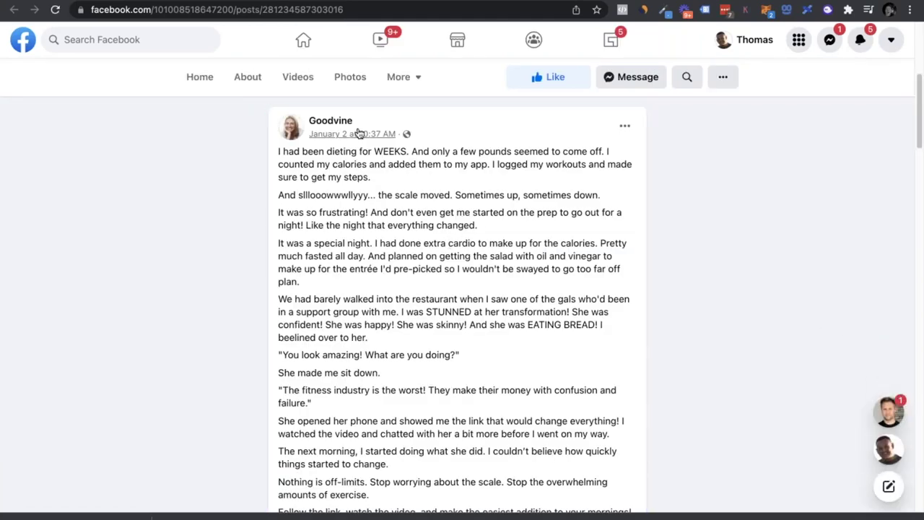
Read the Goodvine ad post's text, video, reactions and comments on Facebook
scroll(377, 181, "down", 1)
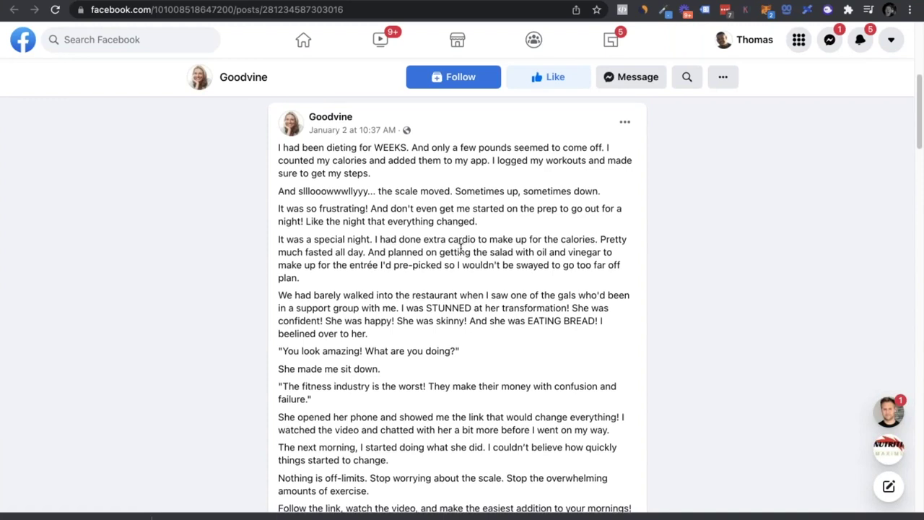
scroll(261, 121, "down", 1)
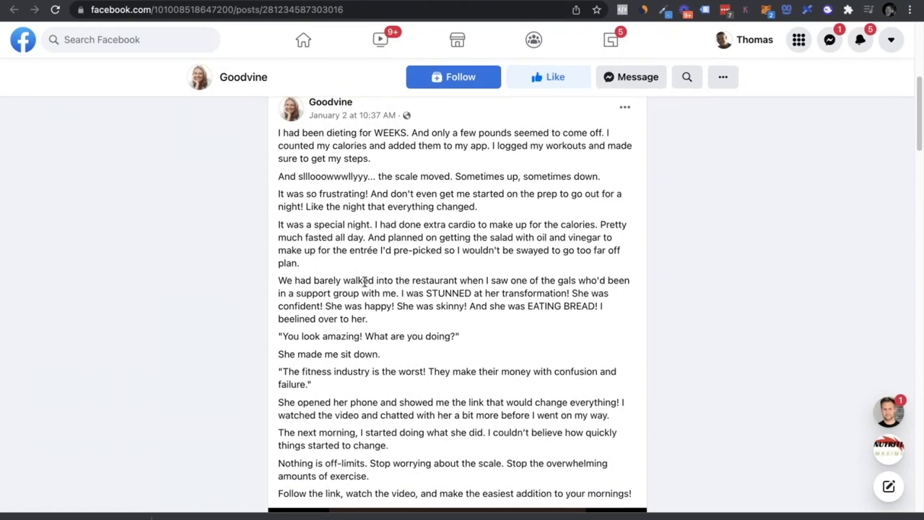
scroll(575, 338, "down", 5)
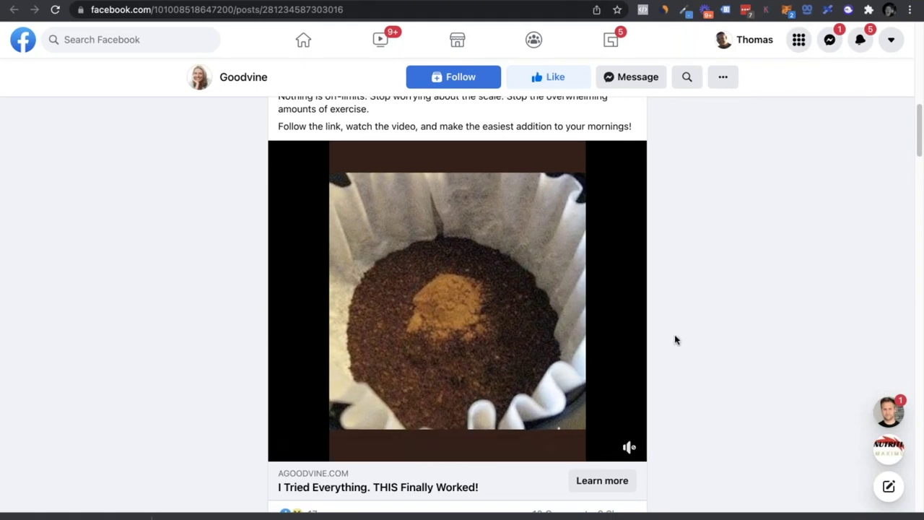
scroll(674, 338, "down", 3)
scroll(466, 374, "down", 10)
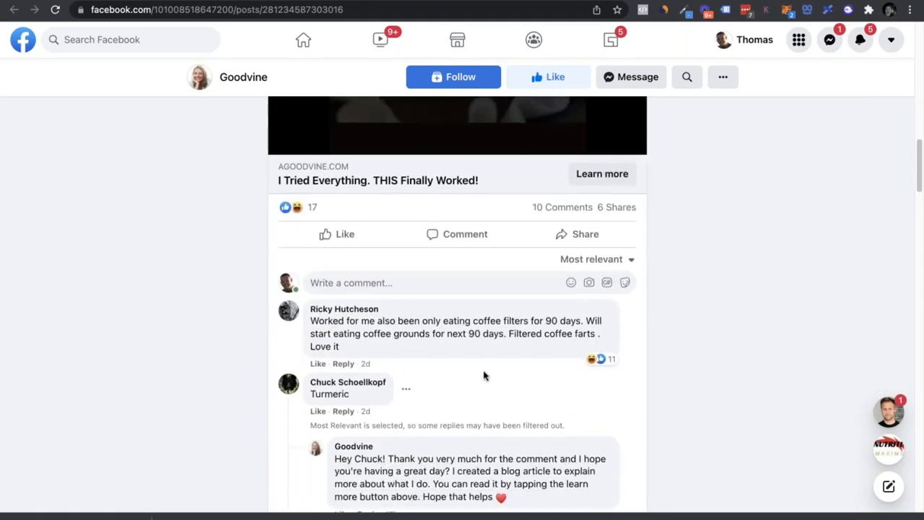
scroll(494, 372, "up", 6)
scroll(494, 373, "up", 4)
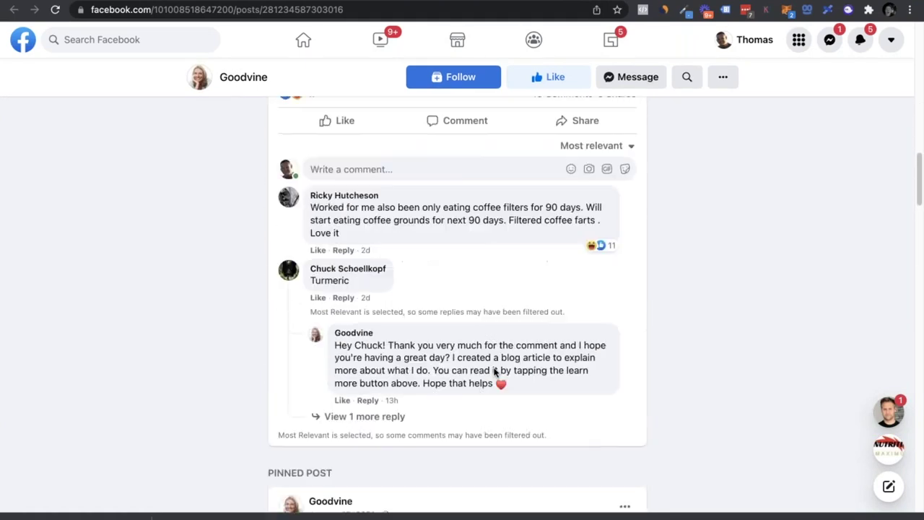
scroll(614, 212, "up", 1)
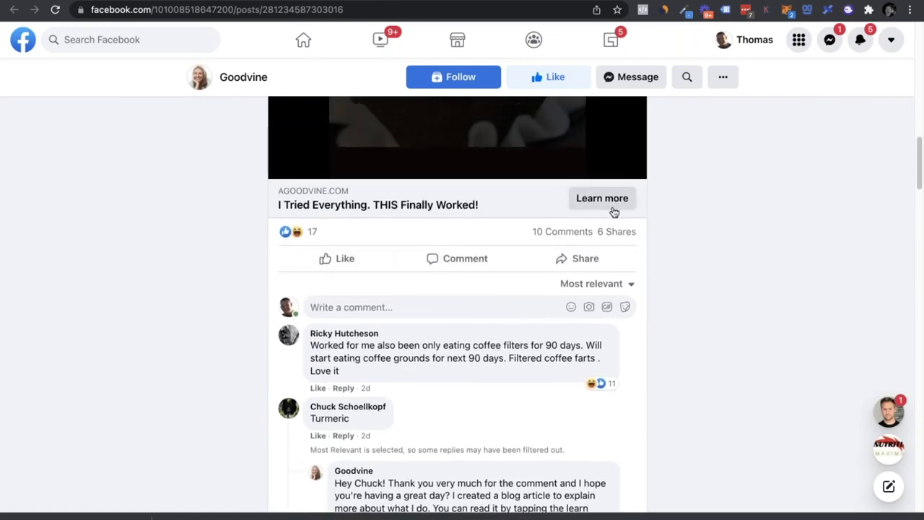
scroll(541, 274, "up", 3)
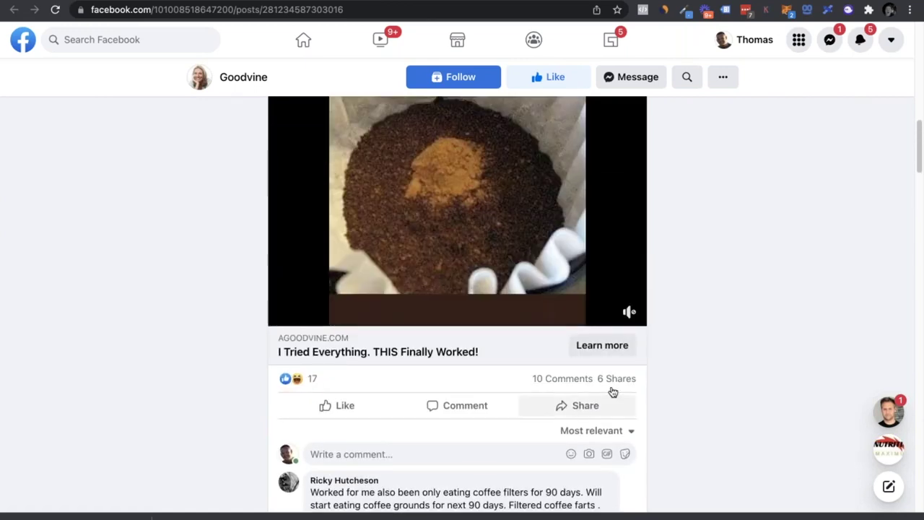
Follow the ad's link to the agoodvine.com landing page, review it and continue through its video image to the offer page
left_click(601, 346)
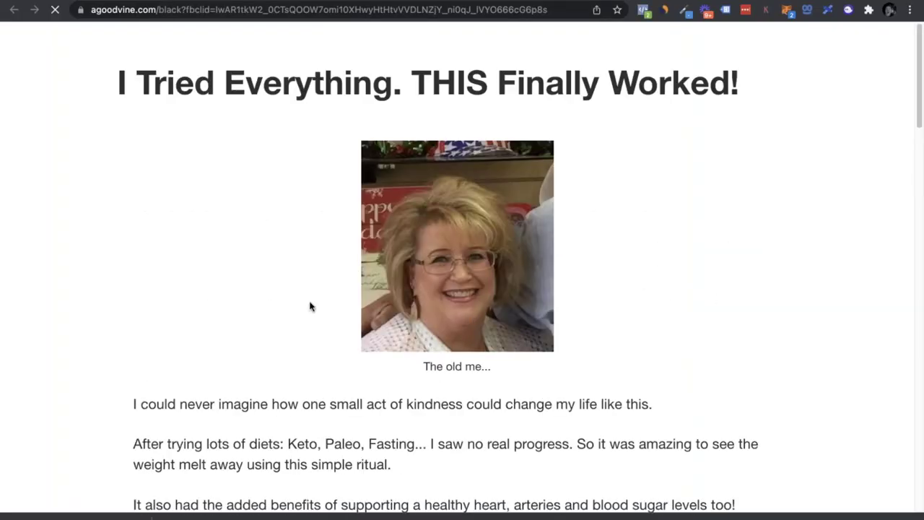
scroll(478, 381, "down", 15)
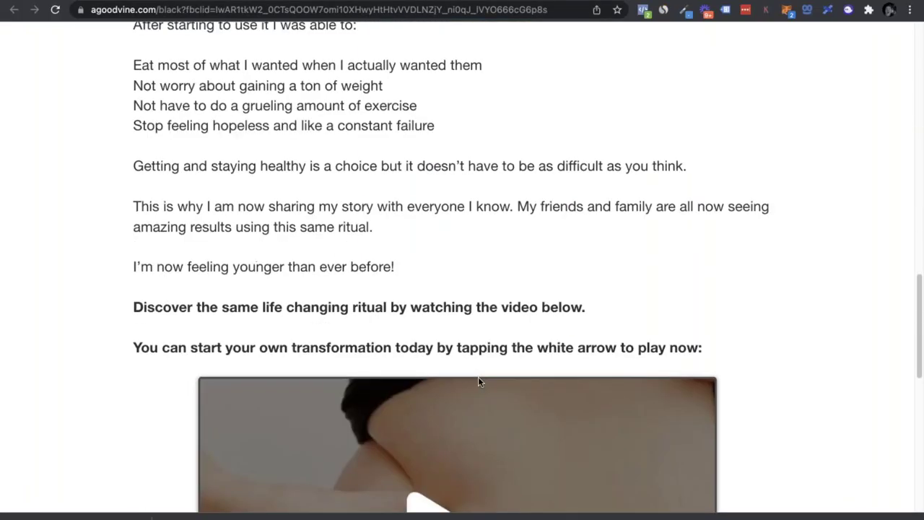
scroll(541, 264, "down", 6)
scroll(540, 270, "up", 2)
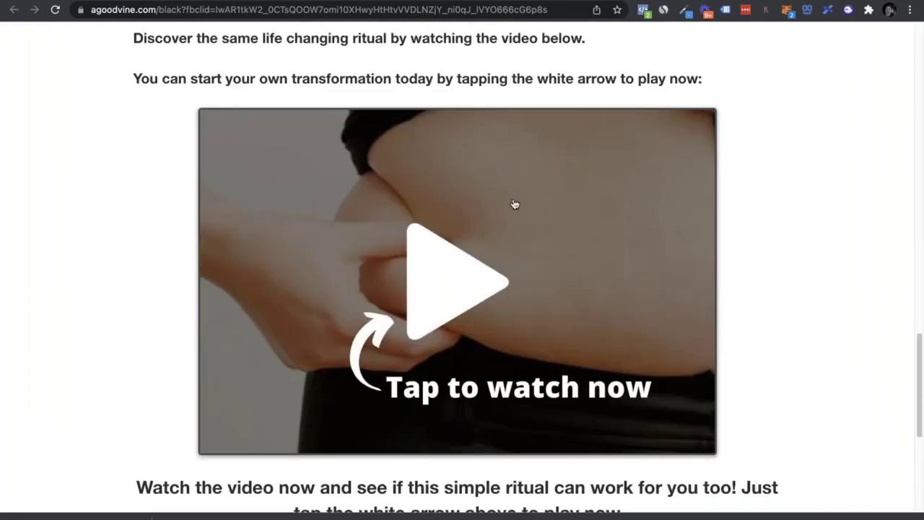
left_click(501, 280)
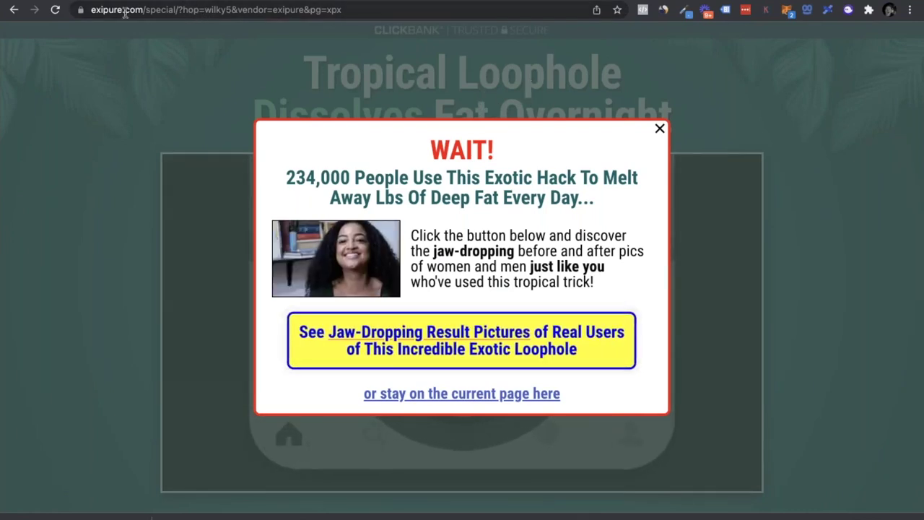
Compare the affiliate ID in the exipure.com address with the exipure.win contest leaderboard, then return to the Goodvine Facebook post
double_click(210, 10)
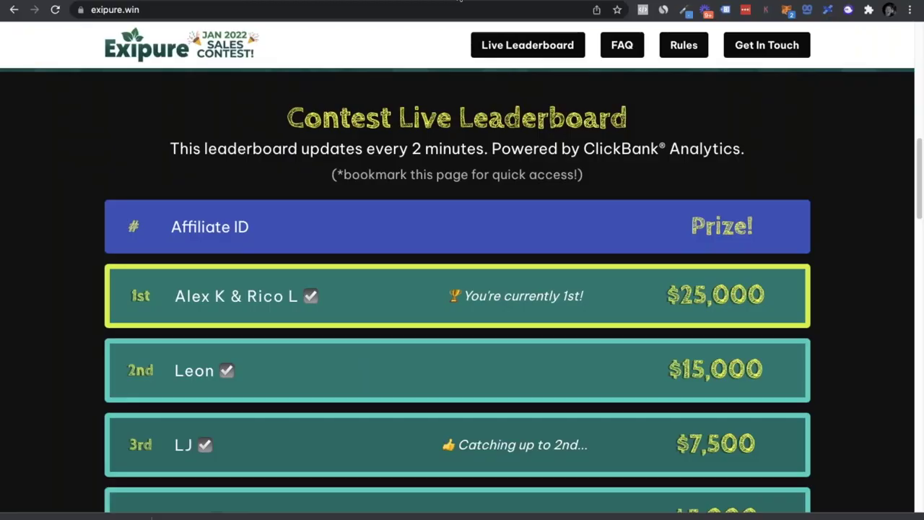
scroll(322, 234, "up", 1)
scroll(318, 246, "down", 3)
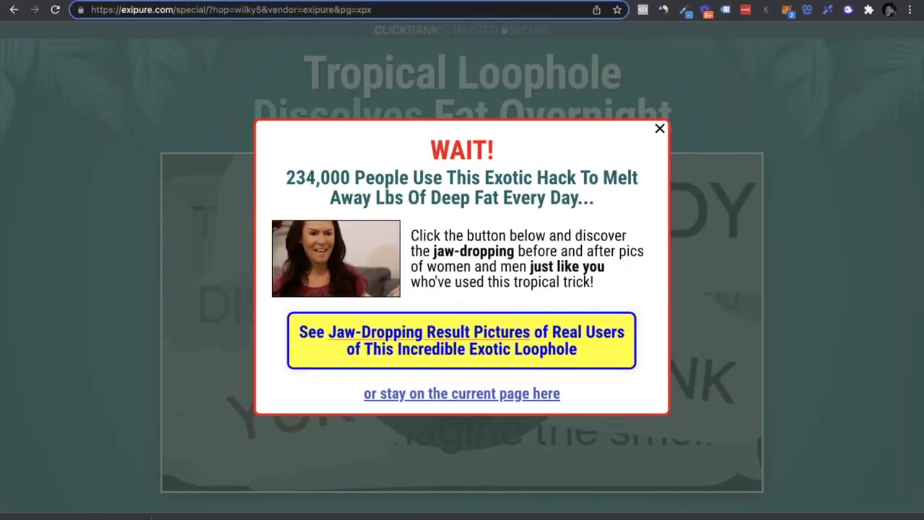
left_click_drag(241, 9, 257, 10)
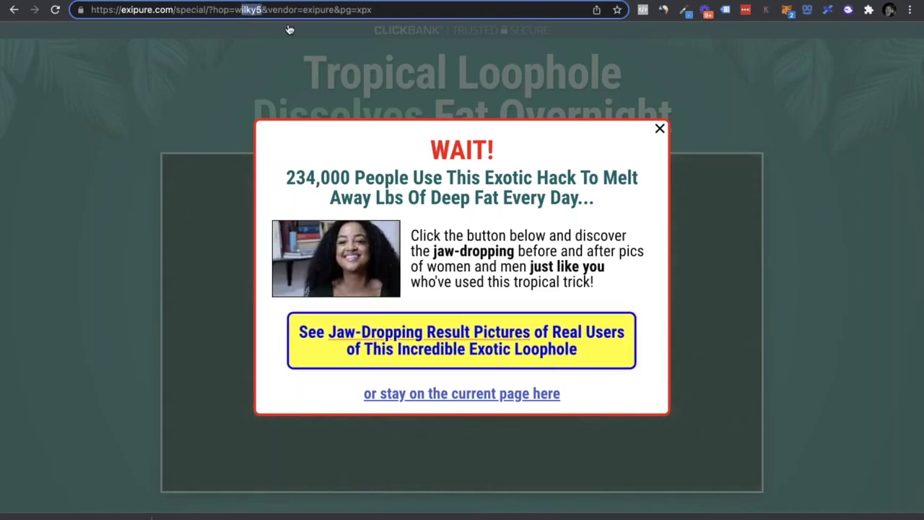
left_click(249, 8)
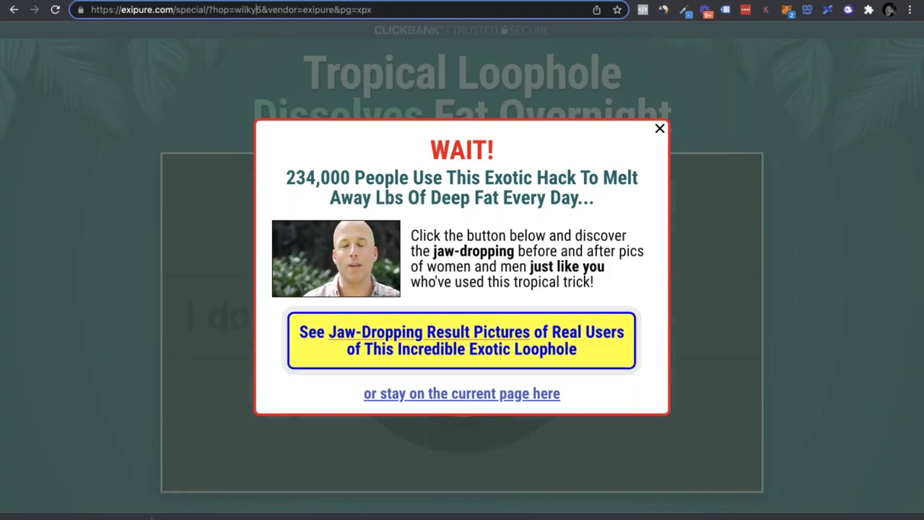
left_click(660, 130)
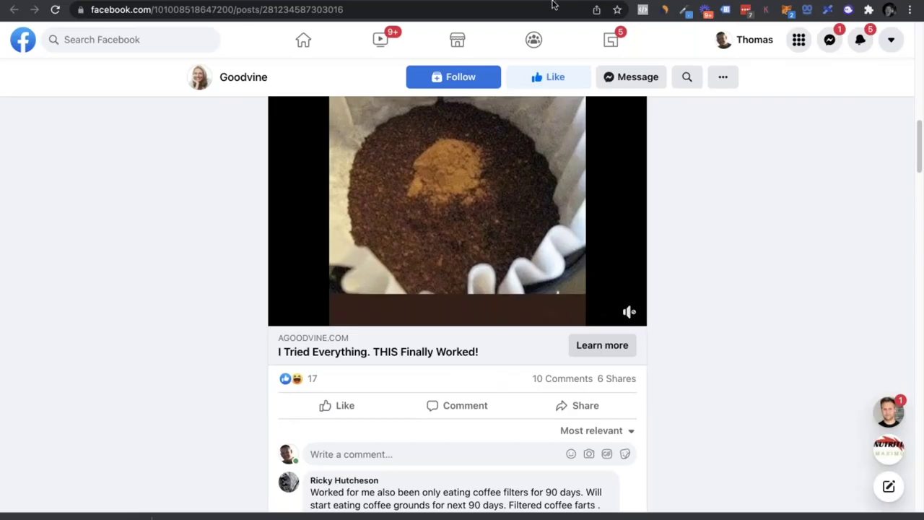
Open Goodvine's Facebook page from the post, dismiss the chat window and go to its page transparency section
scroll(286, 174, "up", 10)
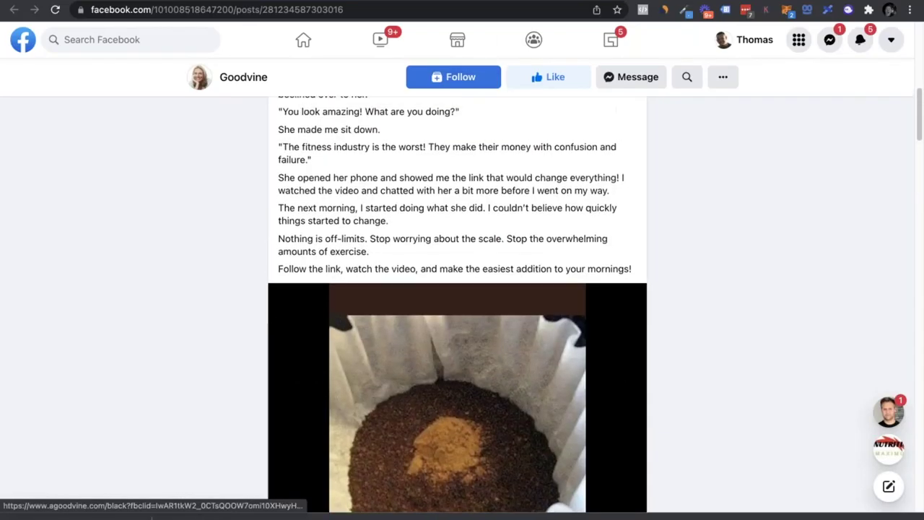
left_click(176, 396)
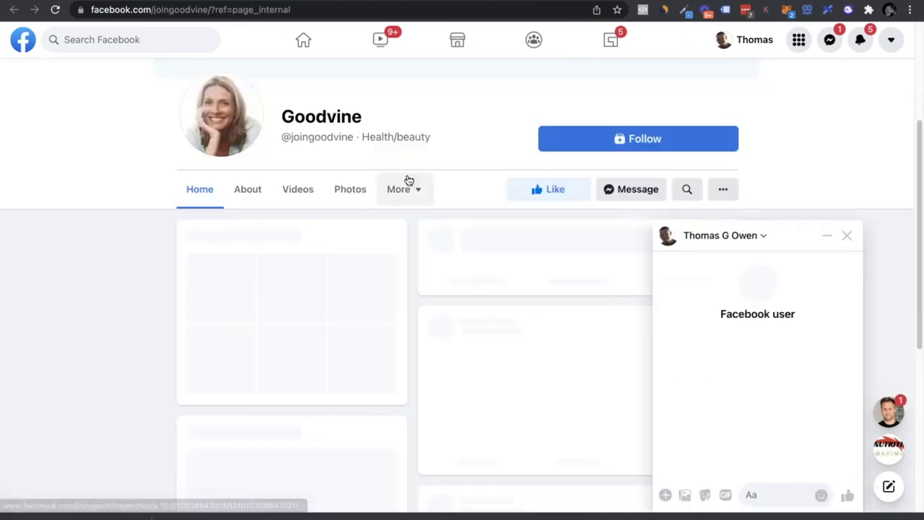
left_click(846, 235)
scroll(115, 192, "down", 1)
scroll(117, 192, "down", 7)
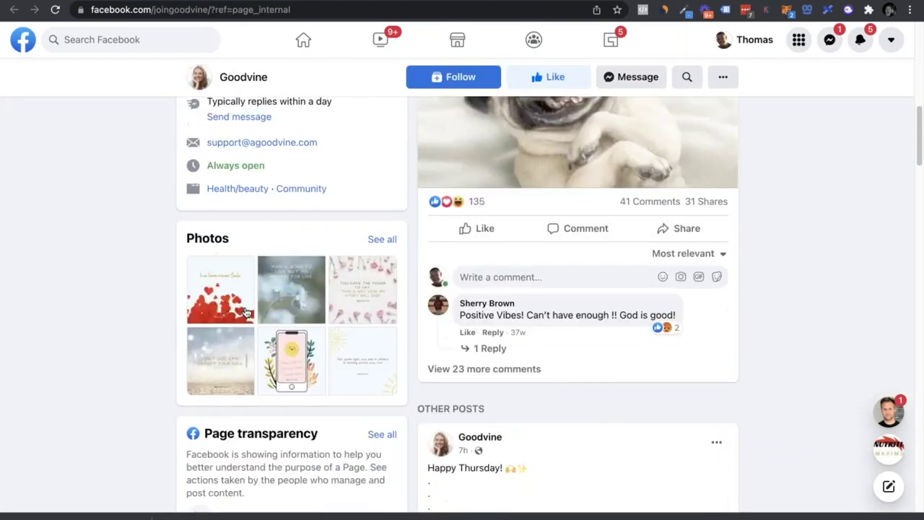
Show Goodvine's full page transparency details and go from there to its ads in the Facebook Ad Library
left_click(376, 321)
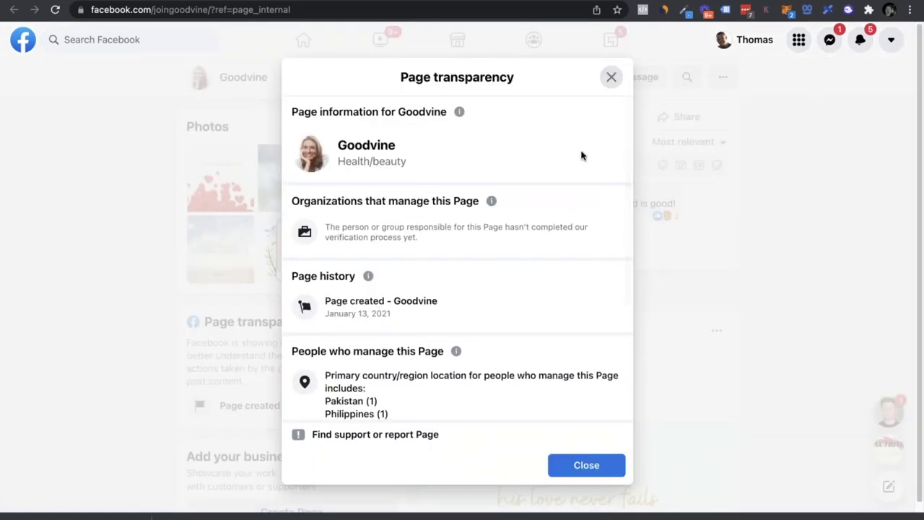
scroll(493, 344, "down", 3)
left_click(483, 396)
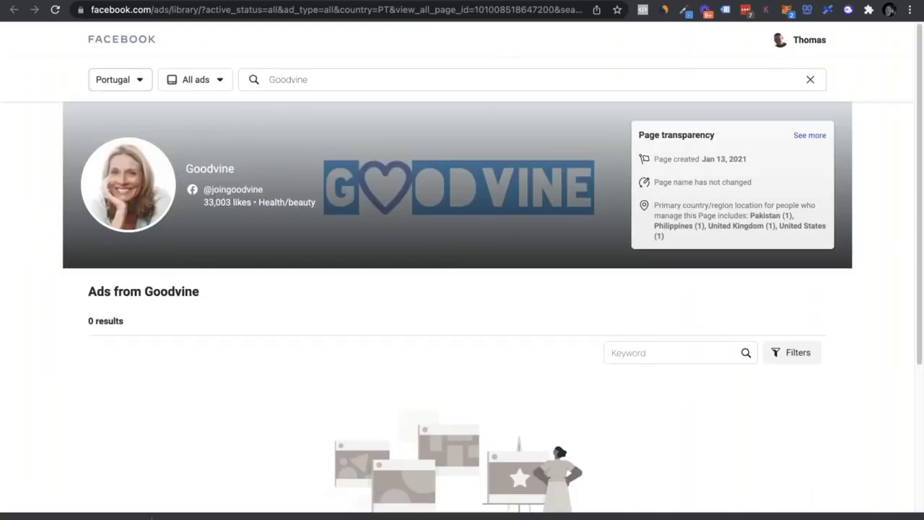
left_click(137, 78)
left_click(132, 236)
left_click(182, 79)
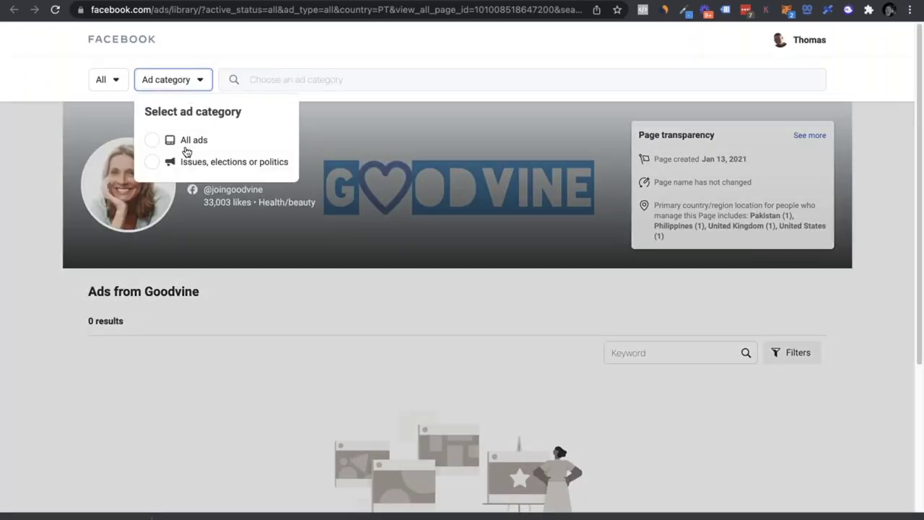
left_click(186, 140)
left_click(381, 85)
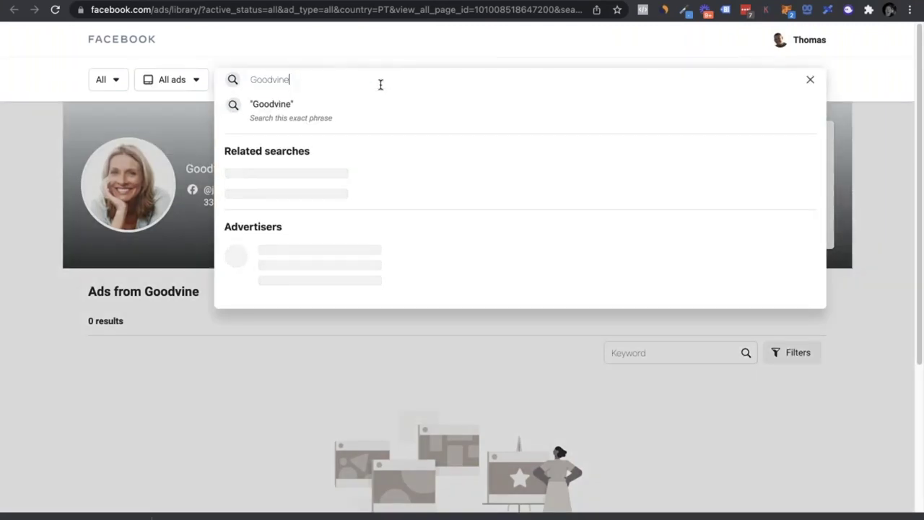
type("e")
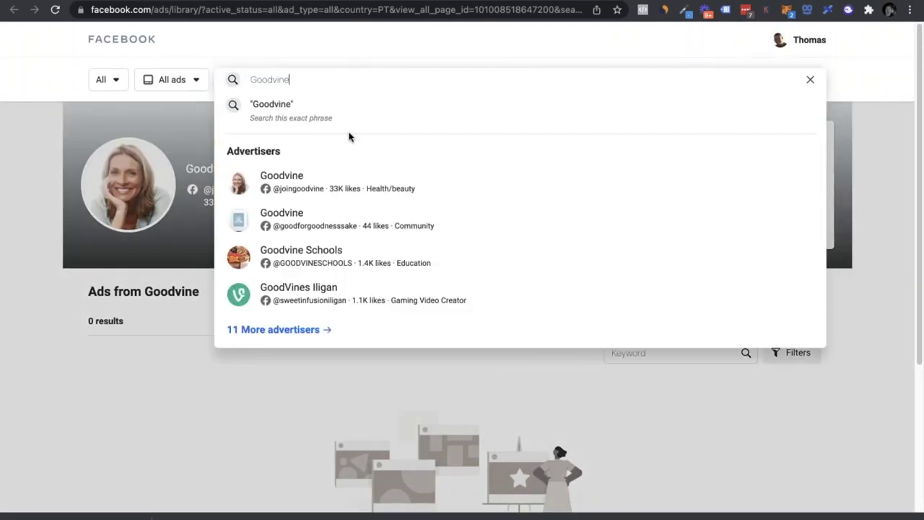
left_click(275, 177)
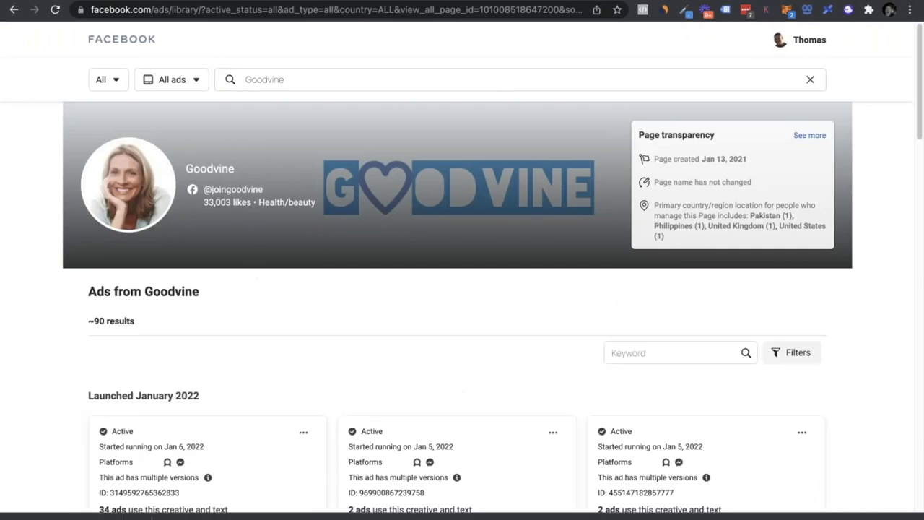
Examine Goodvine's ads launched in January 2022, expanding the first three ads' texts and comparing their start dates, copy and images
scroll(276, 277, "down", 5)
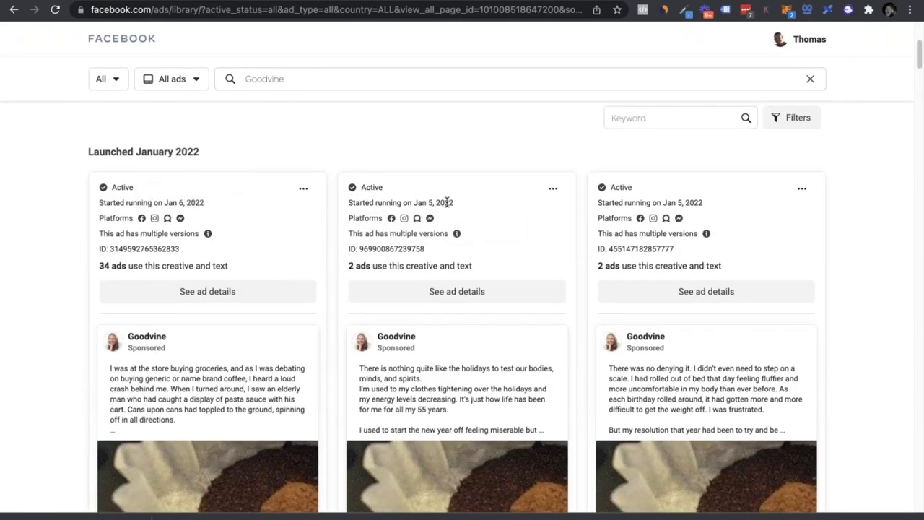
scroll(698, 282, "down", 4)
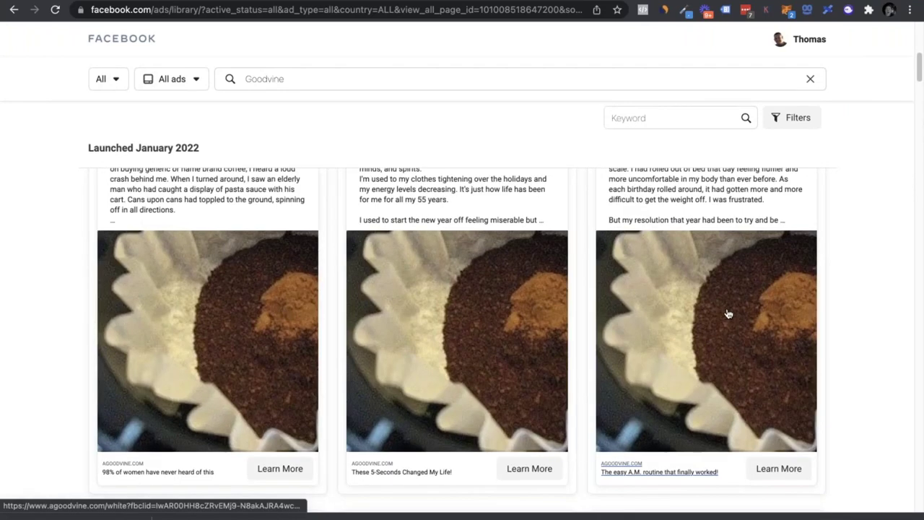
scroll(698, 282, "up", 2)
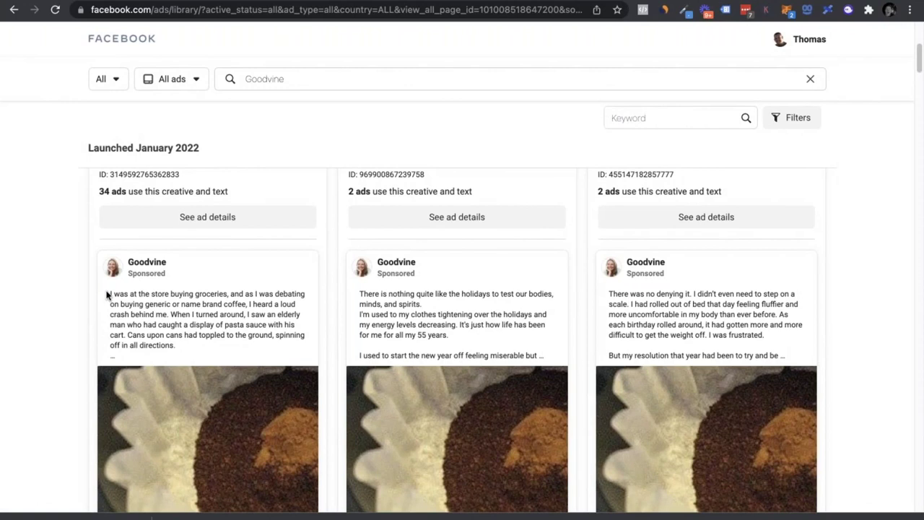
left_click_drag(109, 294, 190, 358)
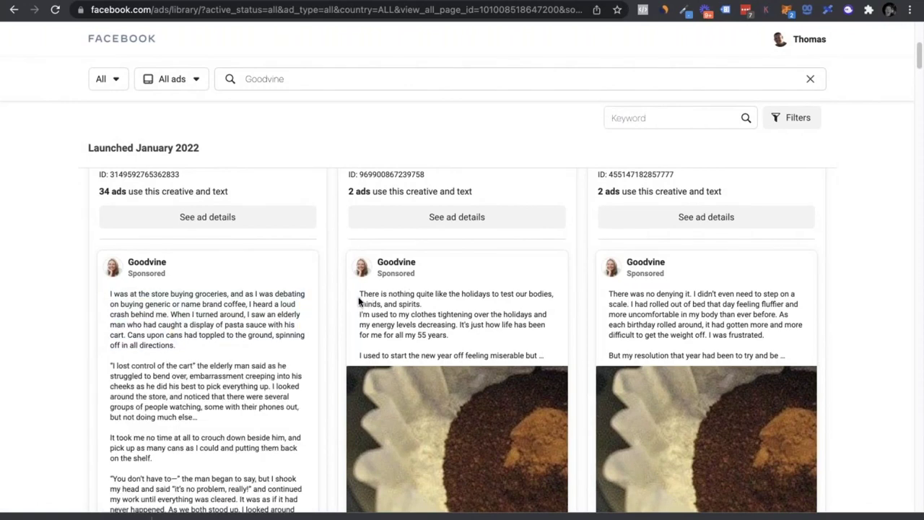
left_click(495, 349)
left_click(691, 318)
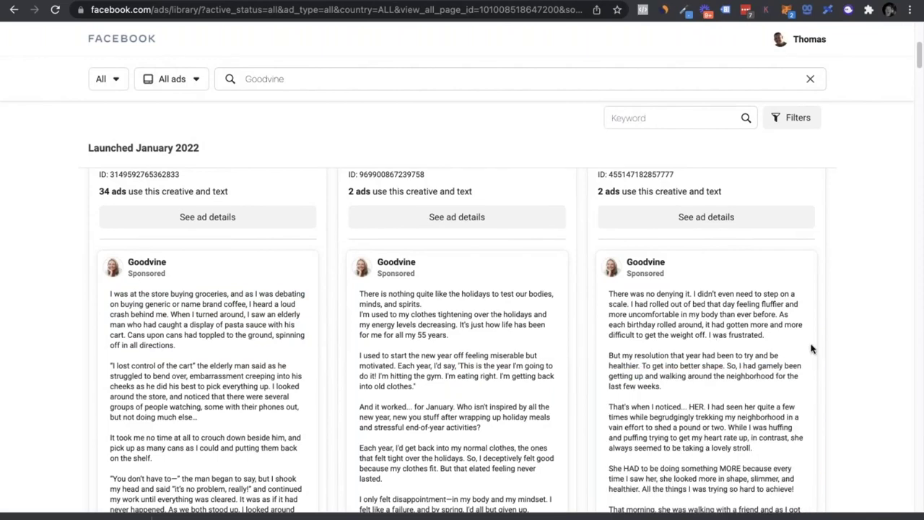
scroll(738, 397, "down", 3)
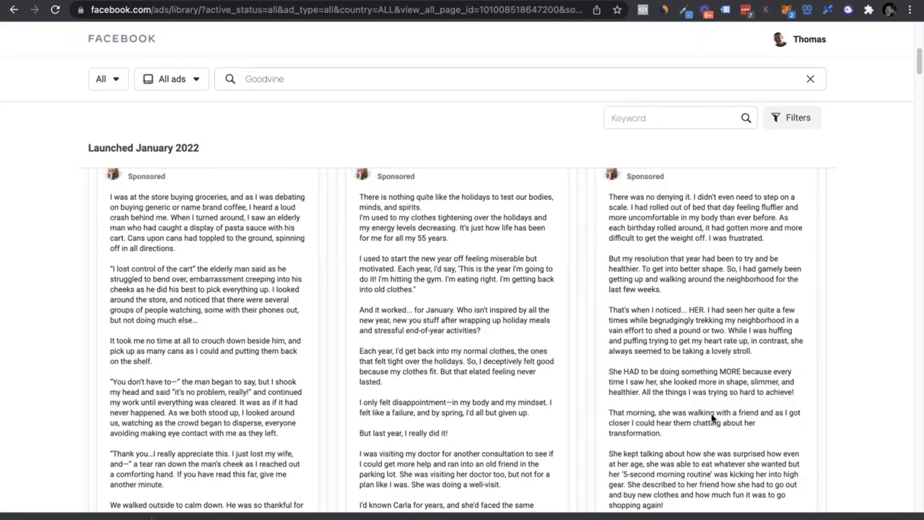
scroll(491, 282, "down", 10)
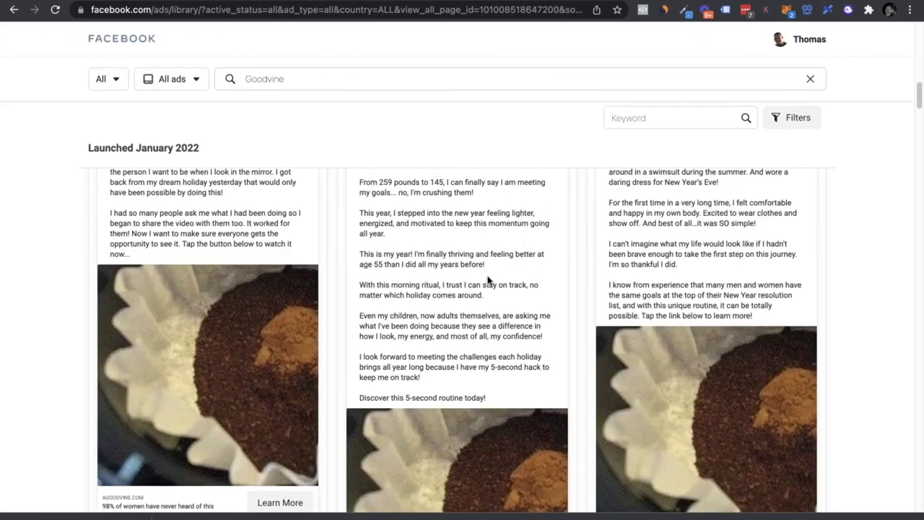
Compare the images, opening copy and headlines of Goodvine's further ads launched in January 2022
scroll(272, 354, "up", 2)
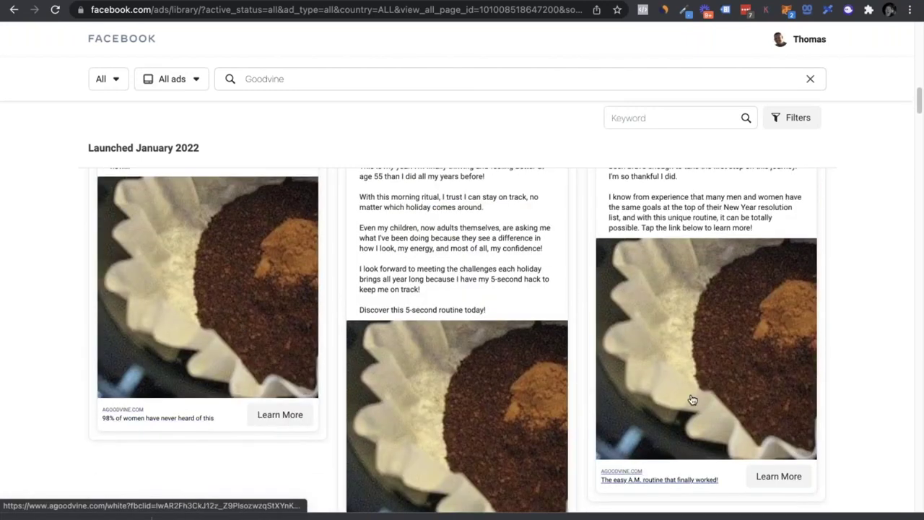
scroll(686, 399, "down", 3)
scroll(685, 399, "down", 3)
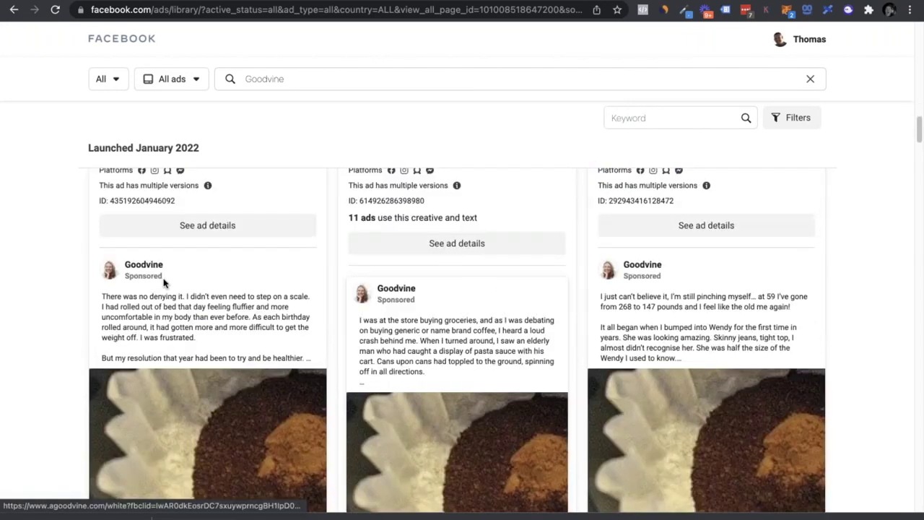
scroll(459, 350, "down", 1)
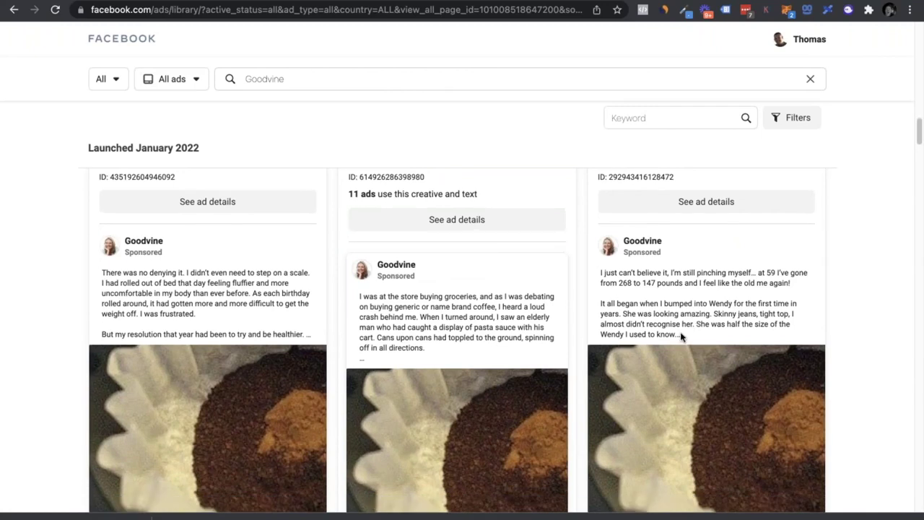
scroll(686, 325, "down", 3)
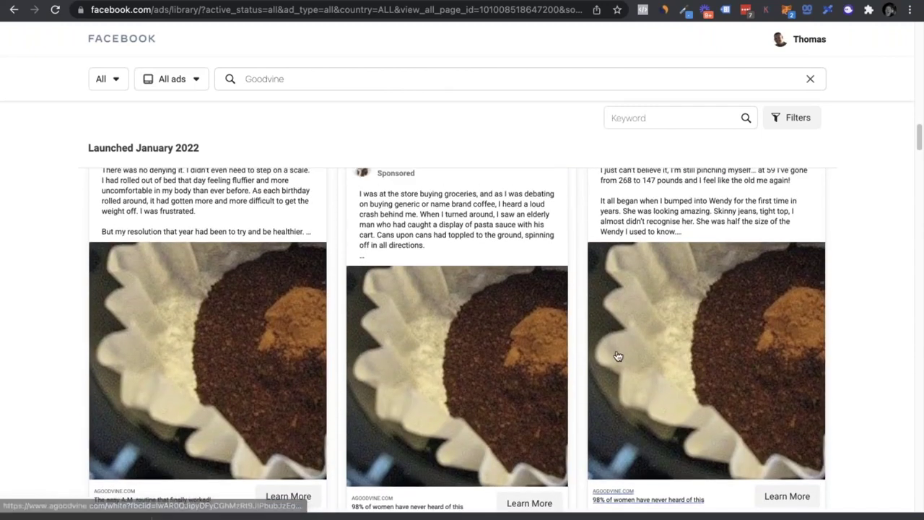
scroll(612, 365, "down", 2)
scroll(339, 210, "down", 5)
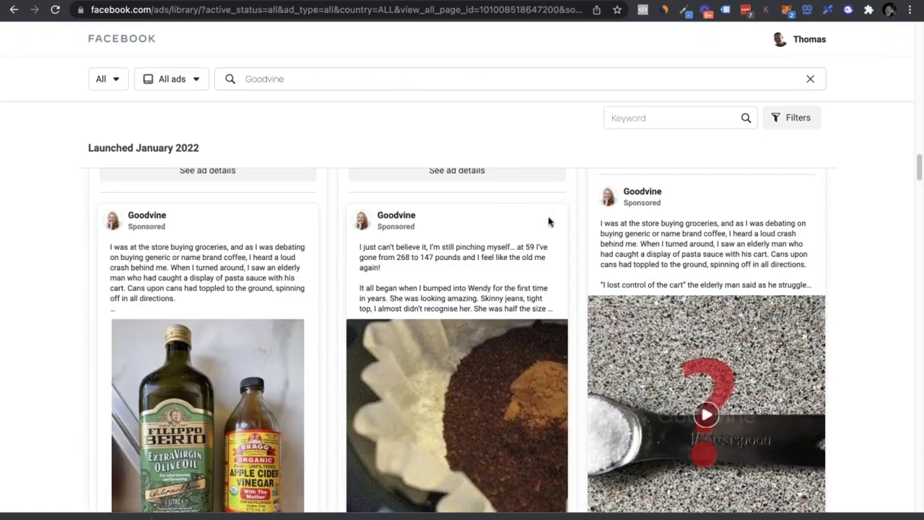
scroll(549, 222, "up", 3)
left_click_drag(454, 281, 430, 281)
left_click(706, 281)
scroll(762, 368, "down", 10)
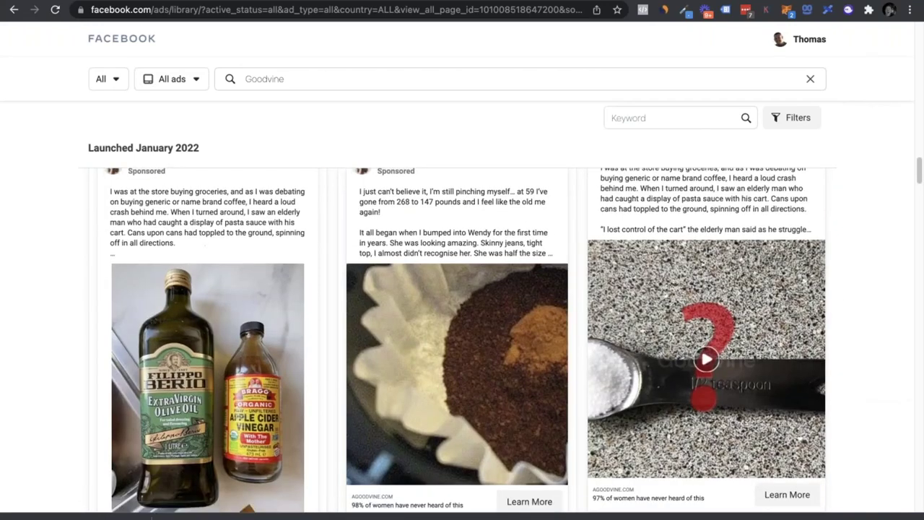
Look through Goodvine's older ads launched in December and November 2021, including the inactive ones, and return to the newest ads
scroll(755, 360, "down", 20)
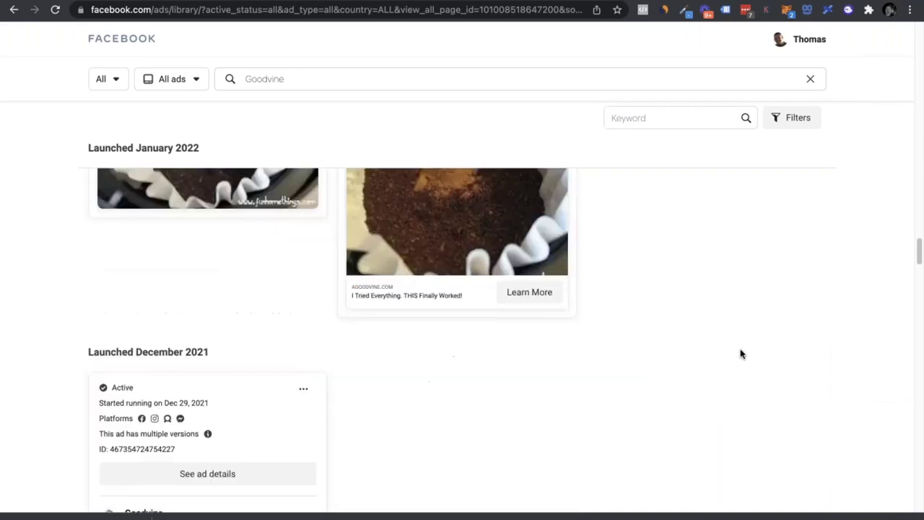
scroll(736, 348, "down", 20)
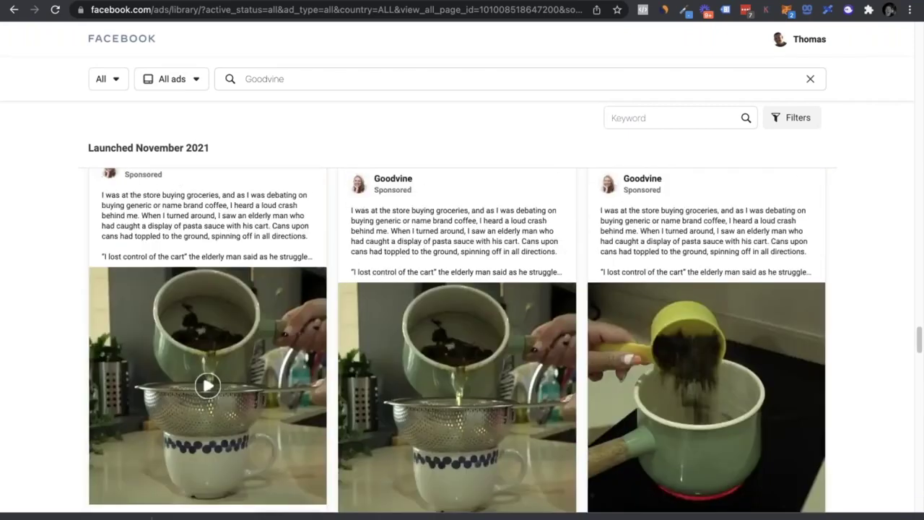
scroll(433, 272, "down", 5)
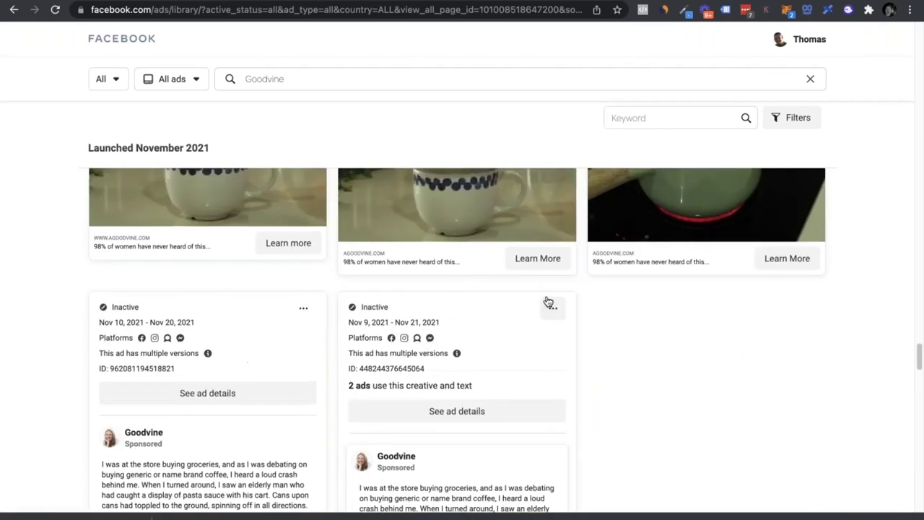
scroll(458, 260, "up", 20)
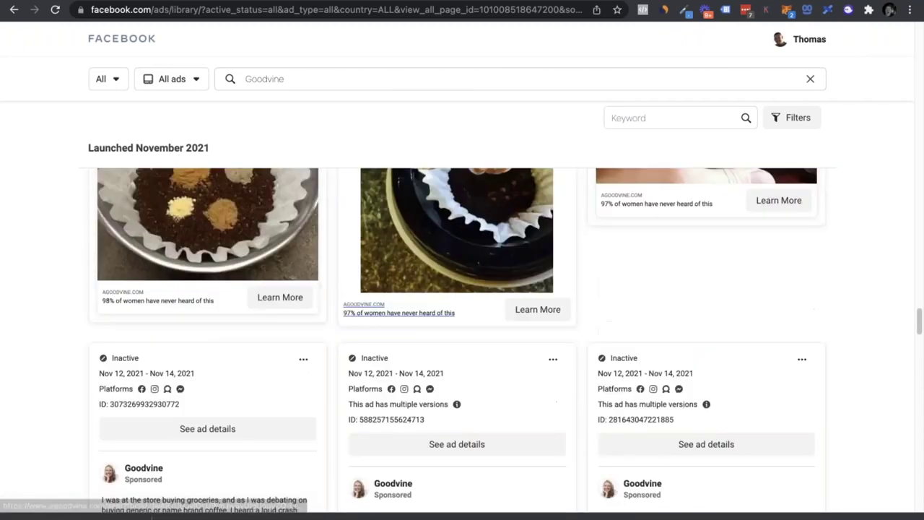
scroll(457, 289, "up", 10)
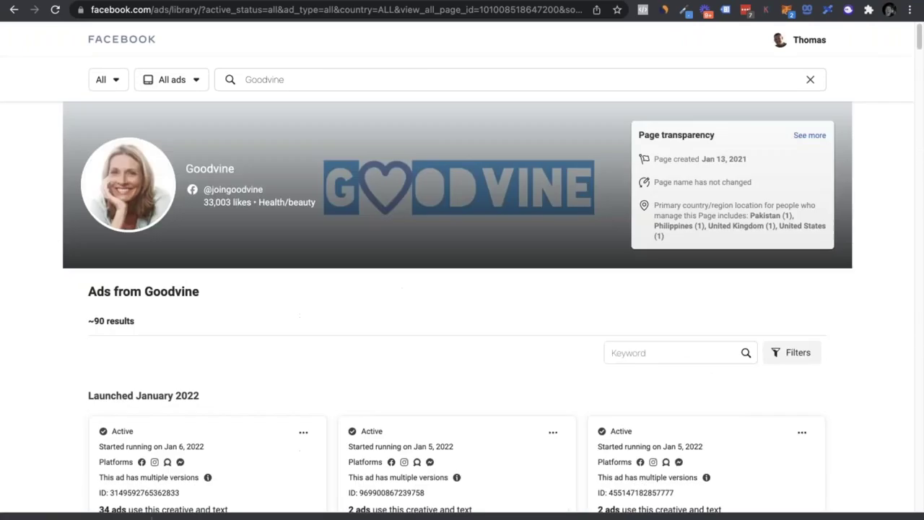
Highlight the full grocery-store story in Goodvine's first January 2022 ad and check how many ads use that creative and text
scroll(302, 334, "down", 15)
scroll(302, 333, "up", 12)
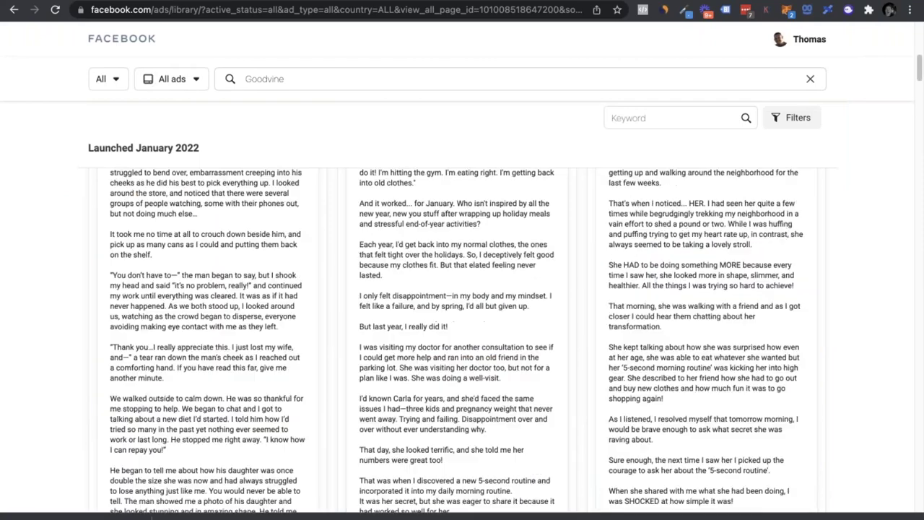
scroll(302, 334, "down", 5)
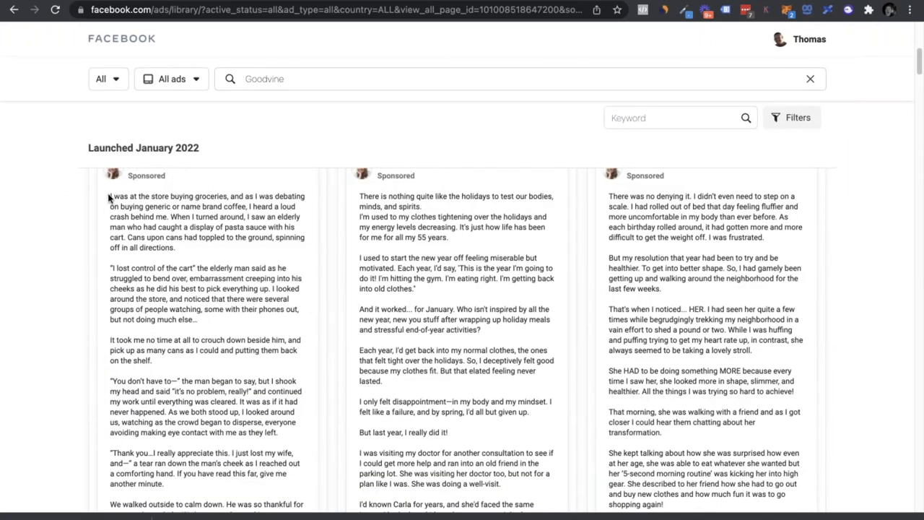
left_click_drag(109, 195, 202, 503)
left_click_drag(229, 431, 303, 227)
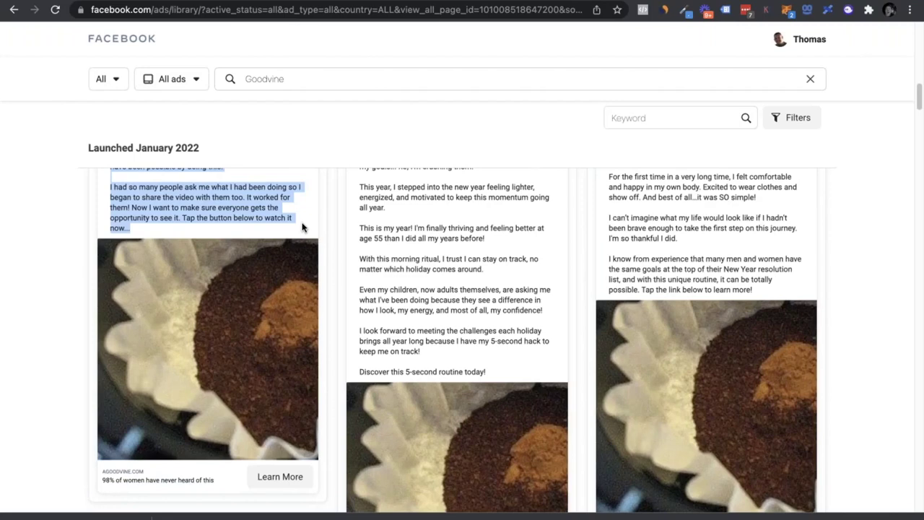
scroll(289, 228, "up", 5)
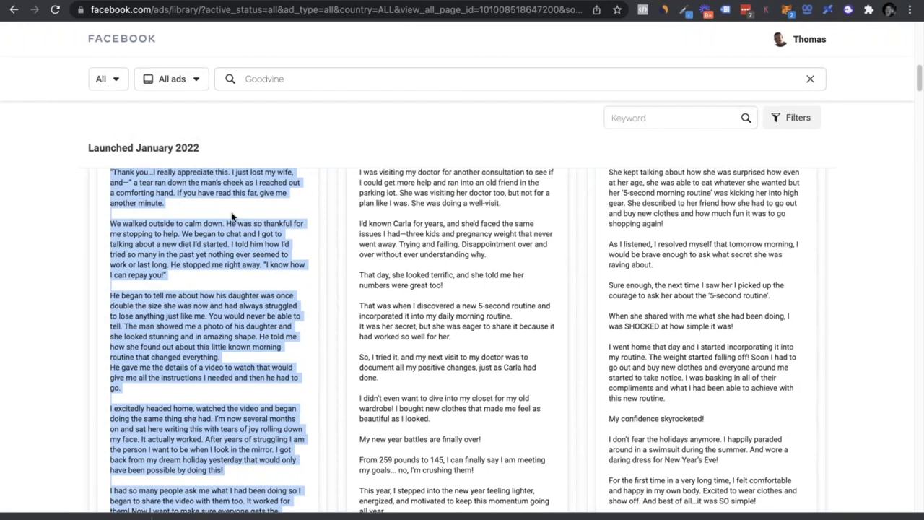
scroll(231, 216, "up", 4)
scroll(233, 336, "up", 4)
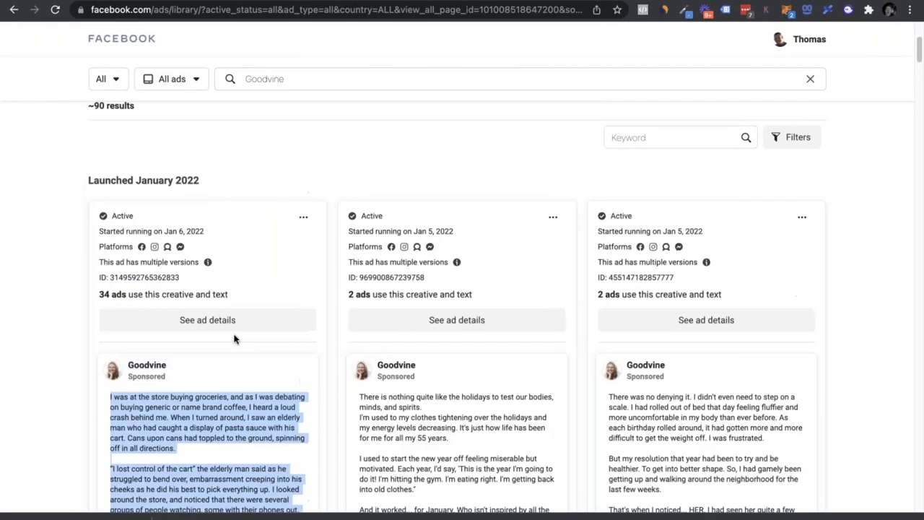
scroll(230, 339, "down", 2)
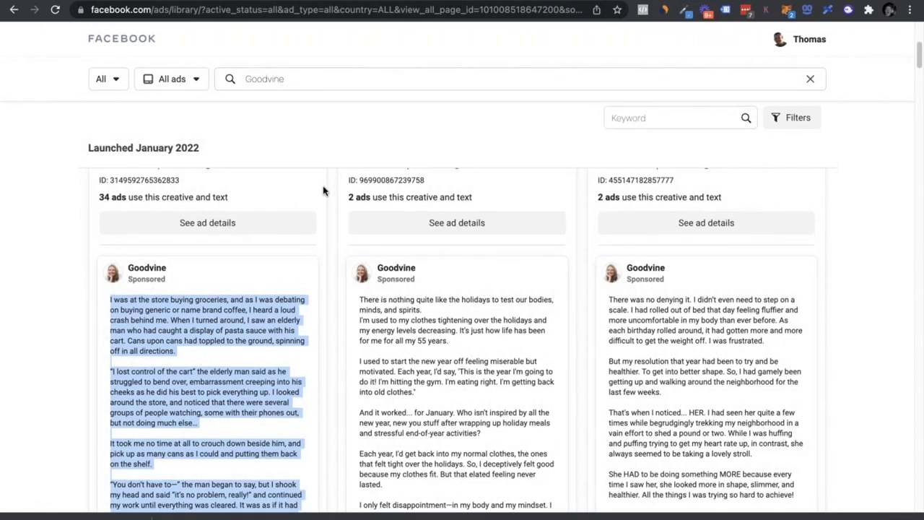
Run a Google Lens image search on the coffee filter picture in Goodvine's second January 2022 ad
scroll(342, 264, "down", 10)
right_click(495, 384)
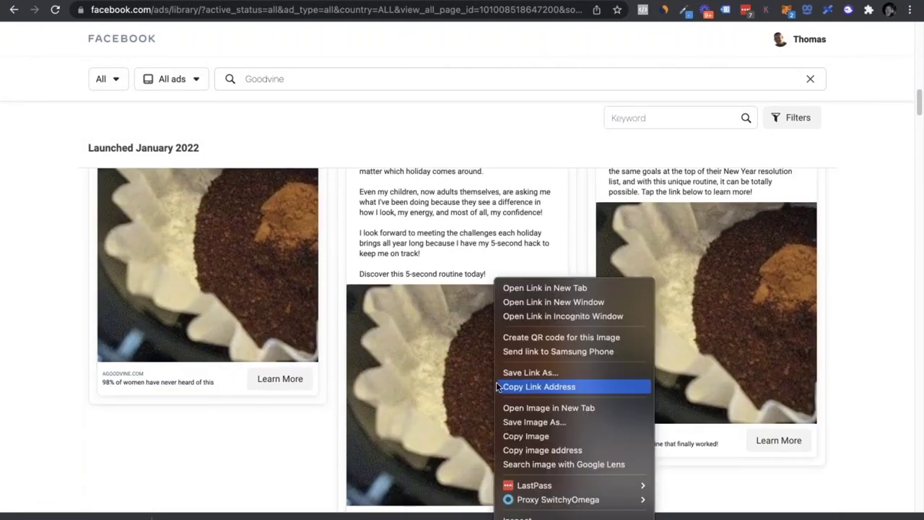
left_click(552, 467)
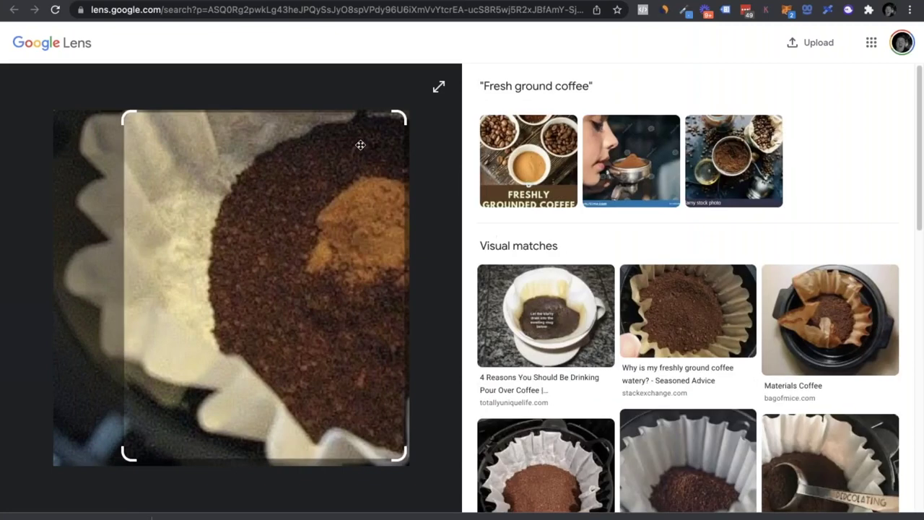
Shift the crop area over the coffee image slightly and examine the visual matches for the picture's source
scroll(688, 288, "down", 4)
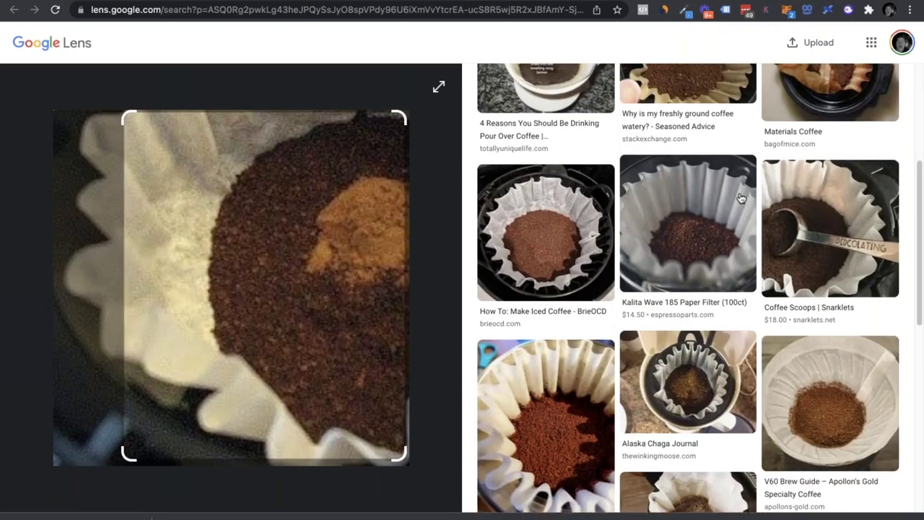
scroll(741, 199, "up", 3)
left_click_drag(345, 249, 320, 251)
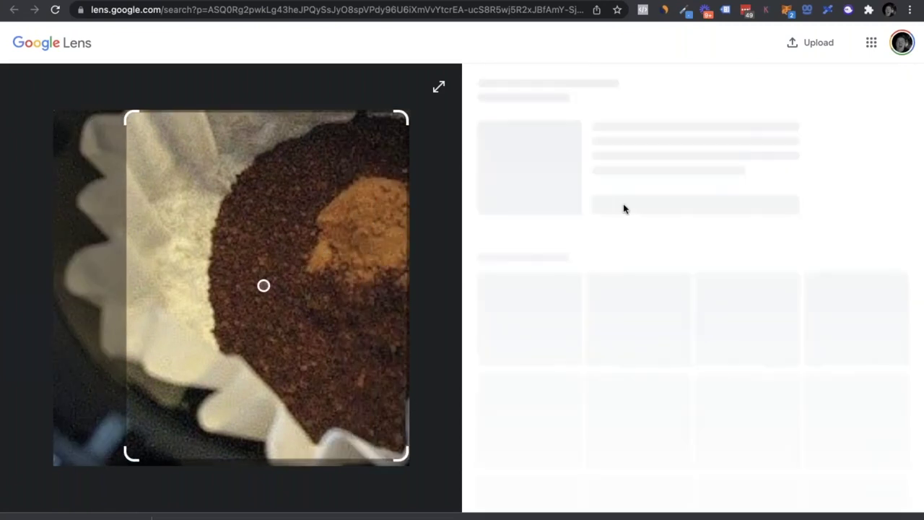
scroll(765, 172, "down", 3)
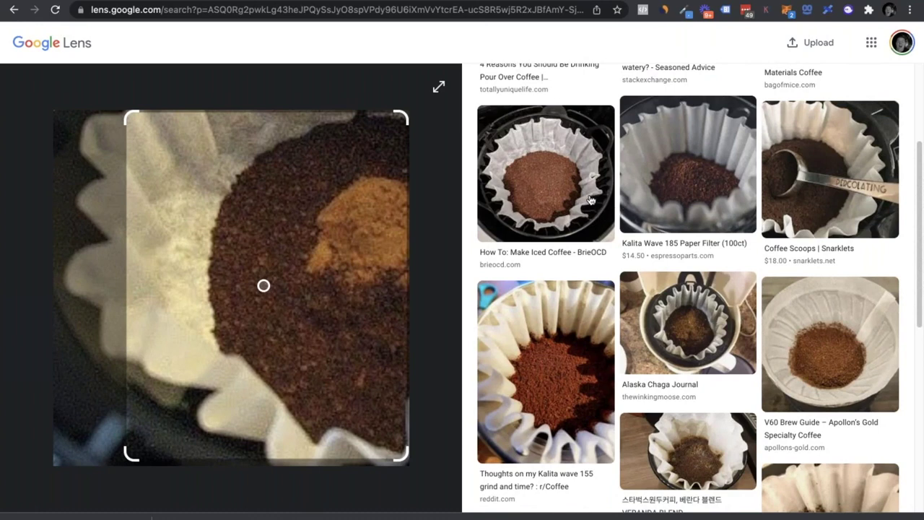
scroll(585, 138, "up", 3)
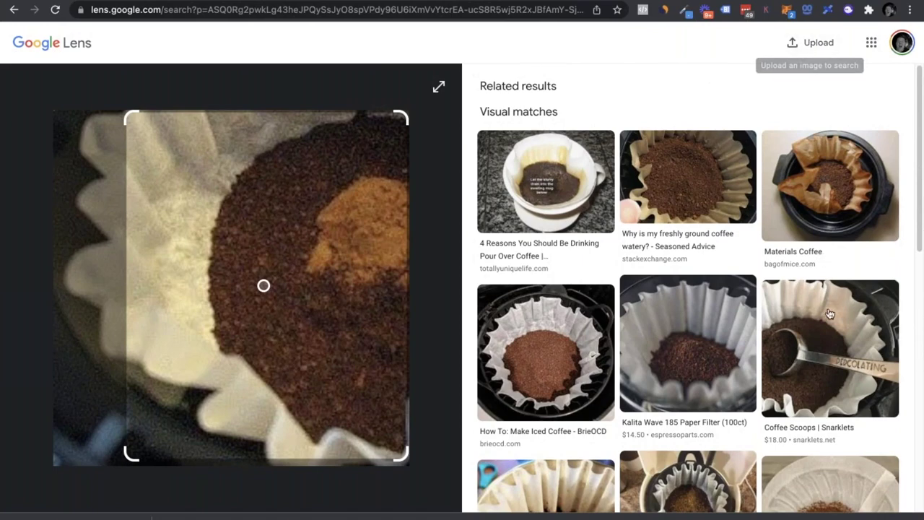
scroll(828, 313, "down", 2)
scroll(829, 313, "down", 5)
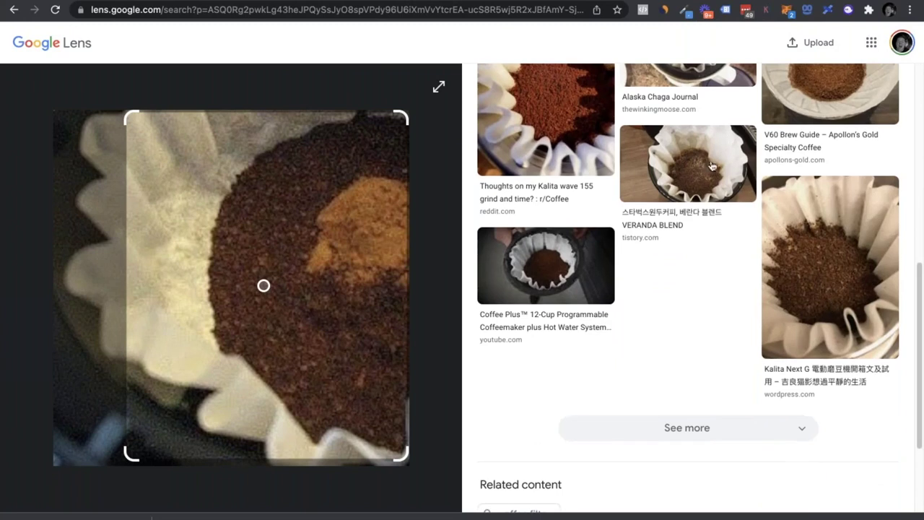
scroll(712, 166, "up", 7)
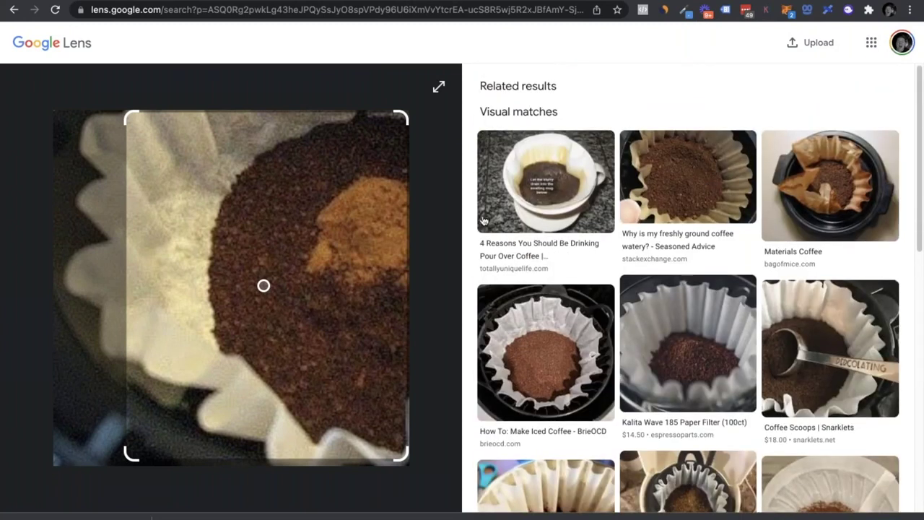
Return to Goodvine's ads in the Facebook Ad Library and review the January 2022 texts and coffee images again
key("ctrl+shift+Tab")
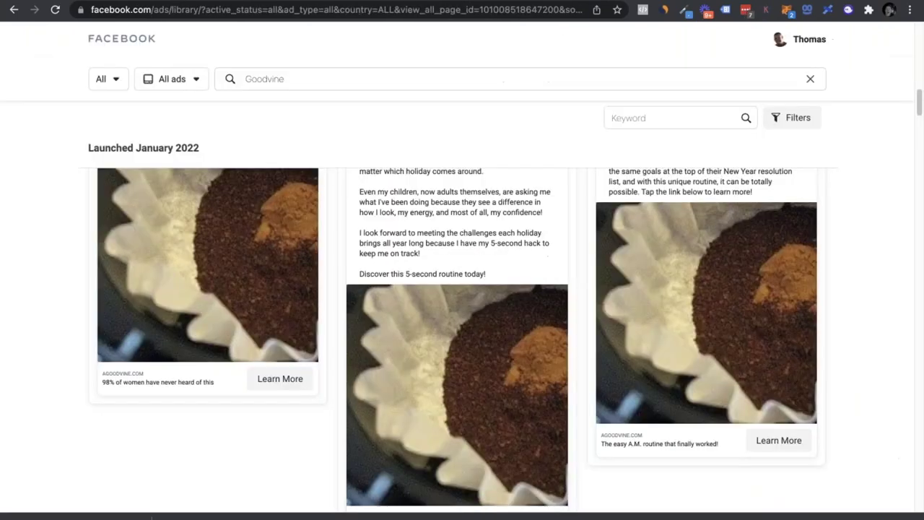
scroll(836, 241, "up", 15)
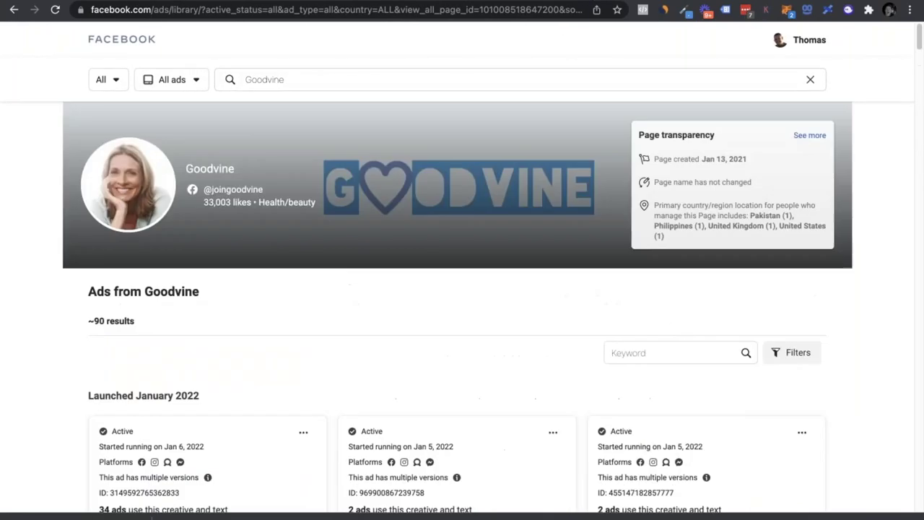
scroll(837, 241, "down", 10)
left_click(837, 241)
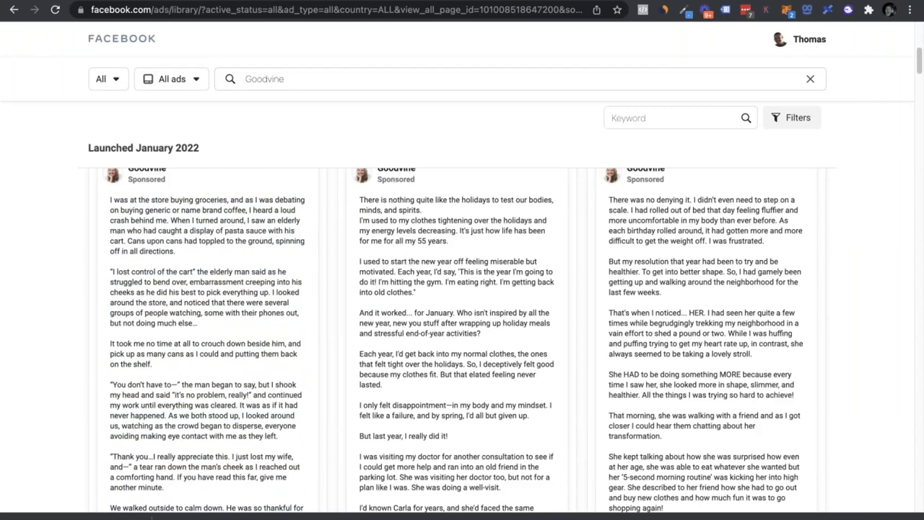
scroll(647, 316, "down", 10)
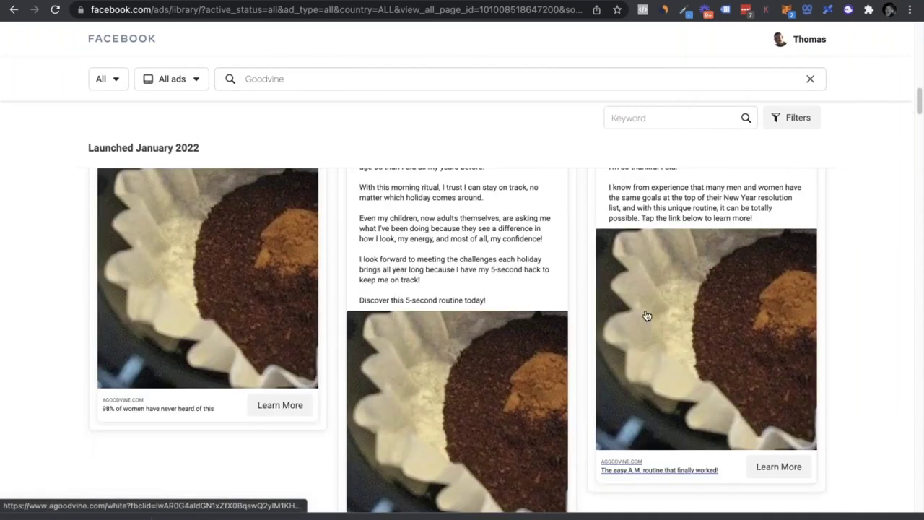
Switch to Similarweb and check agoodvine.com's total visits, device distribution, ranks and engagement for Sep 2021 - Nov 2021
key("ctrl+Tab")
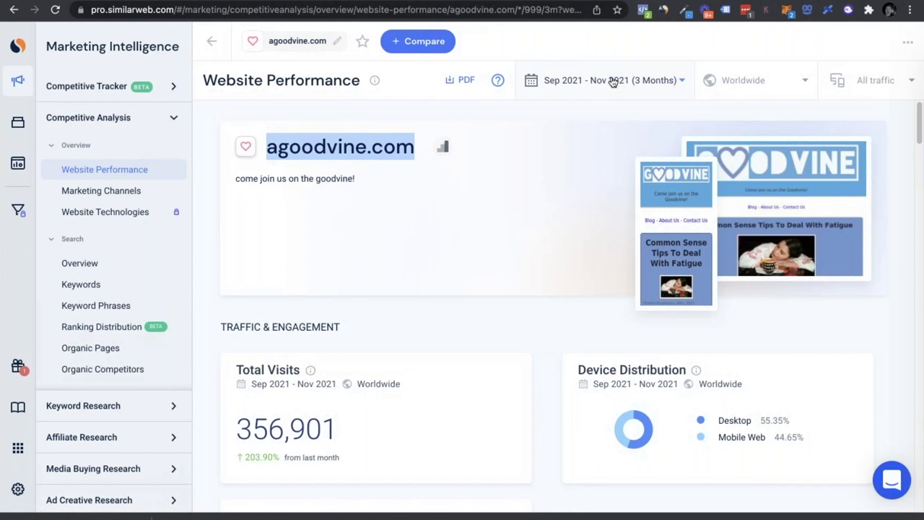
scroll(525, 328, "down", 5)
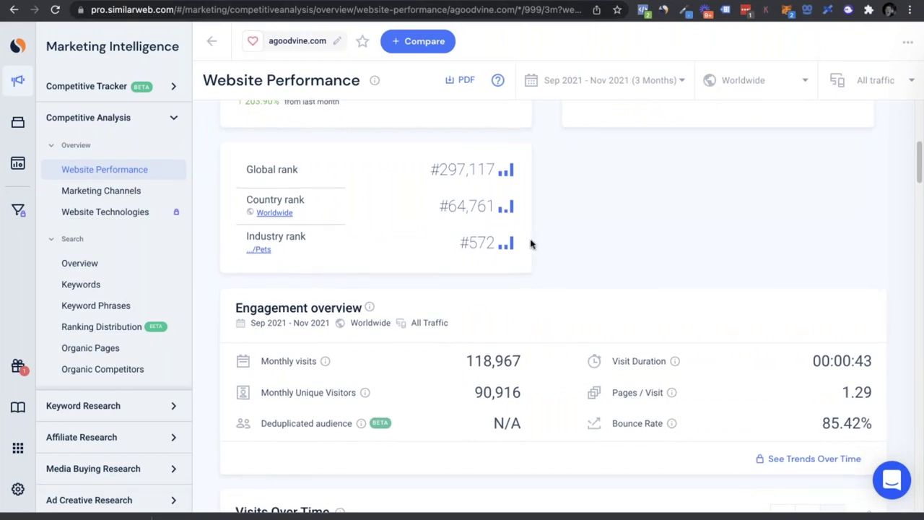
scroll(537, 246, "up", 4)
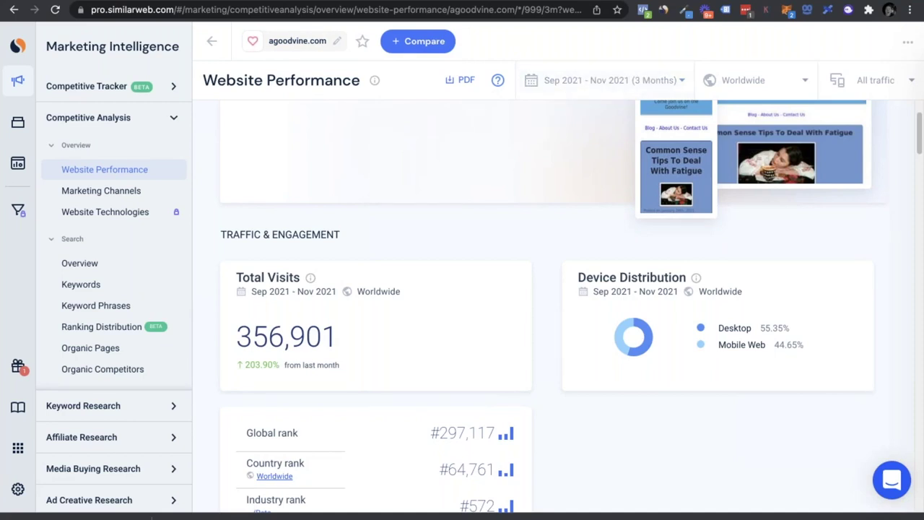
Switch by way of the AdSpy results to Goodvine's Facebook Ad Library page and reread the first three January 2022 ad texts
left_click(549, 2)
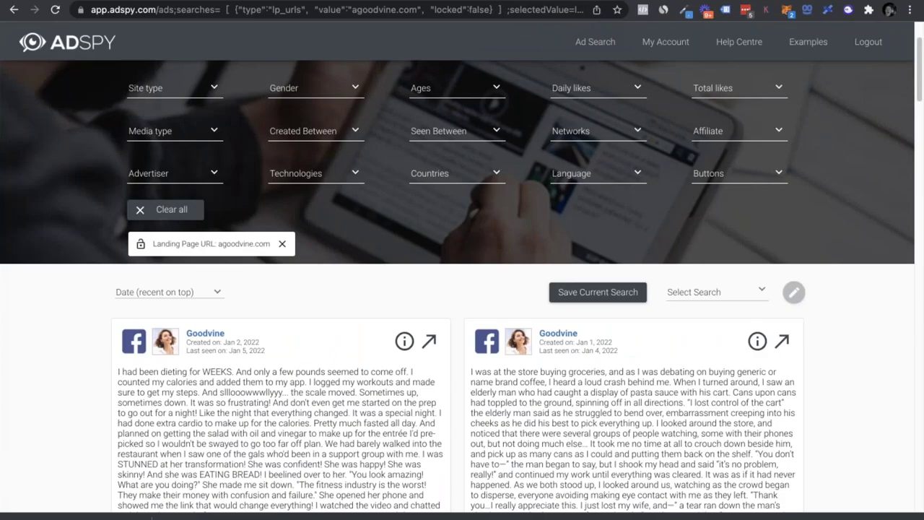
left_click(548, 1)
scroll(540, 379, "up", 3)
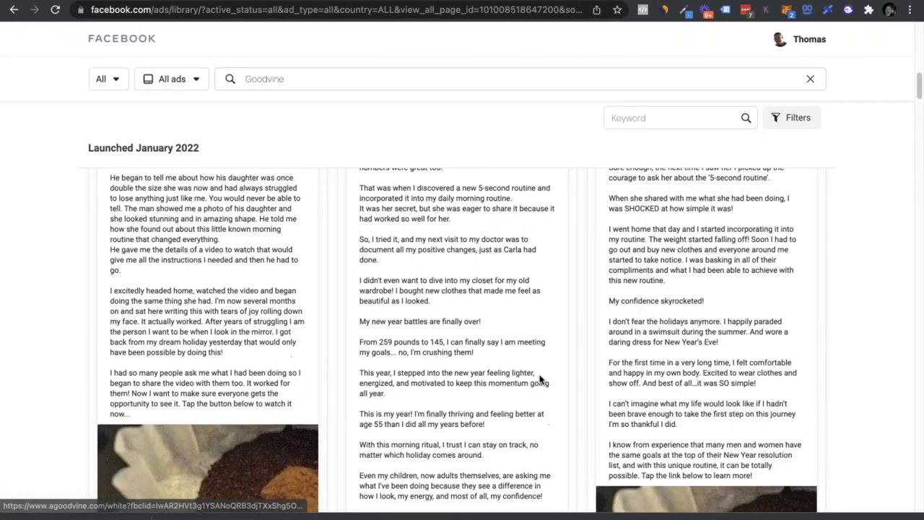
scroll(540, 379, "up", 5)
scroll(534, 372, "down", 3)
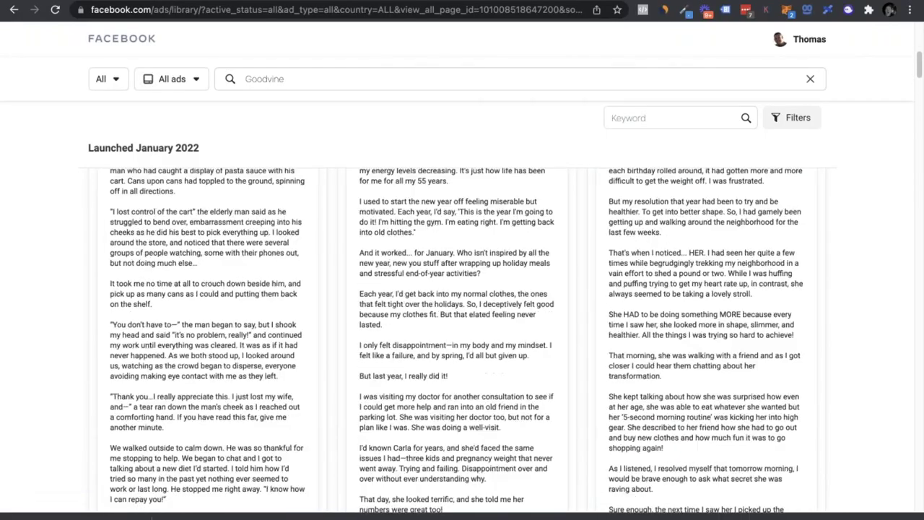
Read the rest of Goodvine's first three January 2022 ad texts and review their coffee filter images and headlines
scroll(447, 404, "down", 5)
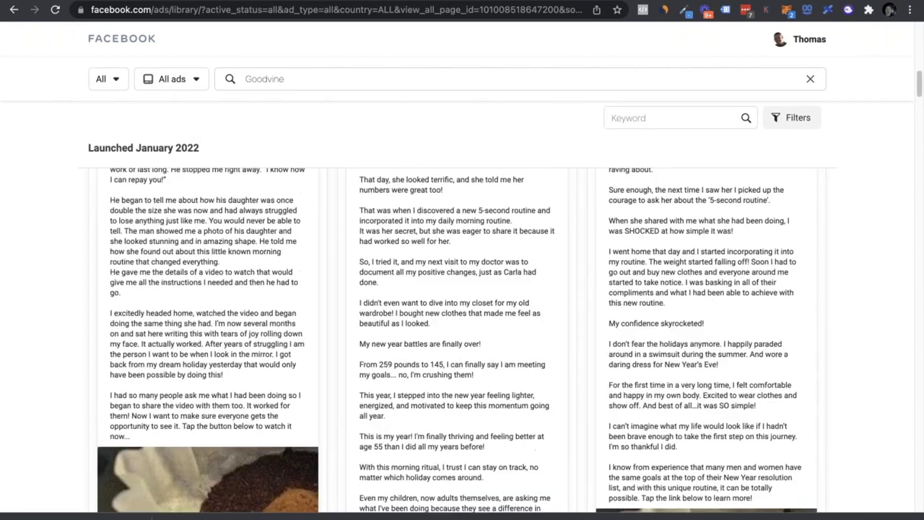
scroll(641, 210, "up", 3)
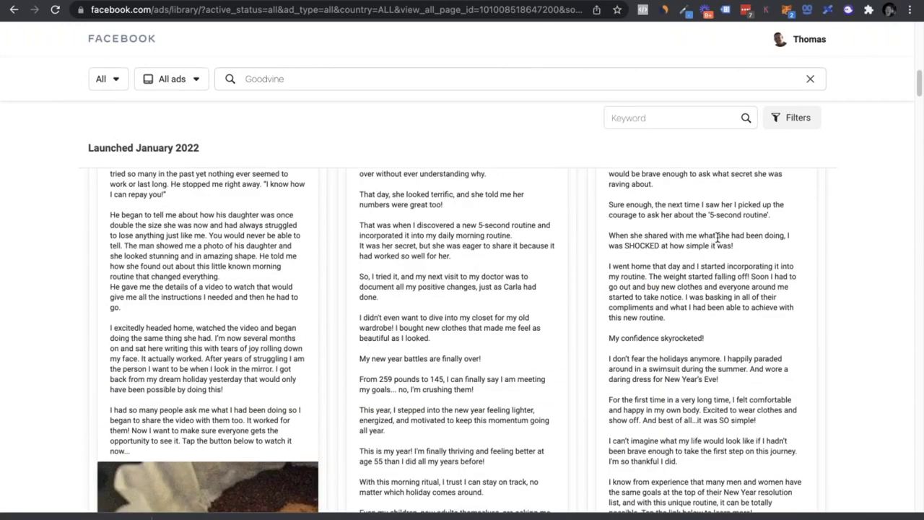
scroll(649, 310, "down", 3)
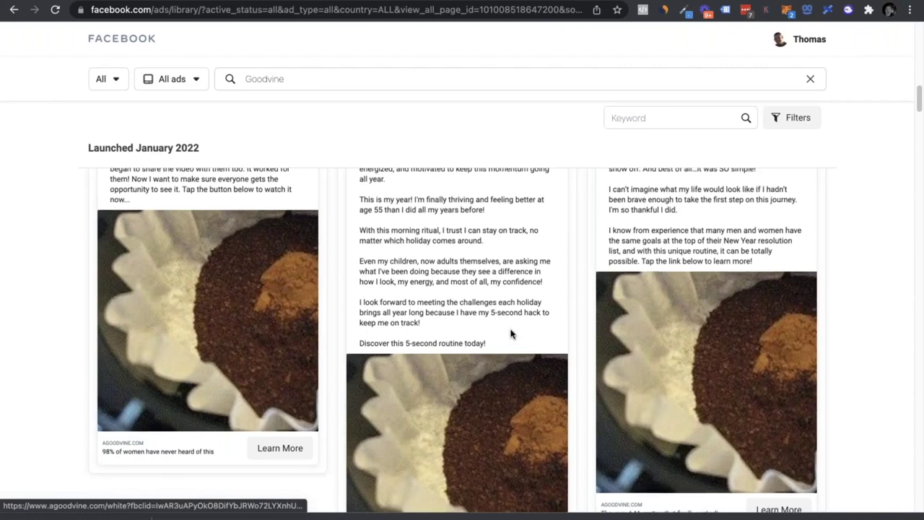
scroll(511, 317, "down", 6)
scroll(503, 341, "up", 3)
scroll(503, 341, "down", 8)
scroll(503, 341, "up", 3)
scroll(291, 307, "down", 5)
scroll(290, 308, "up", 5)
Browse Goodvine's older ads launched in December 2021 and November 2021, comparing their texts, images and videos
scroll(590, 455, "down", 10)
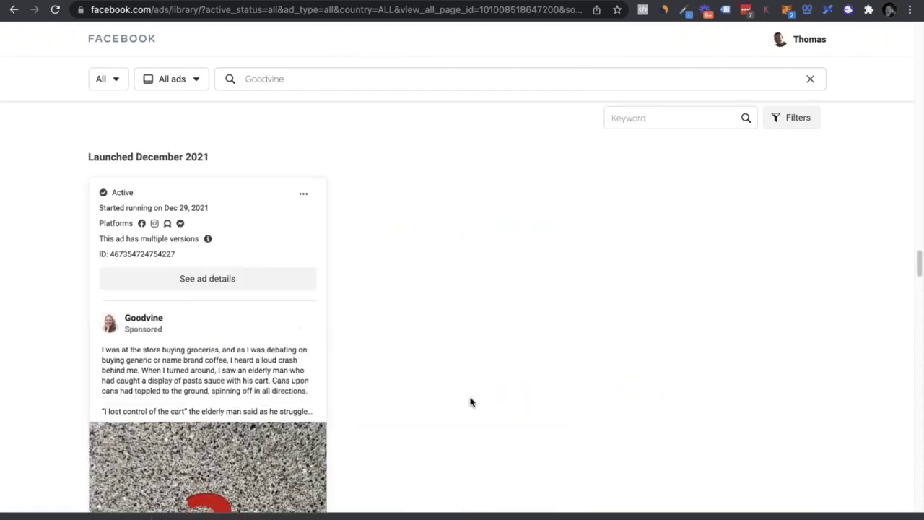
scroll(433, 433, "down", 10)
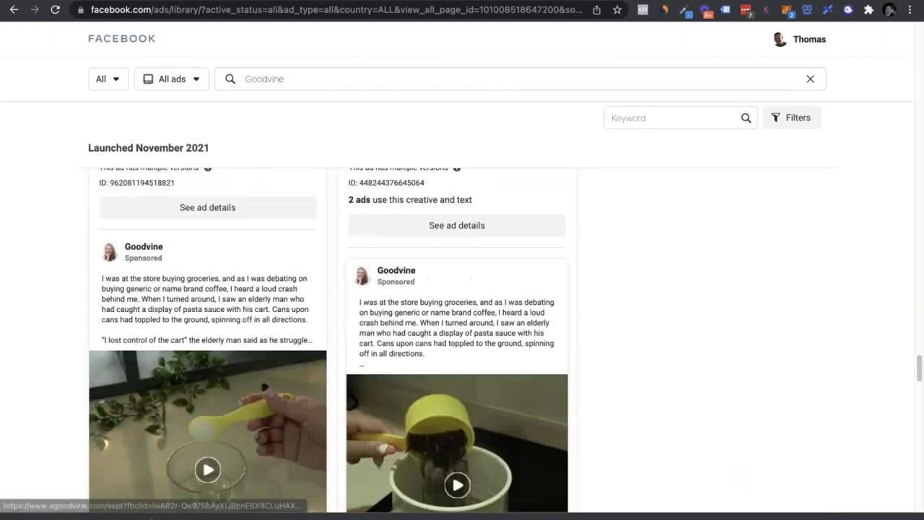
scroll(469, 408, "up", 5)
scroll(462, 339, "up", 15)
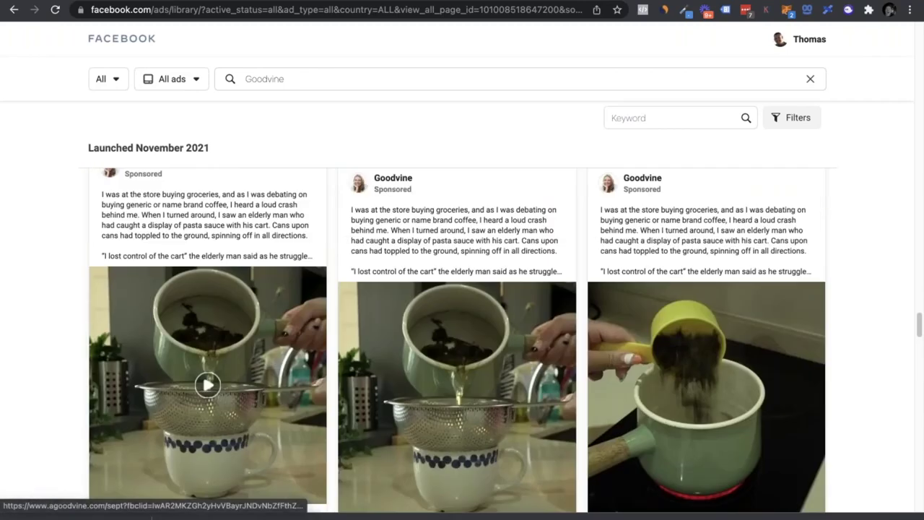
scroll(461, 339, "up", 5)
scroll(462, 340, "down", 10)
scroll(462, 339, "up", 2)
scroll(507, 387, "down", 2)
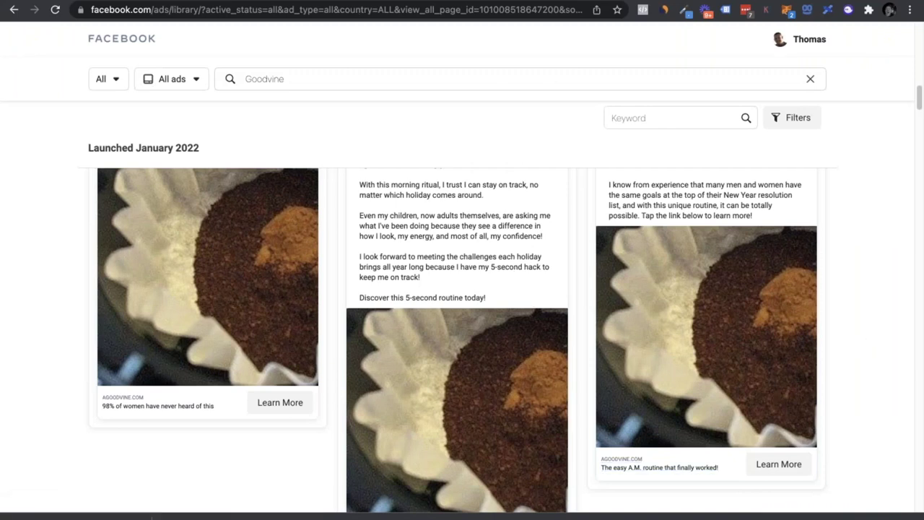
Revisit Goodvine's January 2022 coffee ads, and switch to the AdSpy results for agoodvine.com to review its coffee creatives
scroll(613, 321, "up", 1)
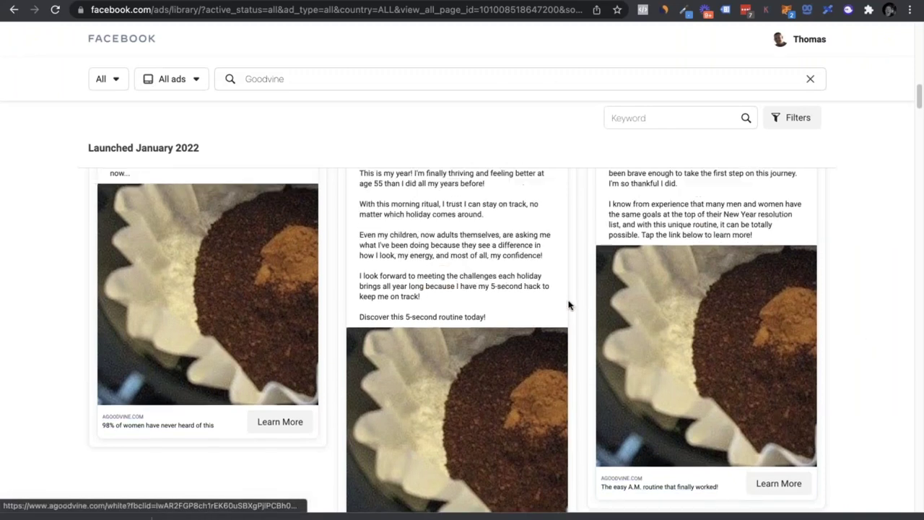
scroll(457, 193, "up", 3)
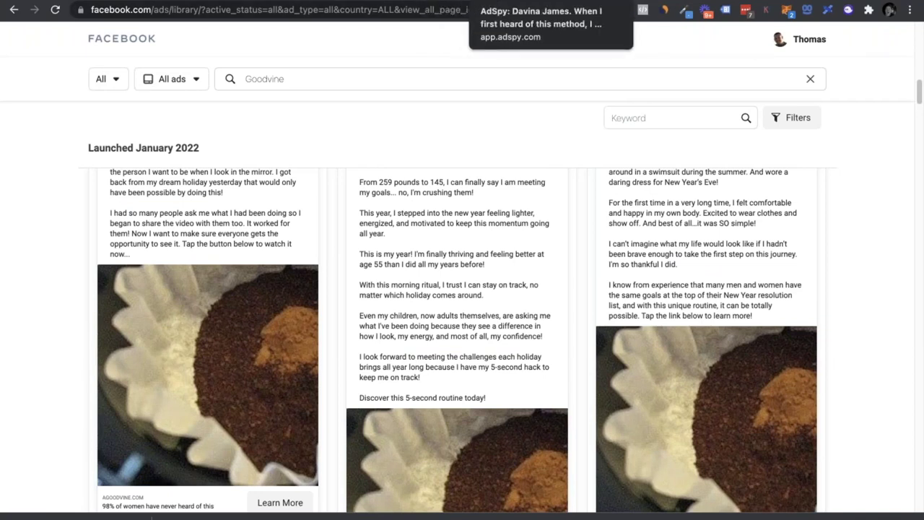
left_click(505, 0)
scroll(332, 415, "down", 10)
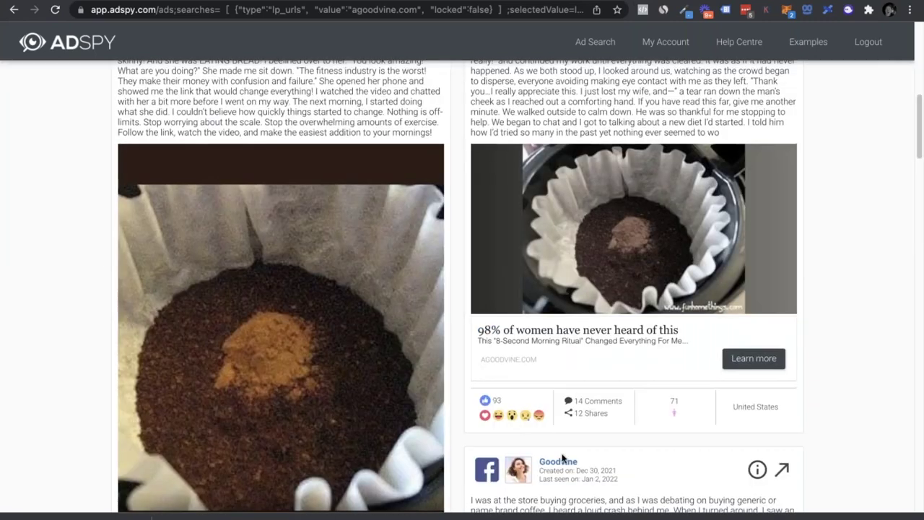
scroll(503, 189, "down", 2)
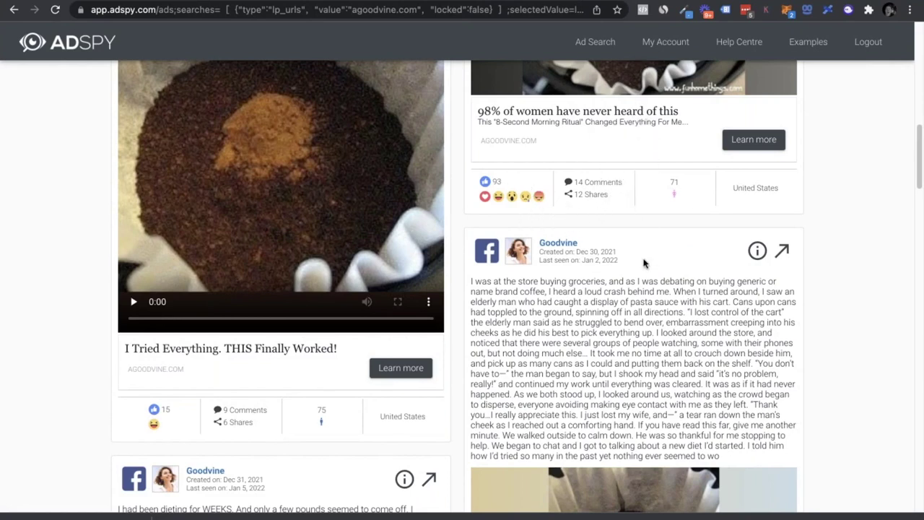
scroll(645, 268, "up", 3)
Switch to Similarweb and recheck agoodvine.com's total visits, device distribution, ranks and engagement overview
scroll(587, 383, "down", 1)
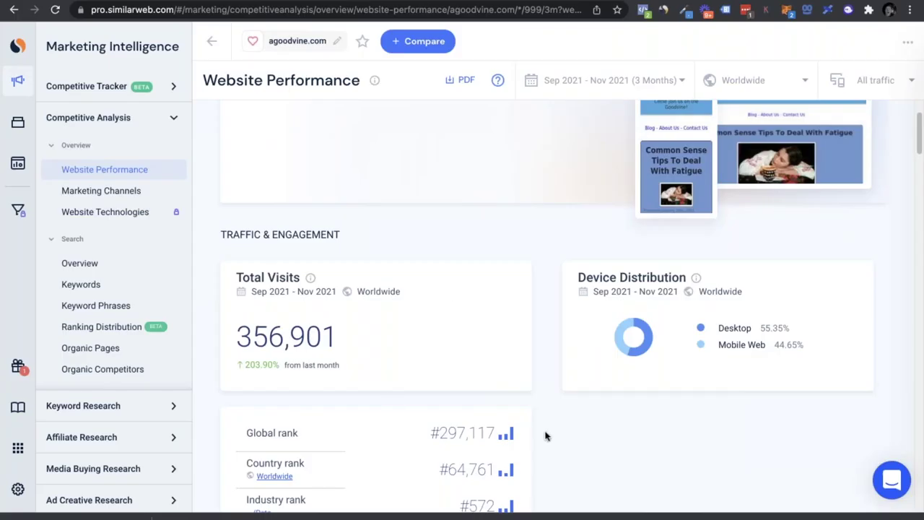
scroll(505, 433, "down", 3)
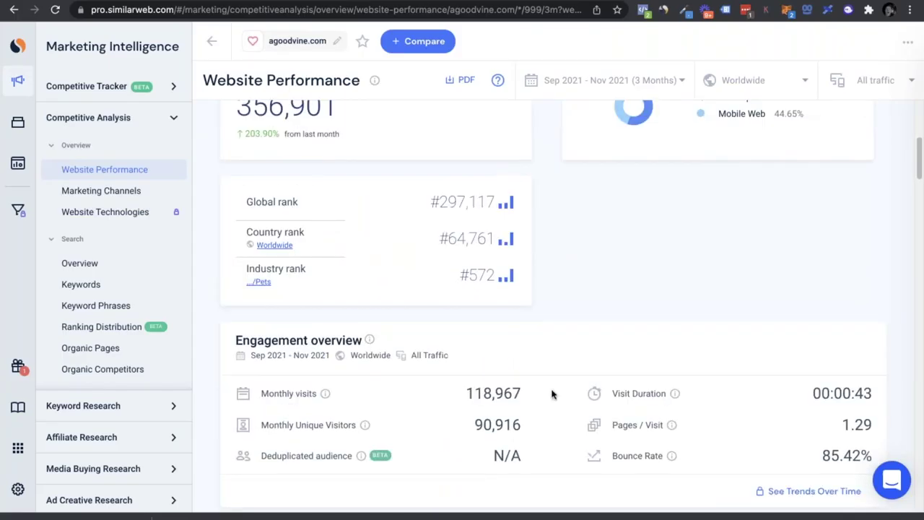
scroll(444, 398, "up", 5)
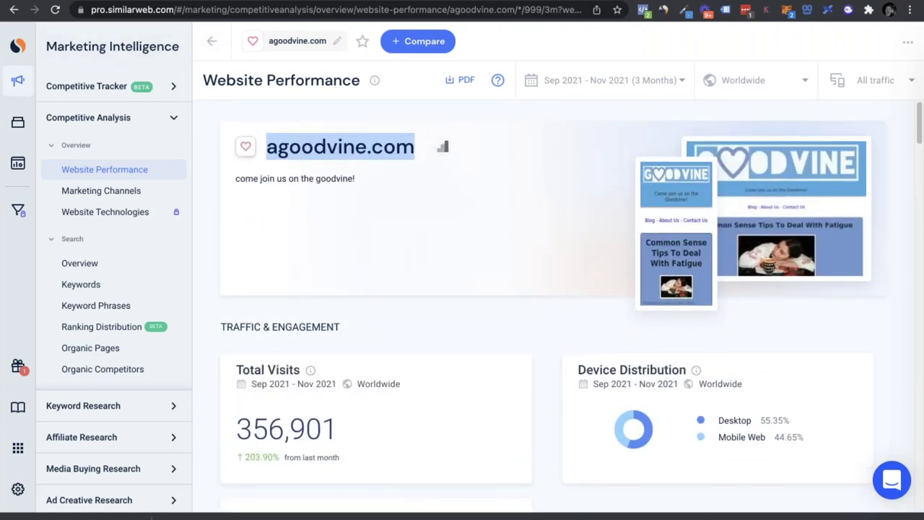
Open exipure.com from the recently analysed websites and set its Website Performance period to the last 28 days
left_click(211, 41)
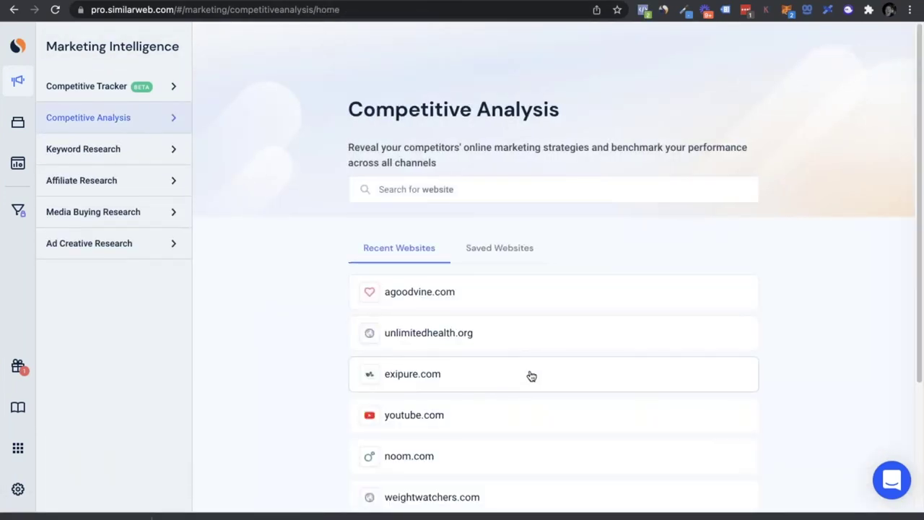
scroll(531, 375, "down", 5)
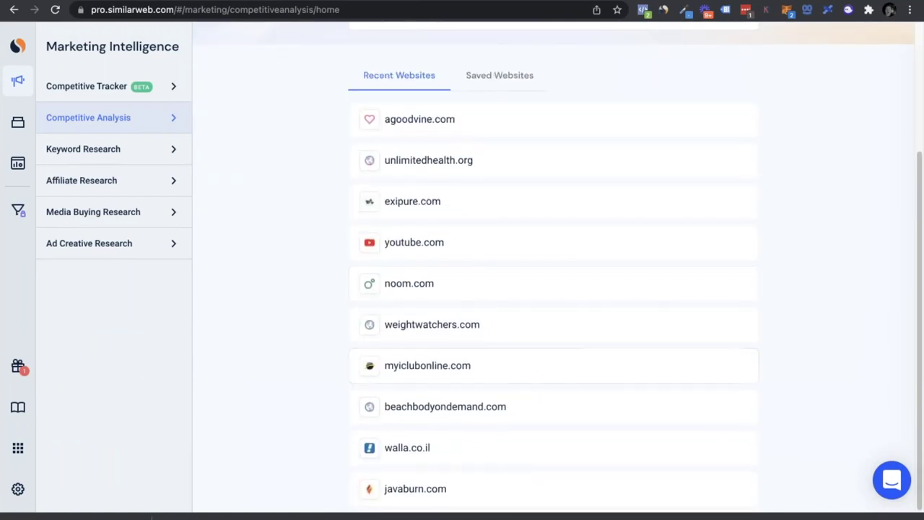
scroll(489, 390, "up", 5)
left_click(418, 378)
scroll(481, 378, "down", 5)
scroll(633, 119, "up", 5)
left_click(639, 79)
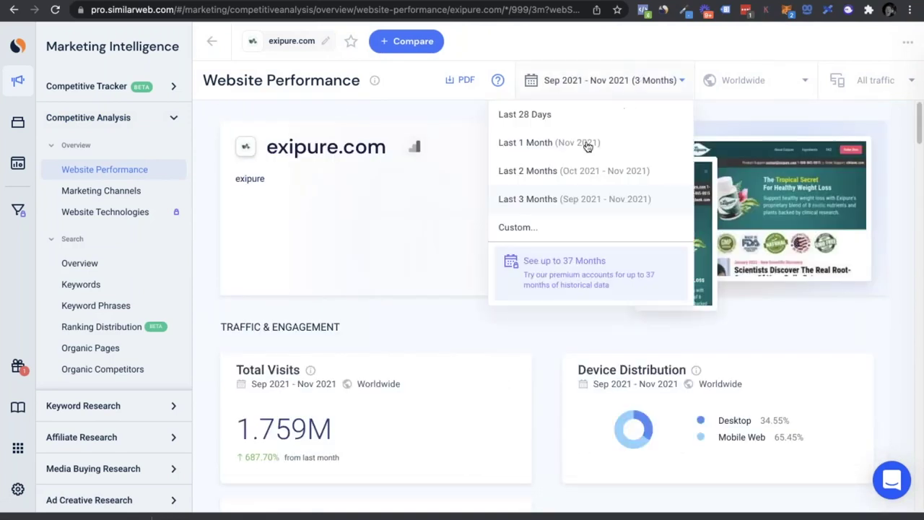
left_click(553, 116)
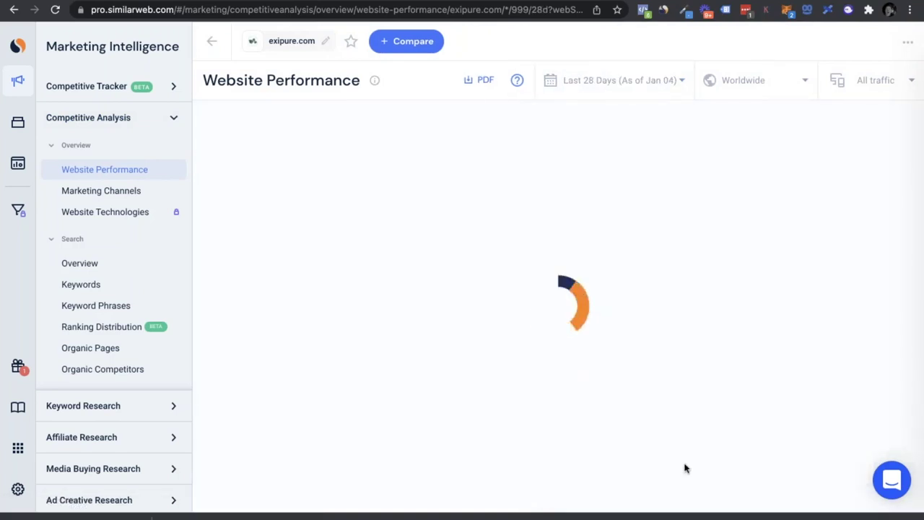
Find bodyfreedomtoday.com further down exipure.com's performance report and copy its domain name
scroll(517, 365, "down", 10)
scroll(519, 366, "down", 15)
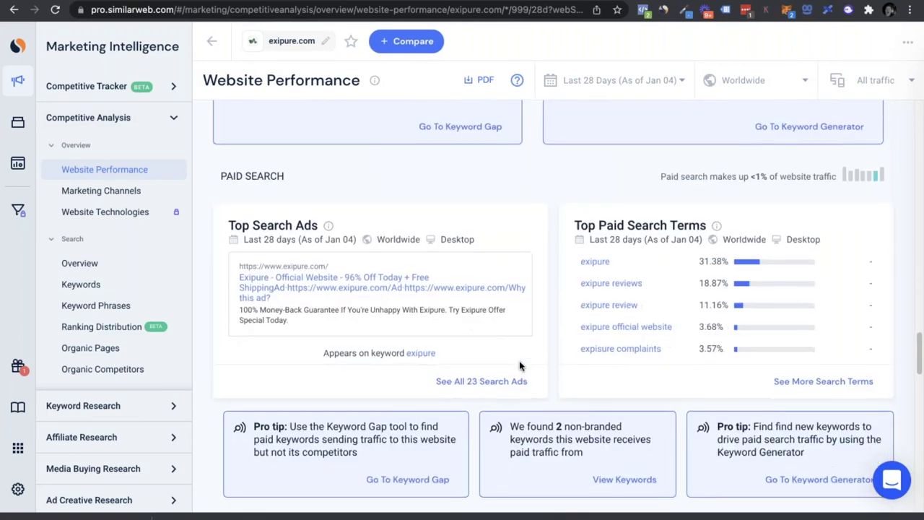
scroll(519, 366, "down", 5)
left_click_drag(374, 306, 265, 303)
key("ctrl+c")
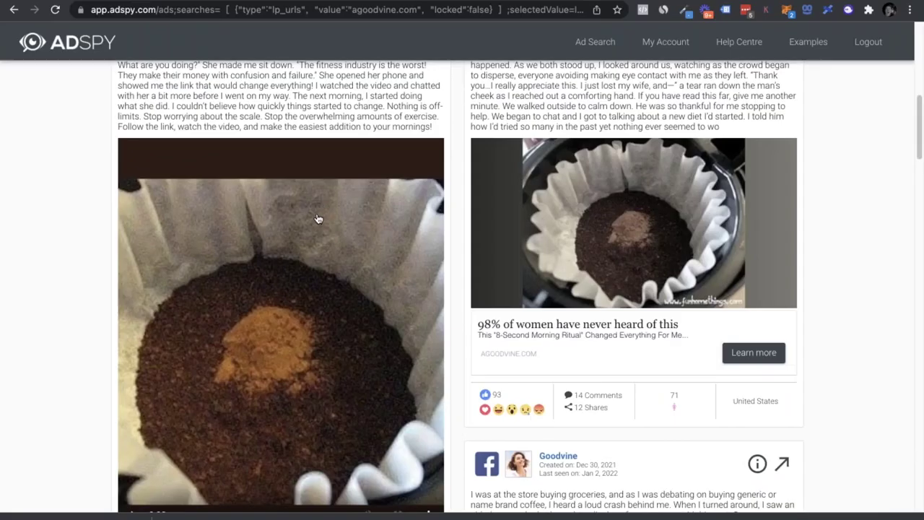
Switch to AdSpy and replace the agoodvine.com landing page URL filter with bodyfreedomtoday.com
scroll(320, 216, "up", 15)
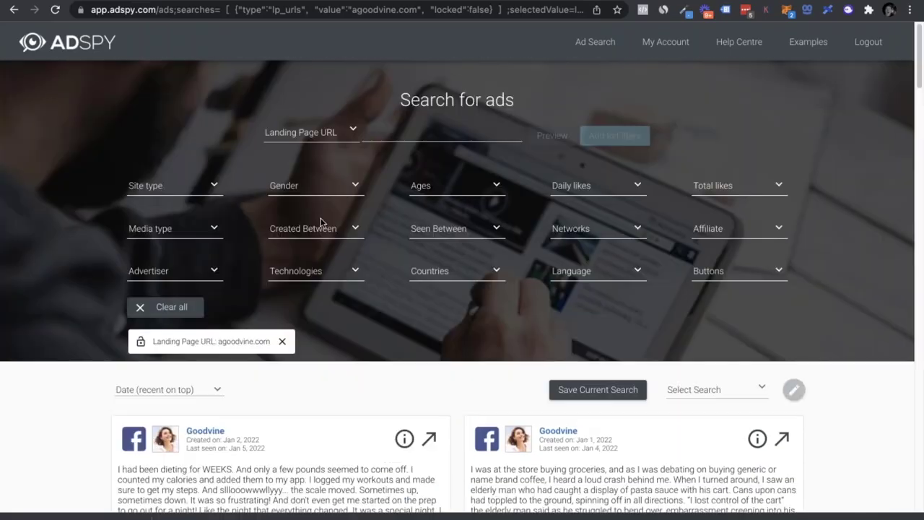
left_click(282, 341)
left_click(398, 138)
key("ctrl+v")
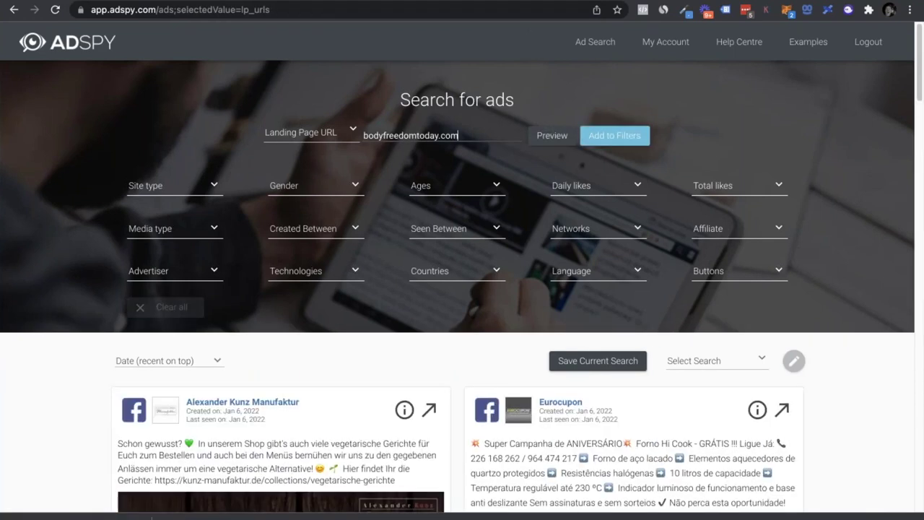
left_click(620, 137)
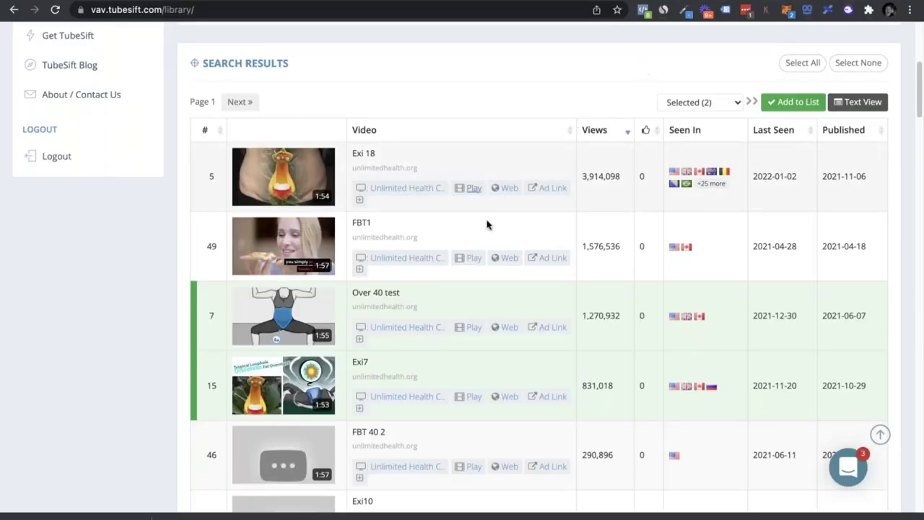
Switch to Video Ad Vault and search the video ads by domain for bodyfreedomtoday.com
scroll(487, 223, "up", 5)
triple_click(415, 193)
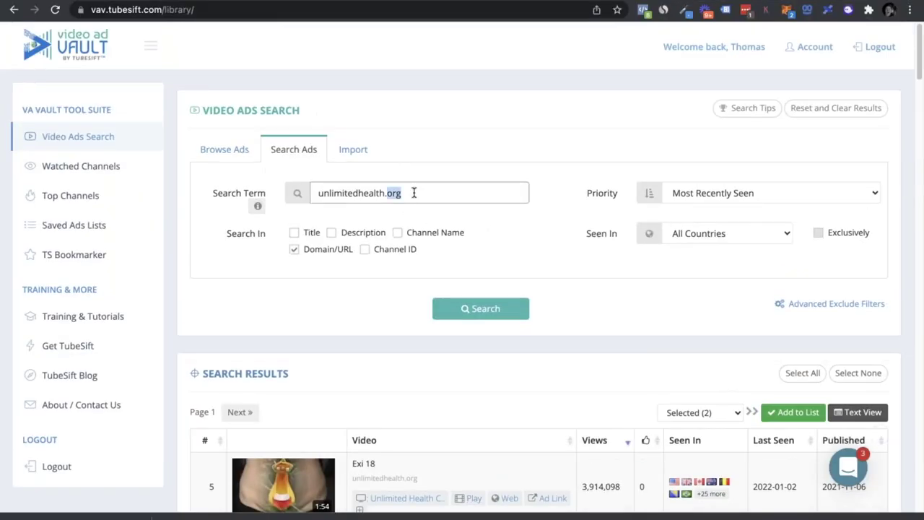
key("ctrl+v")
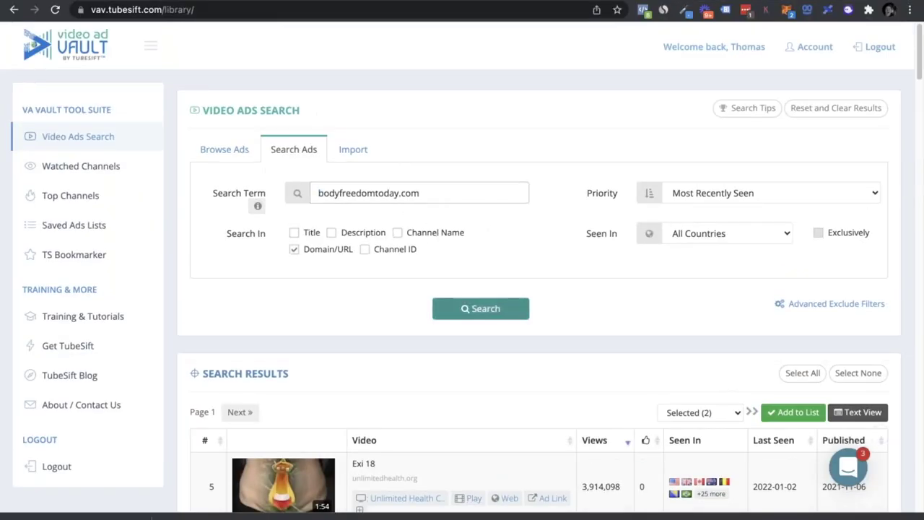
left_click(480, 308)
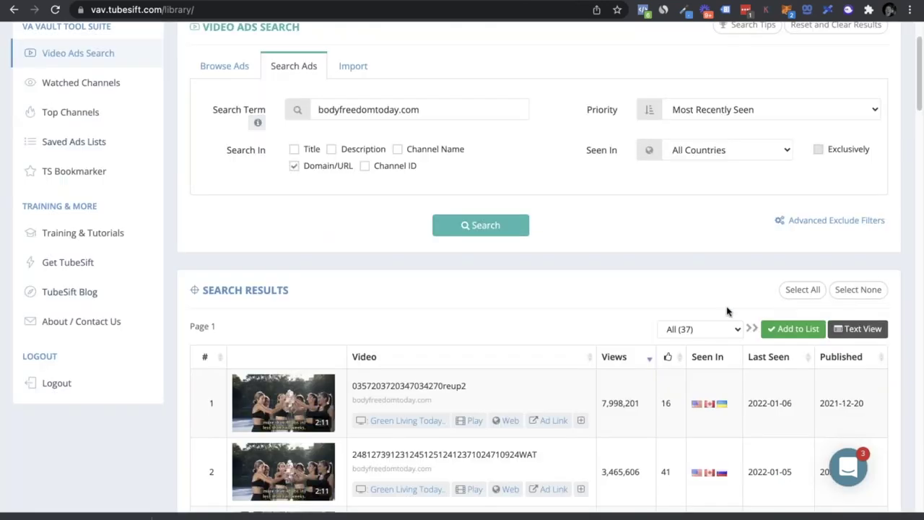
Examine the view counts and titles of the most viewed bodyfreedomtoday.com video ads
scroll(689, 301, "down", 3)
left_click_drag(646, 202, 603, 197)
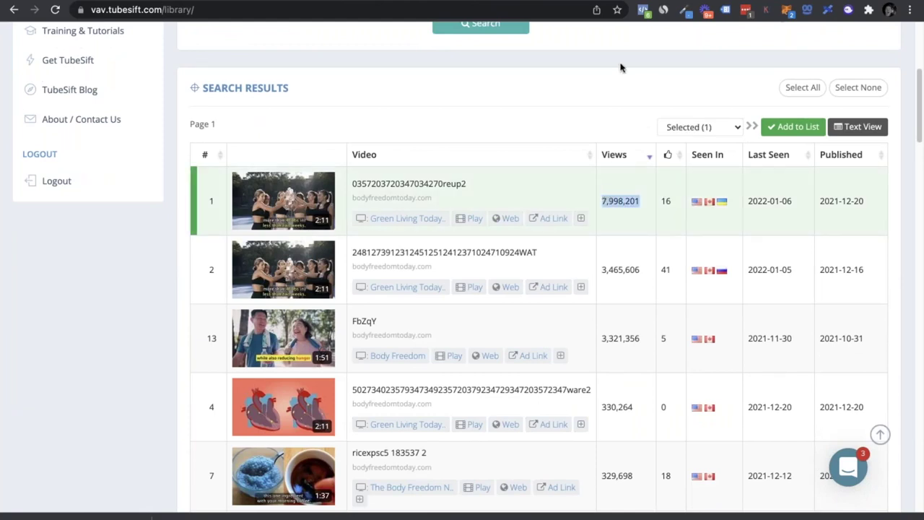
left_click(628, 98)
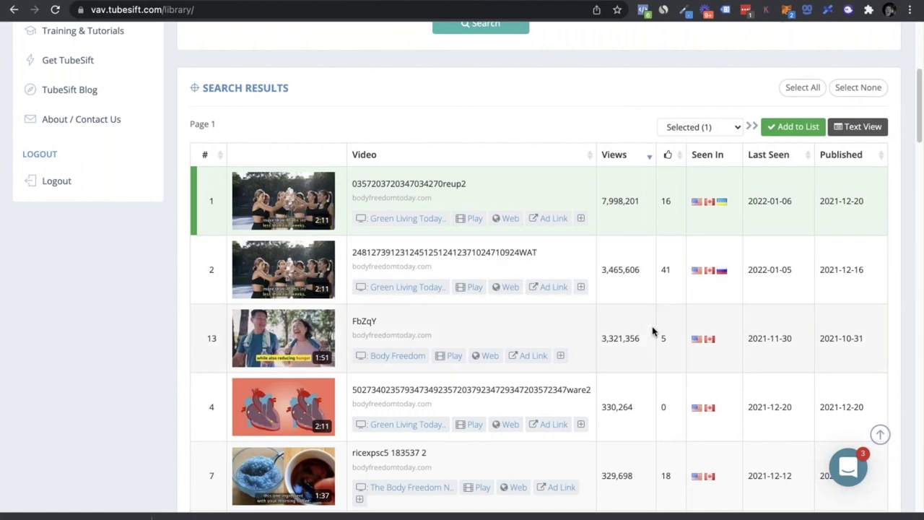
scroll(655, 354, "down", 2)
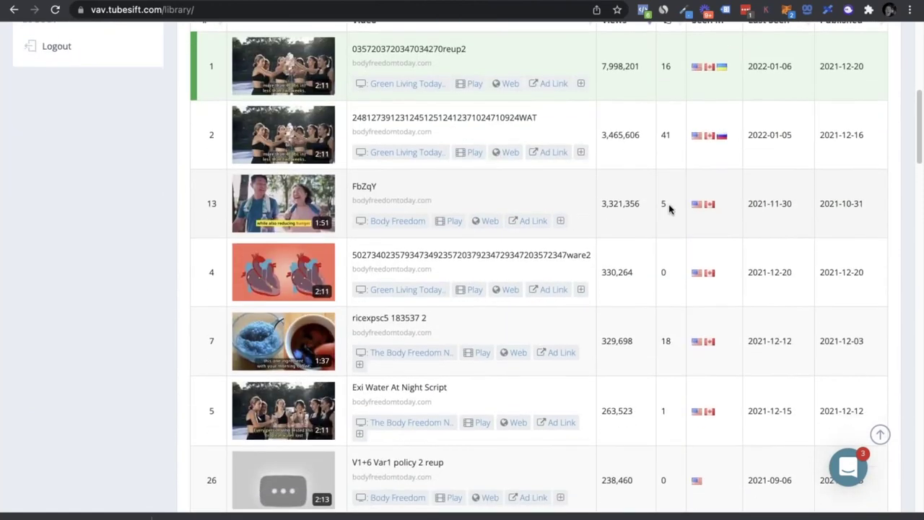
scroll(636, 243, "up", 1)
left_click_drag(636, 243, 599, 249)
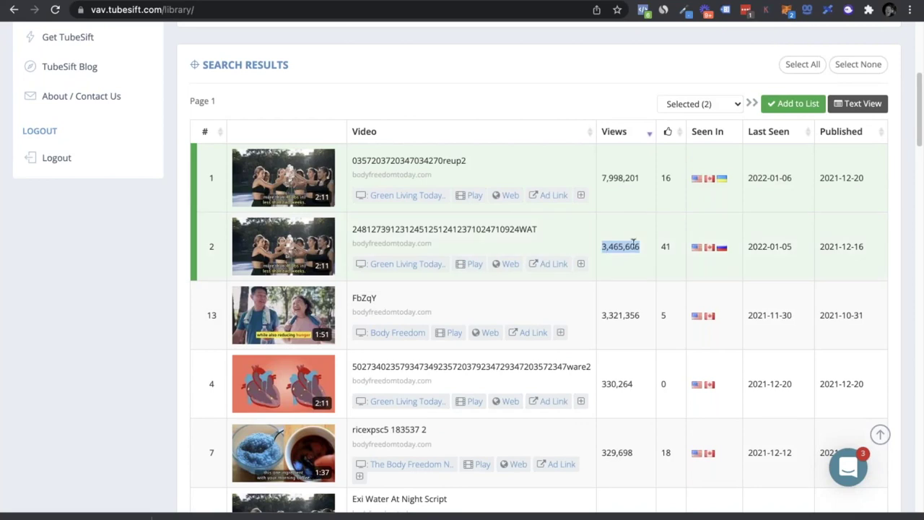
left_click(322, 267)
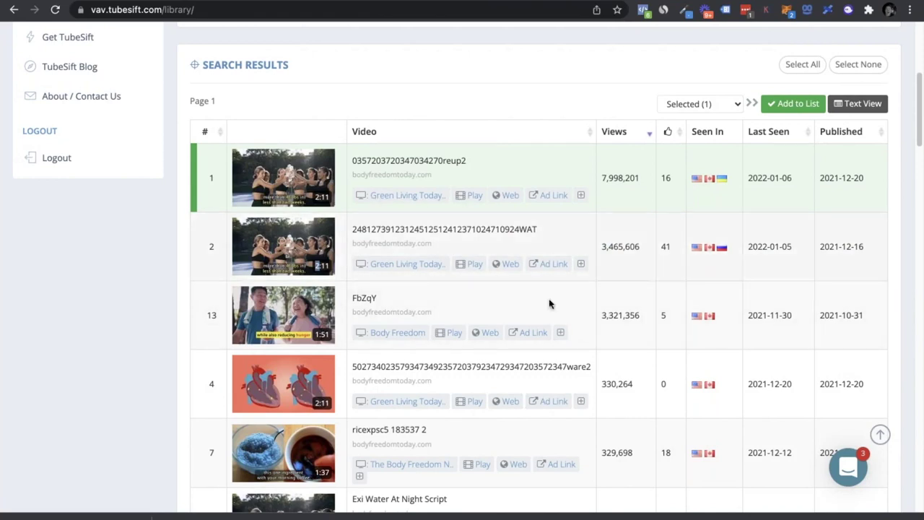
scroll(578, 317, "down", 1)
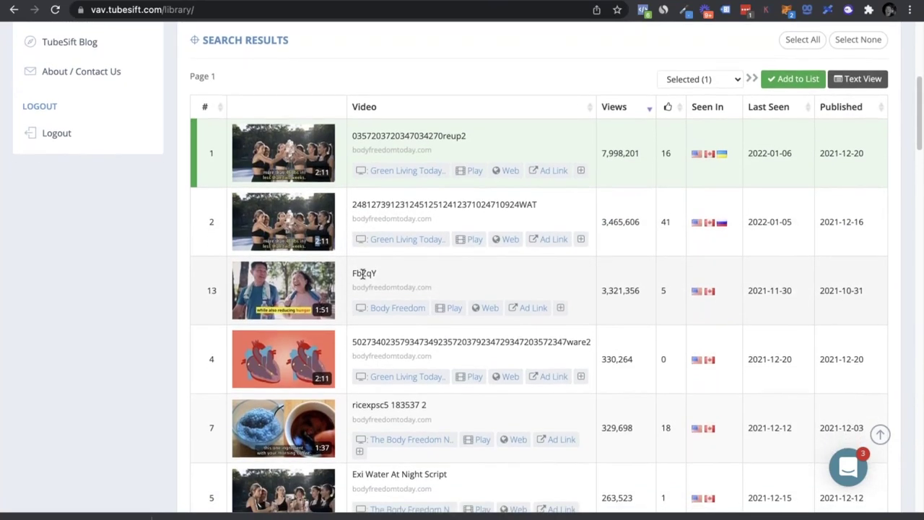
Check the last seen and published dates of the most viewed bodyfreedomtoday.com ad
double_click(767, 150)
left_click_drag(768, 147, 793, 150)
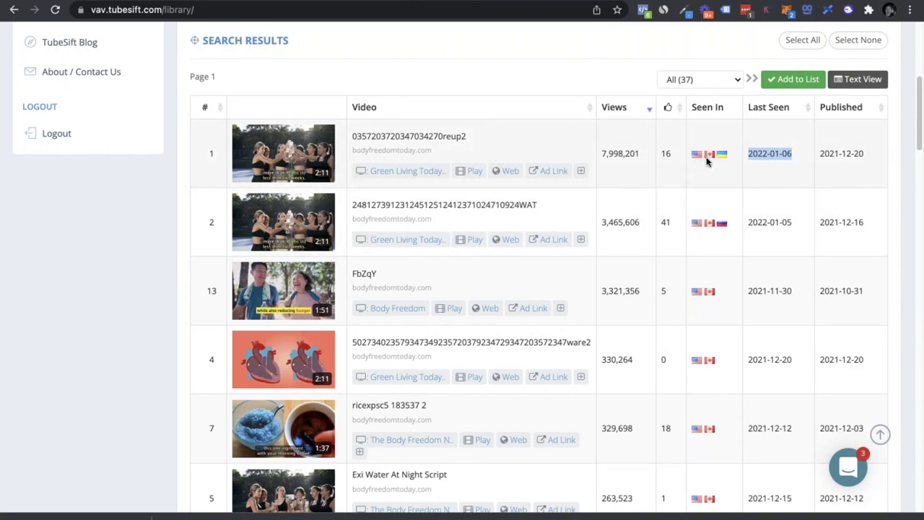
left_click(769, 162)
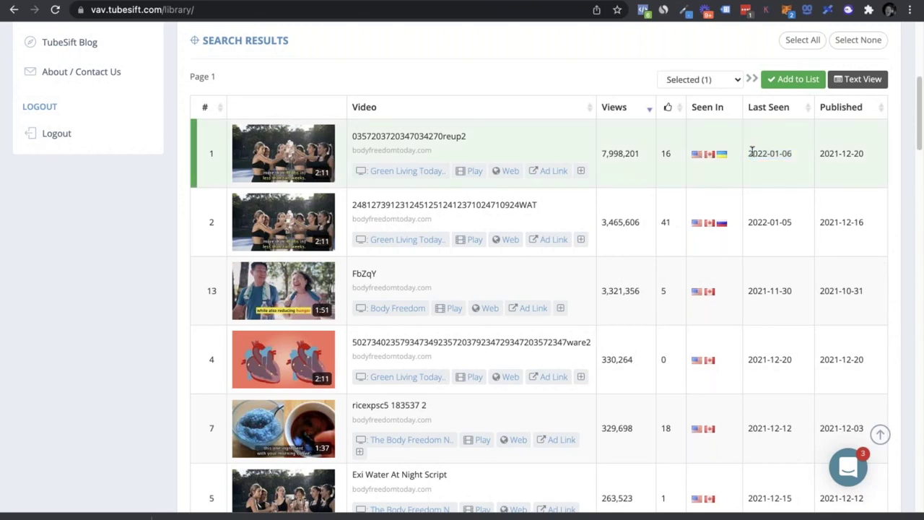
left_click_drag(750, 153, 830, 151)
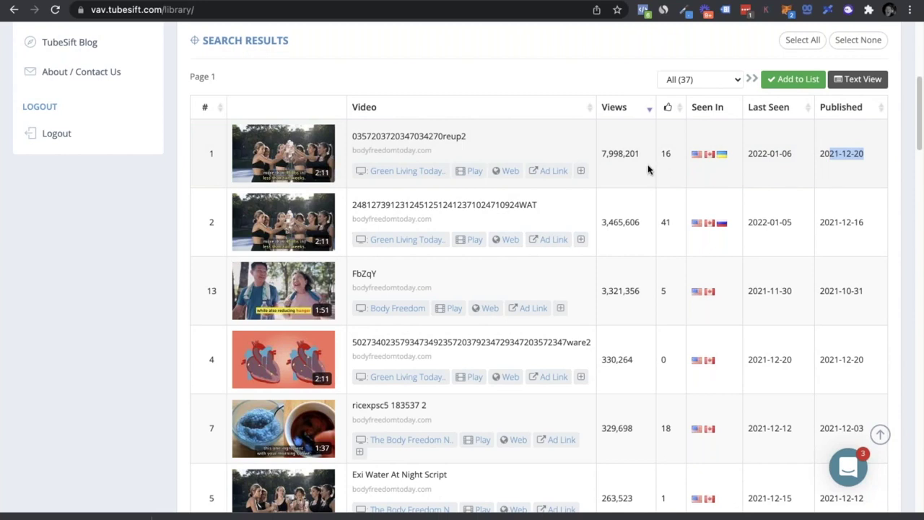
Check the view count of the most viewed bodyfreedomtoday.com video ad
left_click_drag(642, 153, 601, 153)
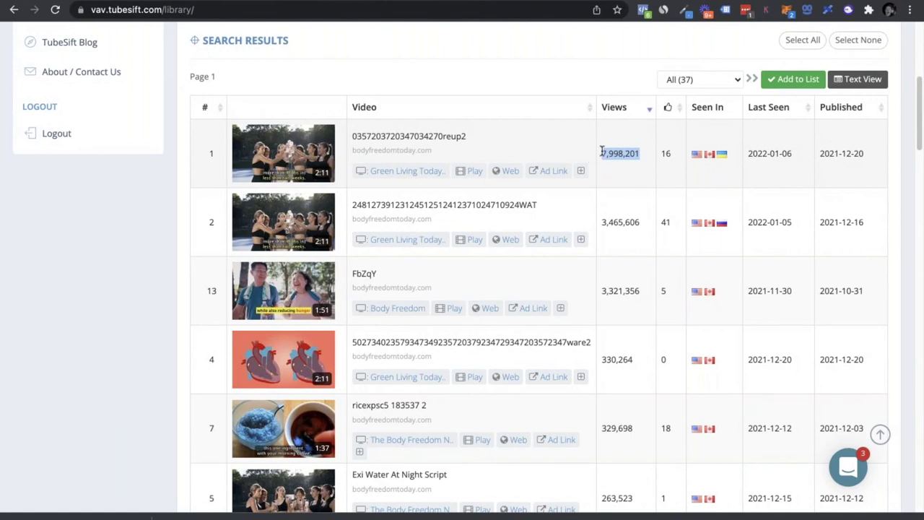
left_click(604, 152)
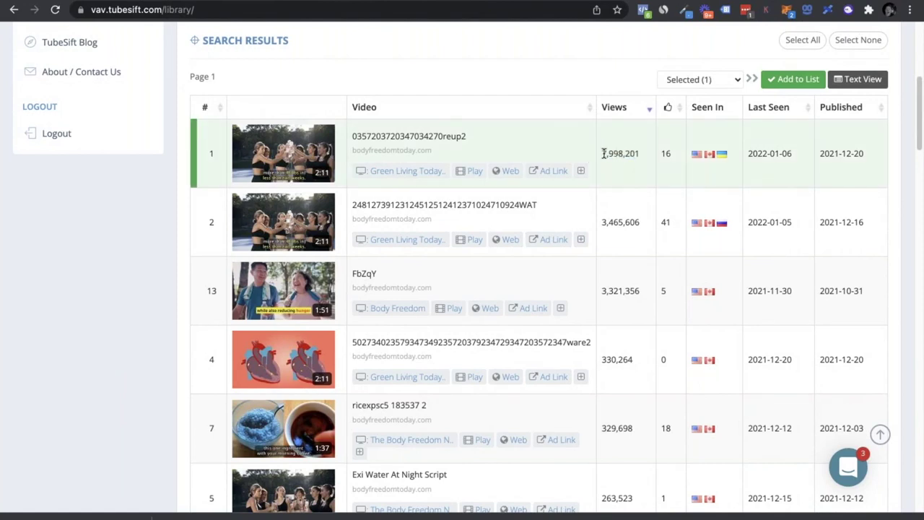
left_click_drag(604, 153, 638, 153)
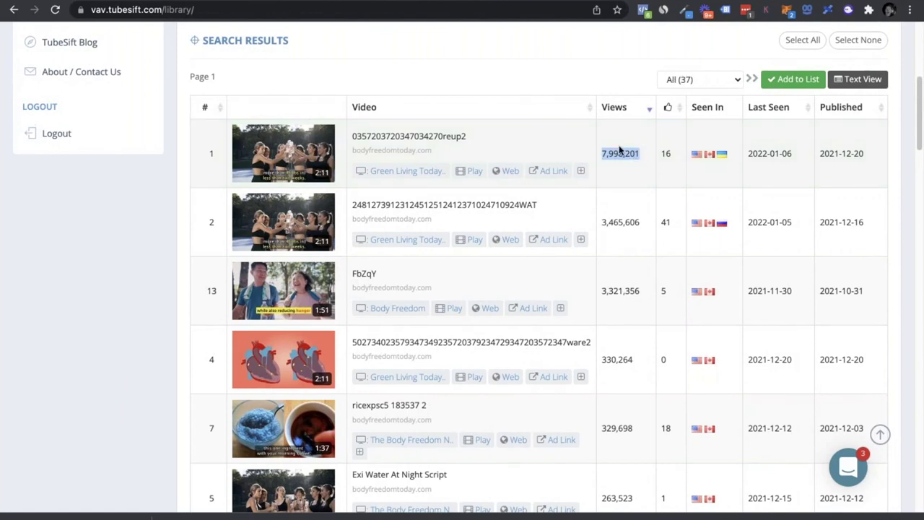
left_click(601, 154)
left_click_drag(601, 153, 639, 153)
Play the most viewed bodyfreedomtoday.com ad on YouTube, and return to the Video Ad Vault search results
left_click(475, 171)
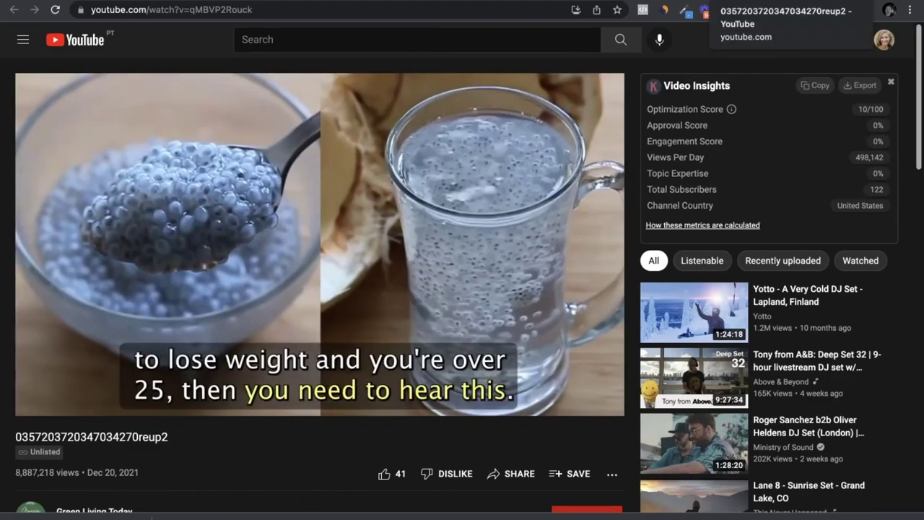
left_click(687, 2)
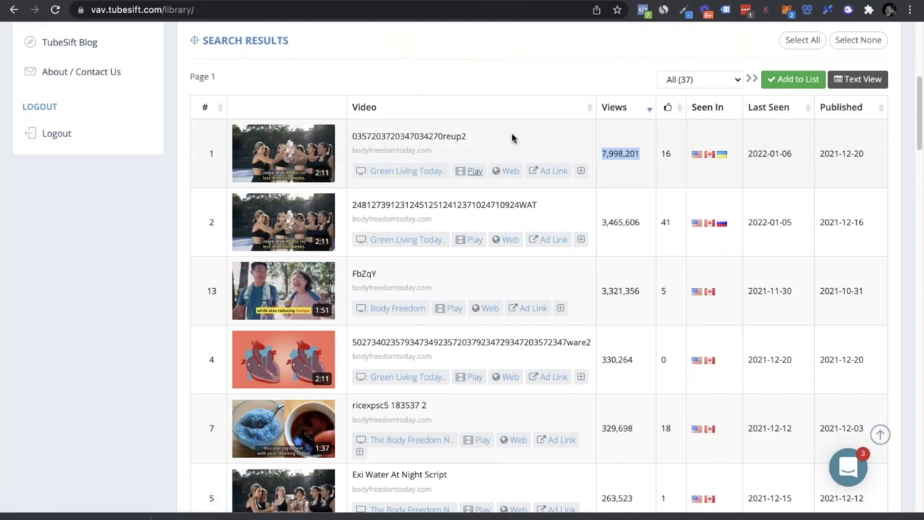
scroll(512, 138, "up", 2)
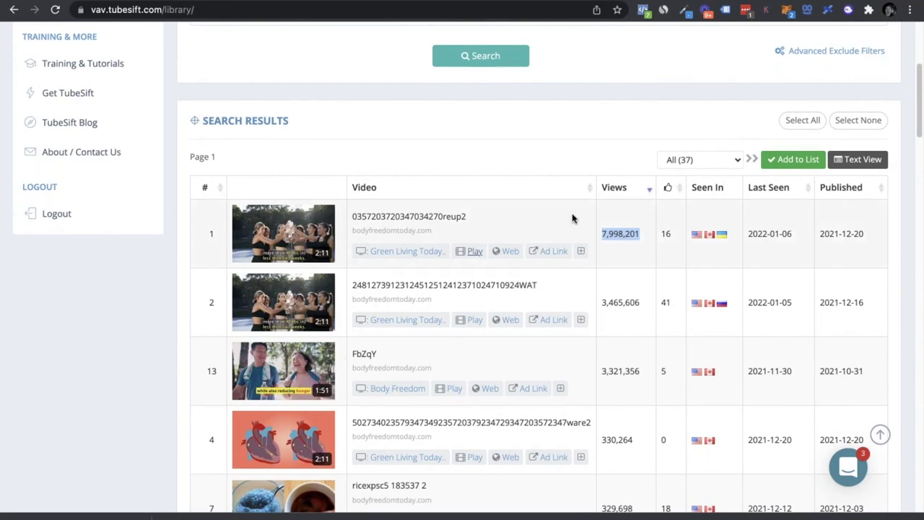
Switch to Facebook's Ad Library to revisit the Goodvine ads, and return to the Video Ad Vault search
mouse_move(628, 1)
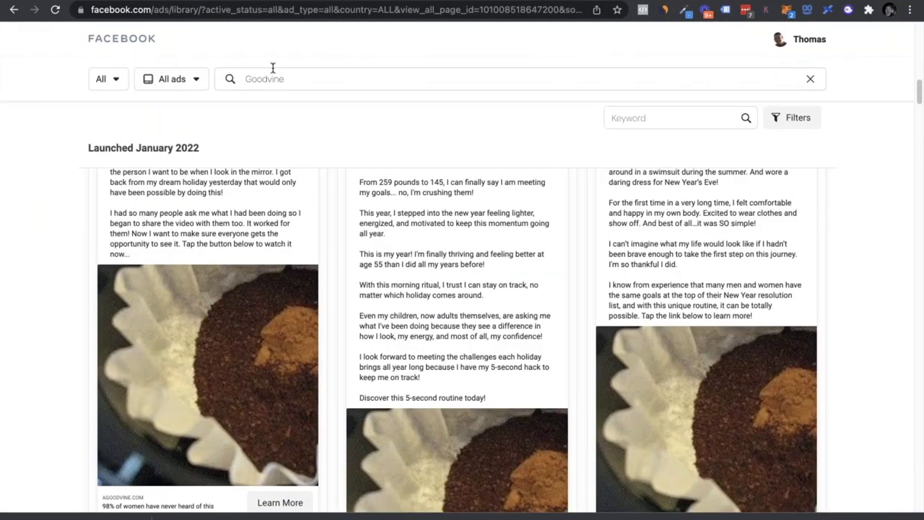
scroll(274, 73, "up", 5)
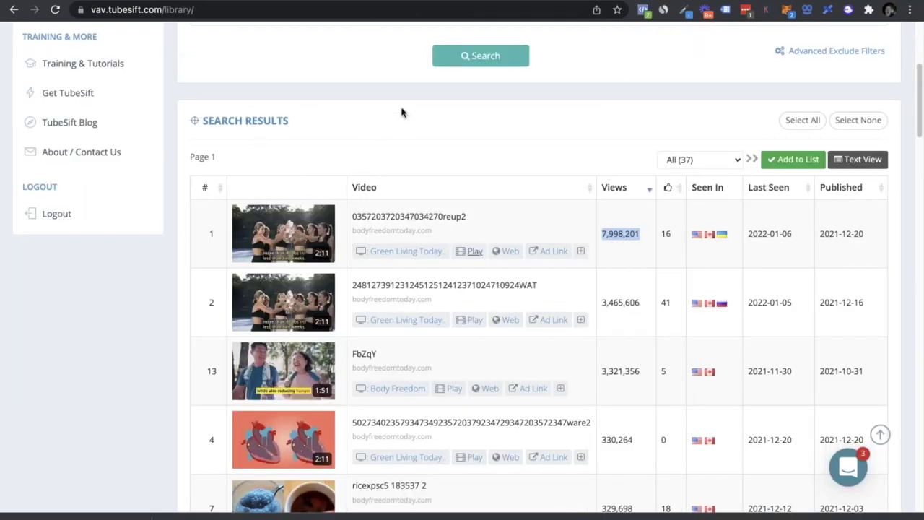
scroll(385, 123, "up", 4)
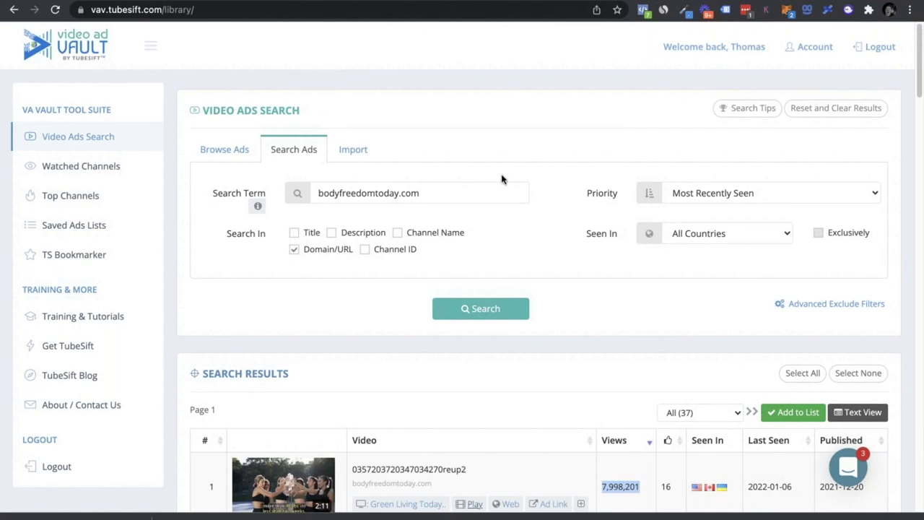
Review the domain search settings and the view count of the top-ranked ad in the bodyfreedomtoday.com results again
scroll(518, 238, "down", 4)
left_click(628, 243)
left_click_drag(641, 232, 596, 241)
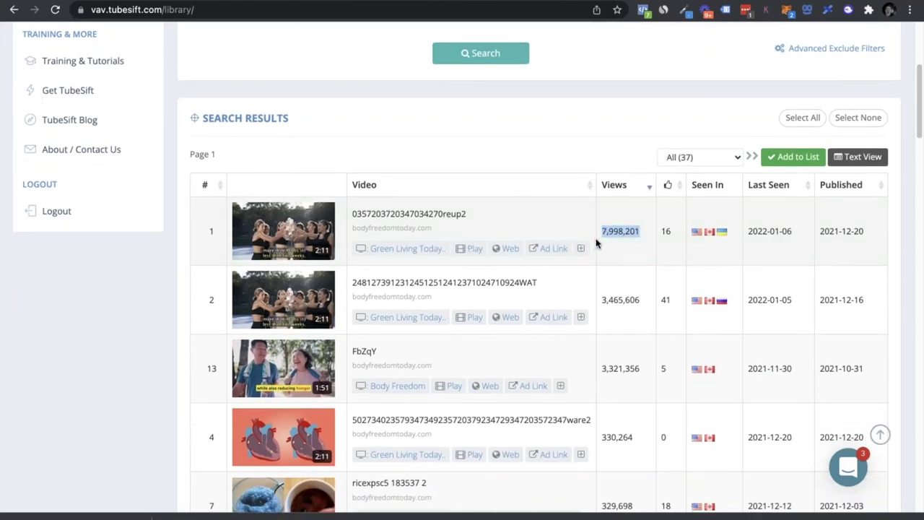
left_click(592, 119)
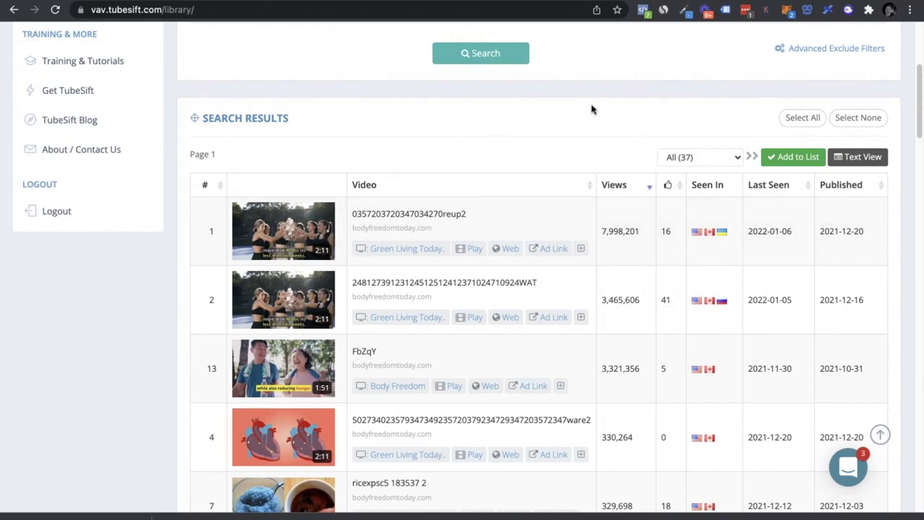
scroll(594, 130, "up", 4)
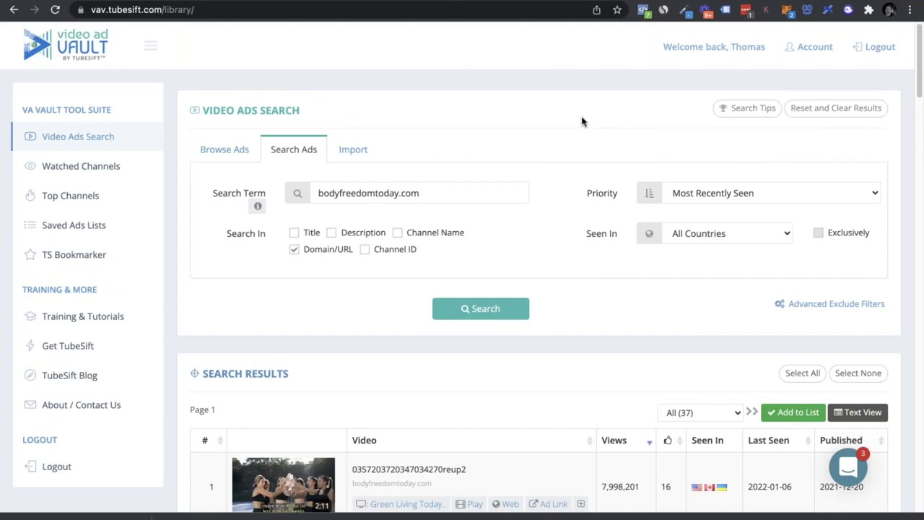
scroll(642, 447, "down", 2)
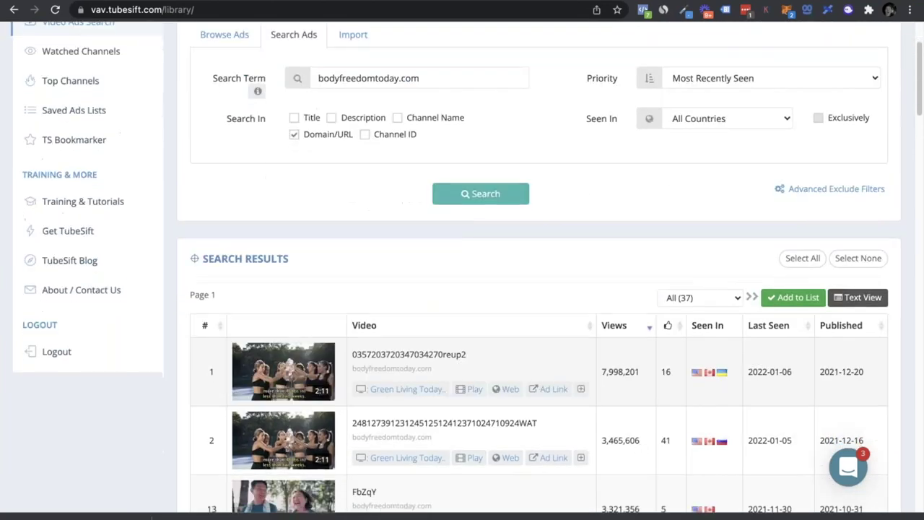
left_click_drag(640, 372, 605, 370)
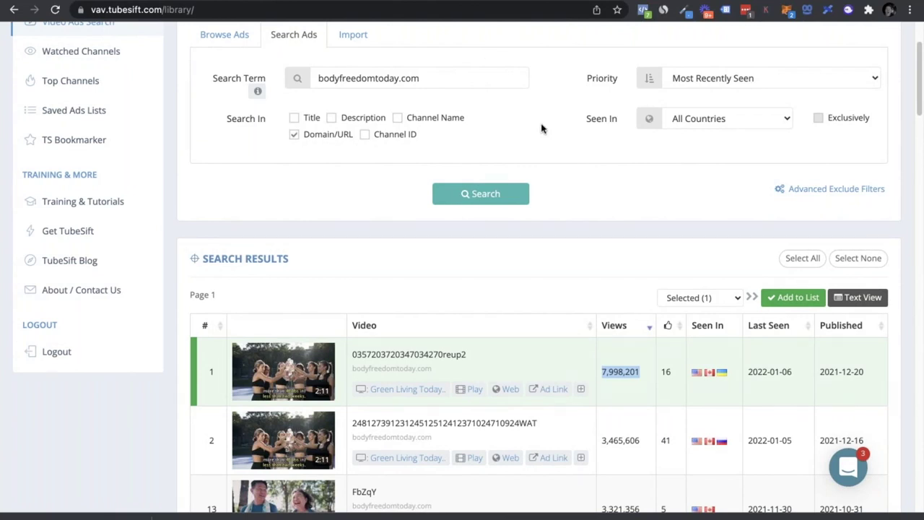
left_click(431, 254)
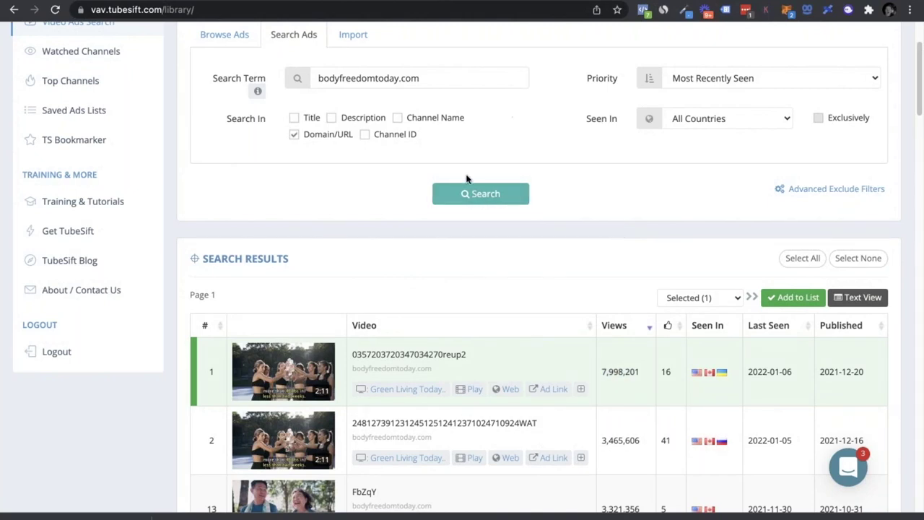
scroll(468, 179, "up", 3)
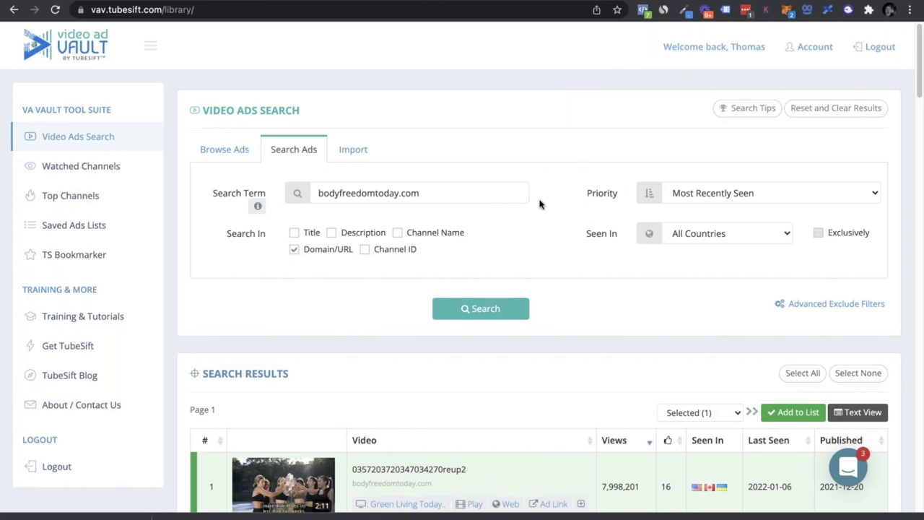
scroll(543, 217, "down", 2)
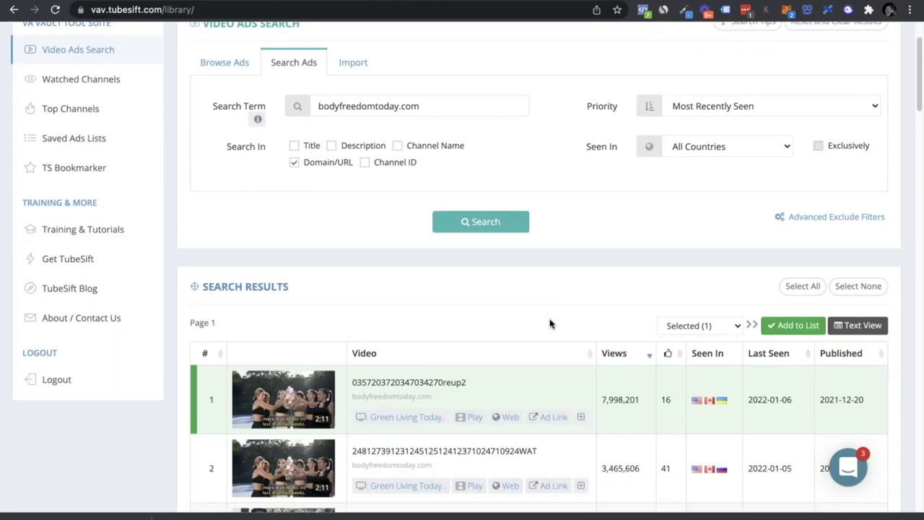
scroll(544, 191, "up", 2)
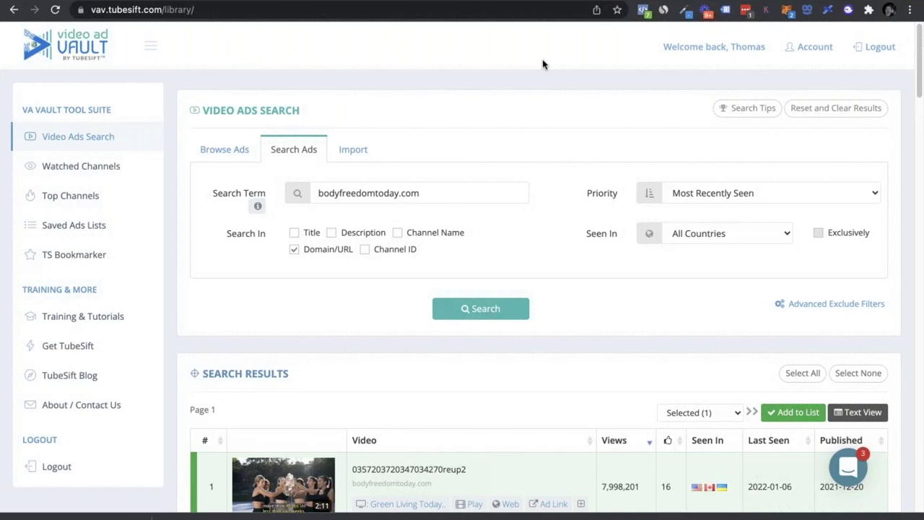
mouse_move(757, 3)
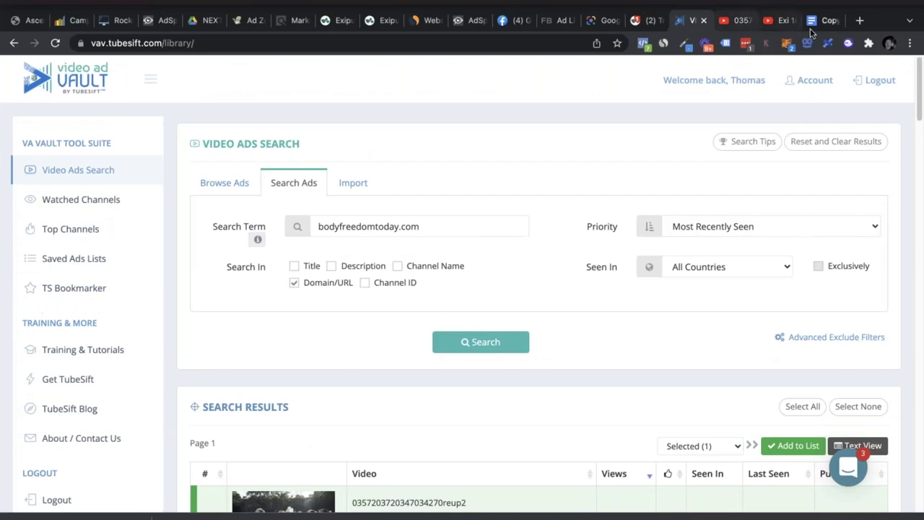